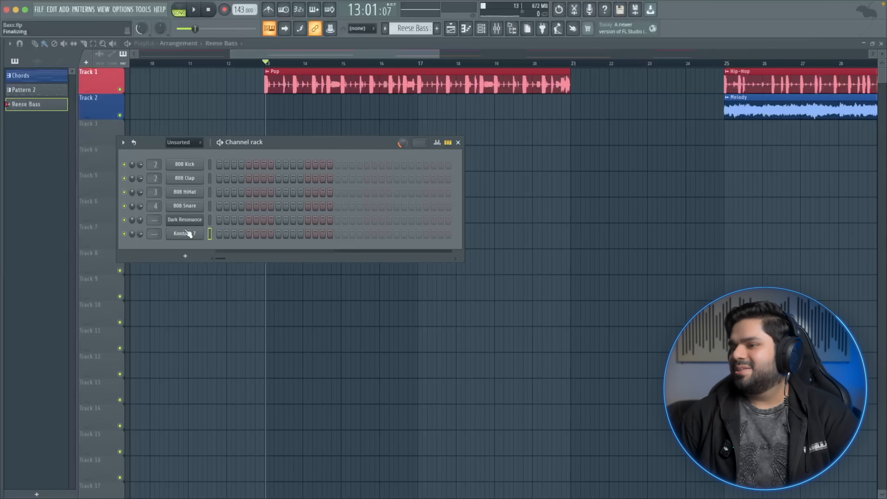
Add a Vital instrument to the channel rack and open its synth interface
{"action": "left_click", "coordinate": [184, 256]}
{"action": "left_click", "coordinate": [204, 23]}
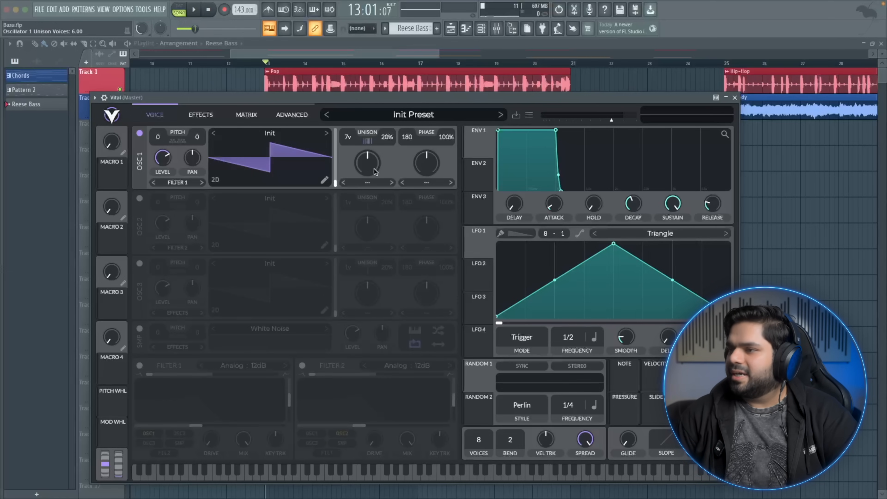
Transpose oscillator 1 down to -12 and audition the init patch while checking the envelope sections
{"action": "left_click", "coordinate": [479, 176]}
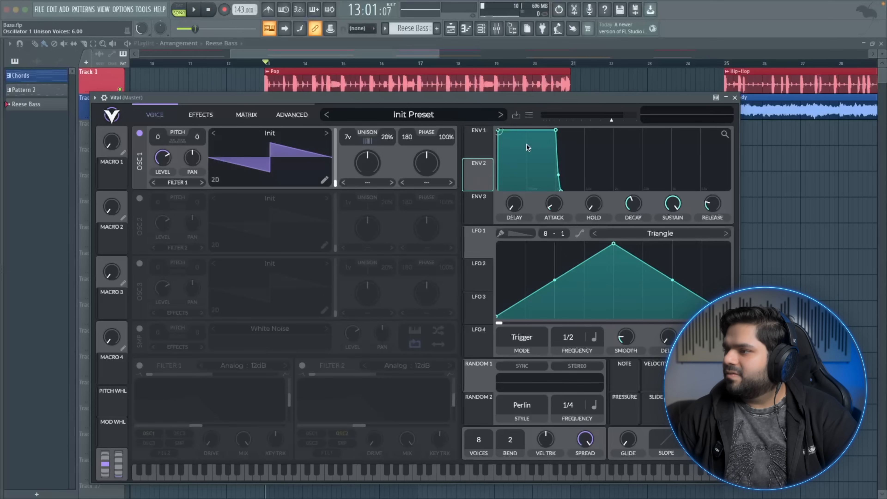
{"action": "left_click", "coordinate": [489, 139]}
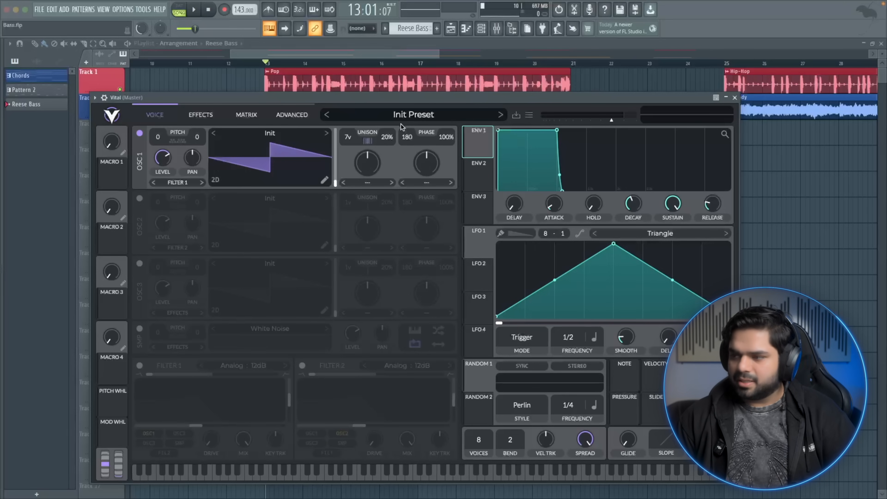
{"action": "key", "text": "d"}
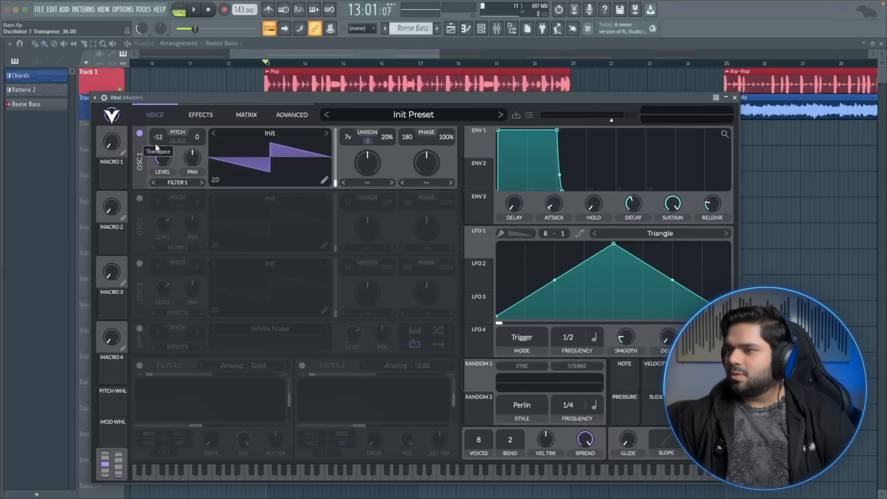
{"action": "left_click", "coordinate": [214, 97]}
{"action": "key", "text": "d"}
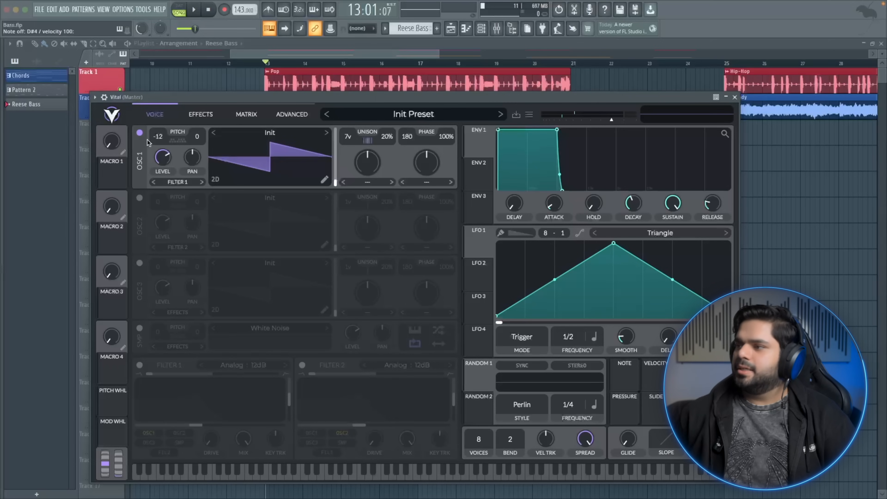
Enable Filter 1 and lower its cutoff to darken the oscillator
{"action": "left_click", "coordinate": [140, 365]}
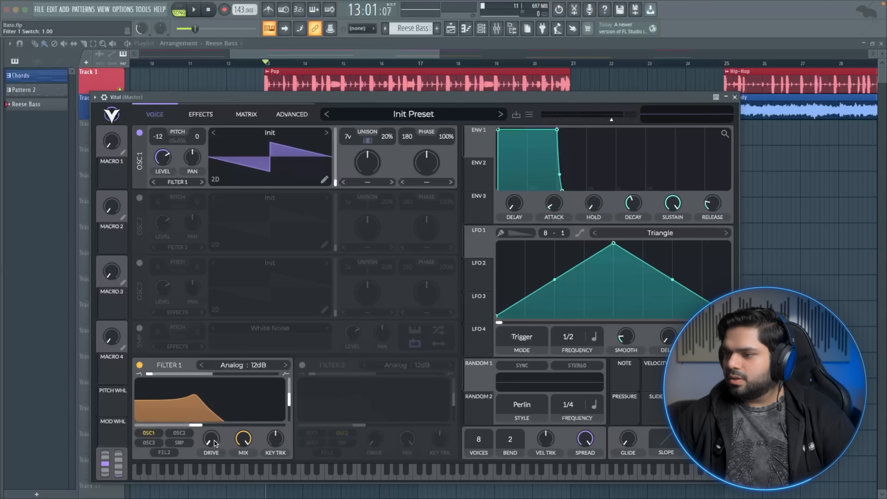
{"action": "left_click_drag", "start_coordinate": [199, 397], "coordinate": [201, 412]}
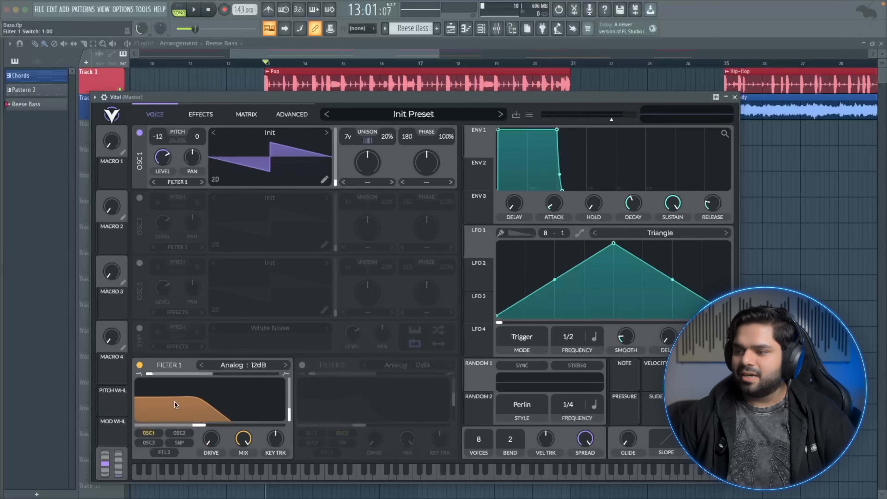
{"action": "left_click_drag", "start_coordinate": [198, 425], "coordinate": [216, 425]}
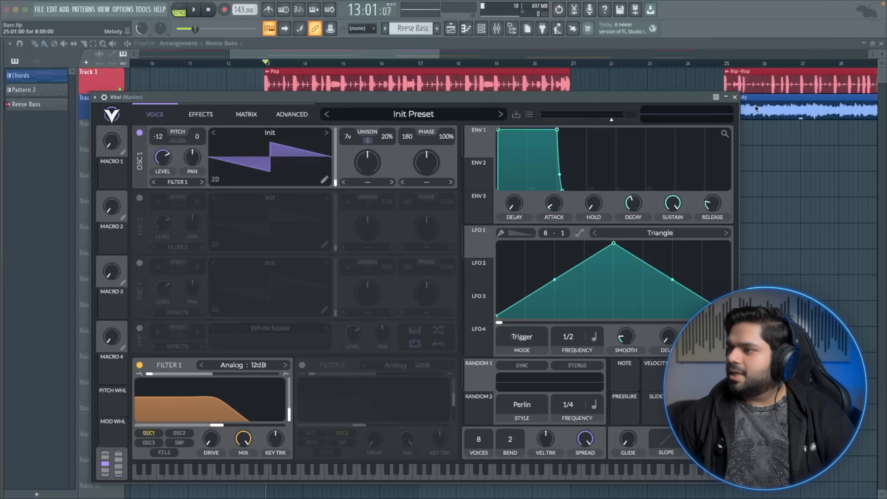
Route Envelope 2 to Filter 1's cutoff and lower the cutoff further
{"action": "left_click", "coordinate": [478, 170]}
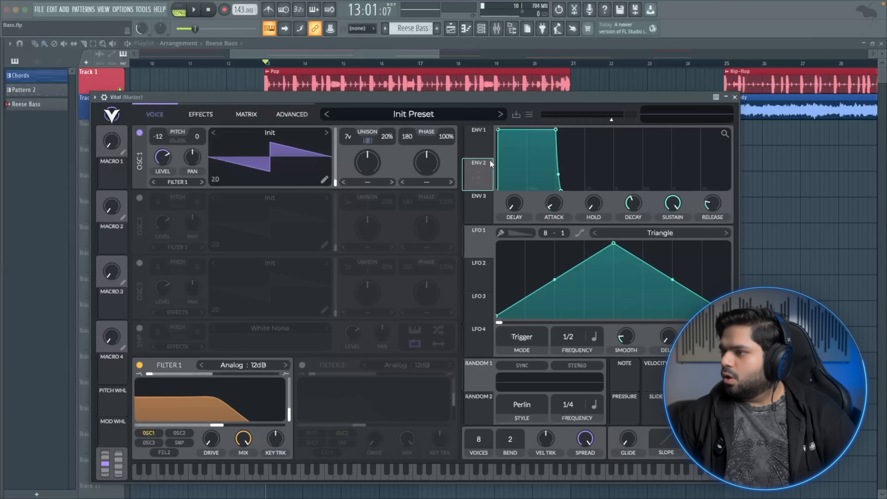
{"action": "left_click_drag", "start_coordinate": [476, 170], "coordinate": [209, 379]}
{"action": "mouse_move", "coordinate": [209, 412]}
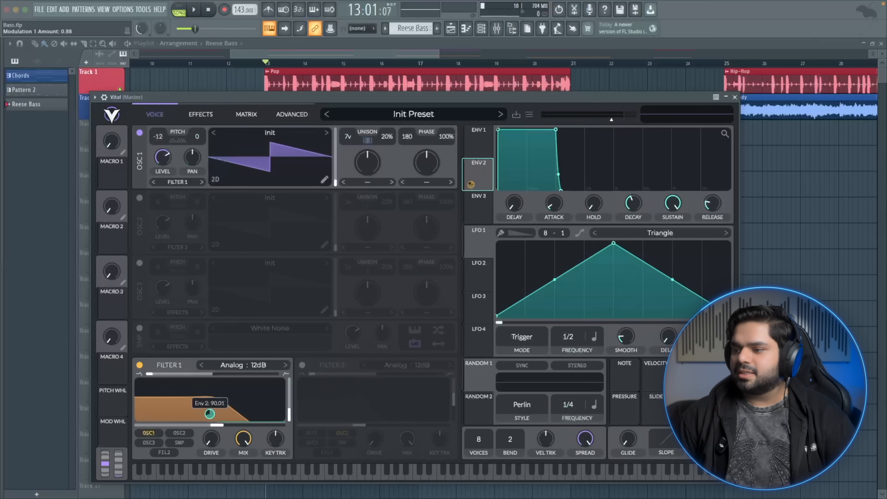
{"action": "left_click_drag", "start_coordinate": [210, 414], "coordinate": [185, 425]}
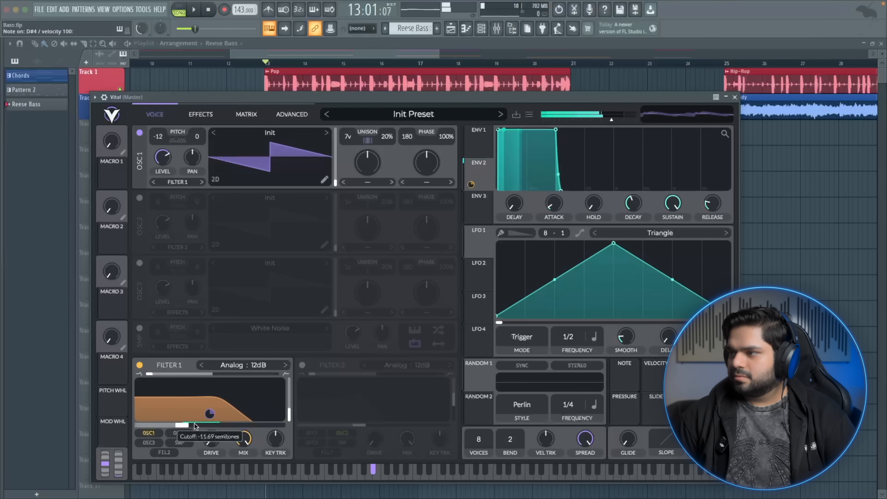
{"action": "left_click_drag", "start_coordinate": [187, 424], "coordinate": [191, 425]}
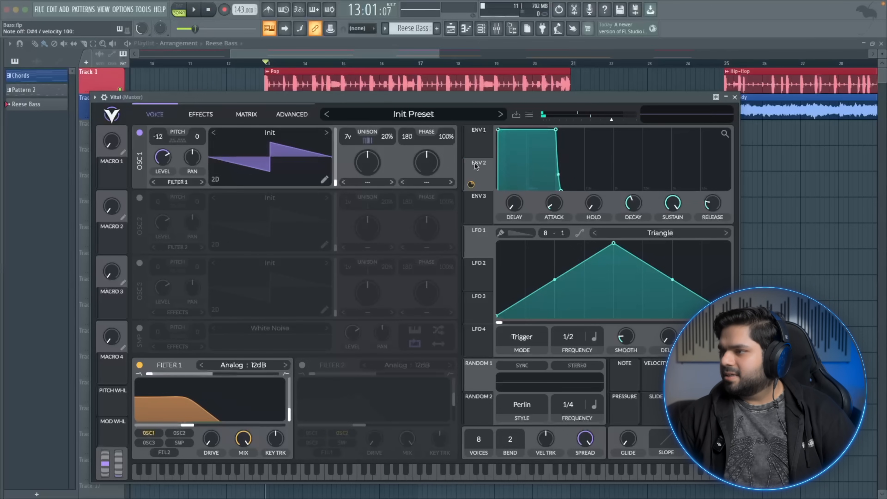
Shape Envelope 2 into a short pluck by shortening its decay and setting sustain to 0
{"action": "left_click_drag", "start_coordinate": [481, 170], "coordinate": [331, 351]}
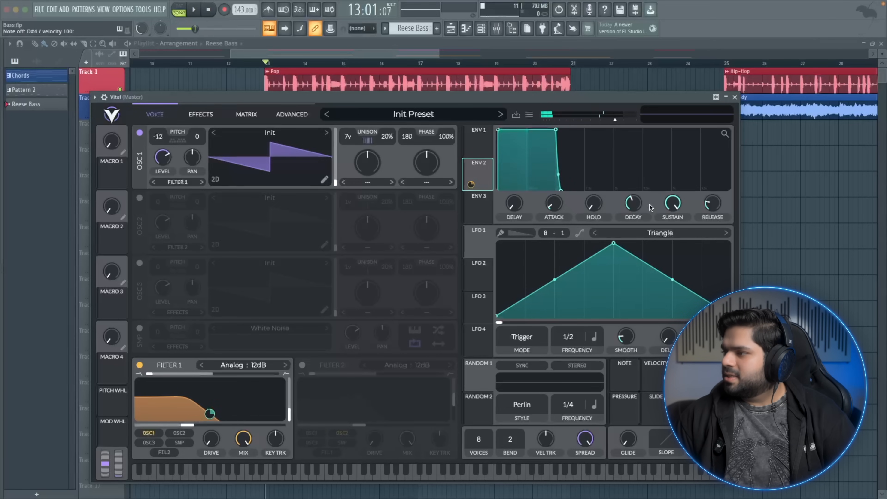
{"action": "left_click_drag", "start_coordinate": [558, 131], "coordinate": [521, 186]}
{"action": "left_click_drag", "start_coordinate": [677, 207], "coordinate": [668, 215]}
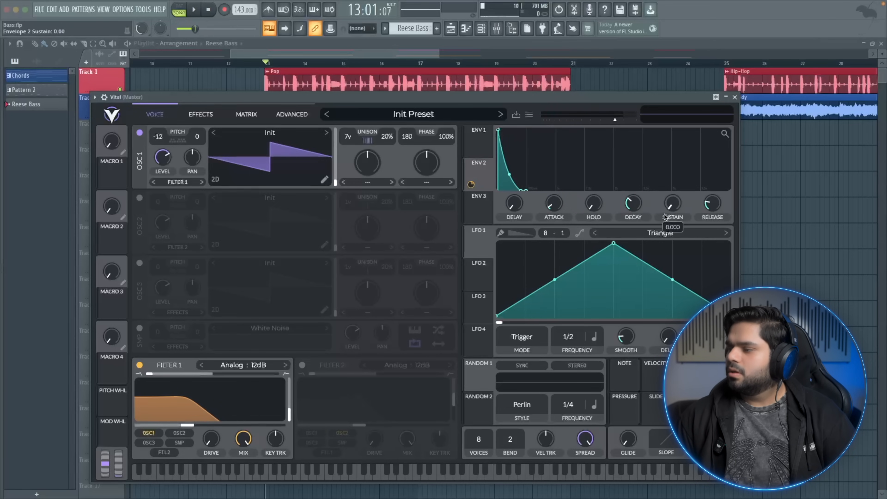
Audition the filtered bass with repeated test notes
{"action": "key", "text": "d"}
{"action": "key", "text": "d"}
{"action": "key", "text": "d"}
{"action": "key", "text": "d"}
{"action": "key", "text": "d"}
{"action": "key", "text": "d"}
{"action": "key", "text": "d"}
{"action": "key", "text": "d"}
{"action": "key", "text": "d"}
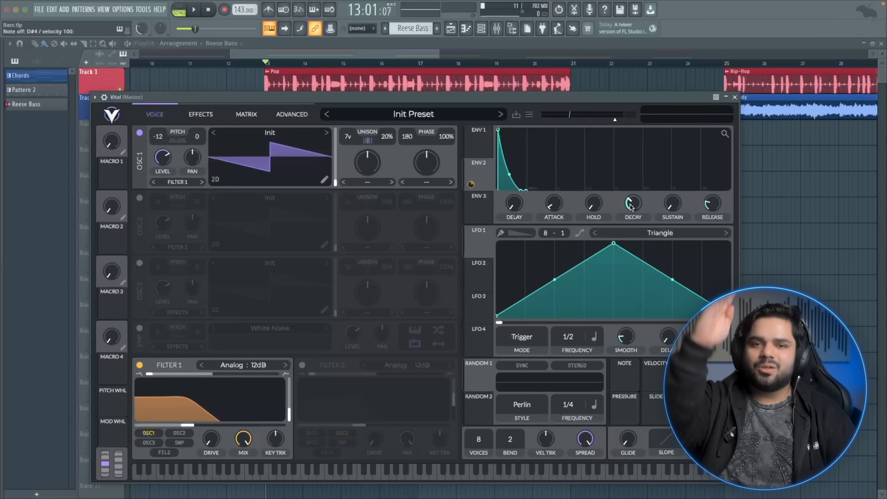
{"action": "key", "text": "d"}
{"action": "key", "text": "d"}
{"action": "key", "text": "d"}
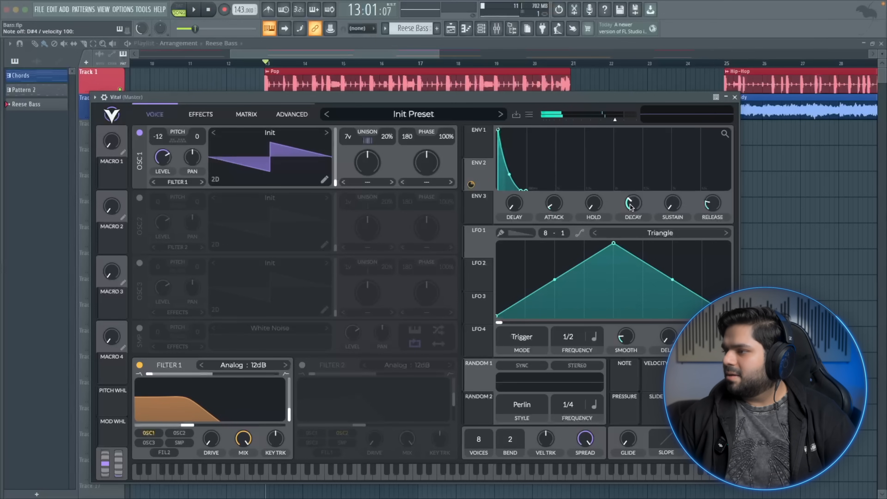
Try a longer attack on Envelope 2 and reset the attack to zero
{"action": "left_click_drag", "start_coordinate": [554, 206], "coordinate": [567, 180]}
{"action": "key", "text": "d"}
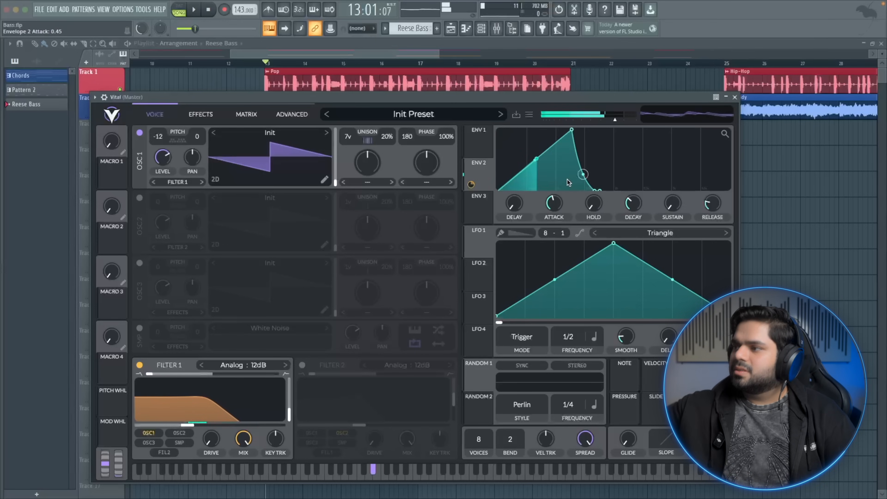
{"action": "left_click_drag", "start_coordinate": [552, 197], "coordinate": [521, 251]}
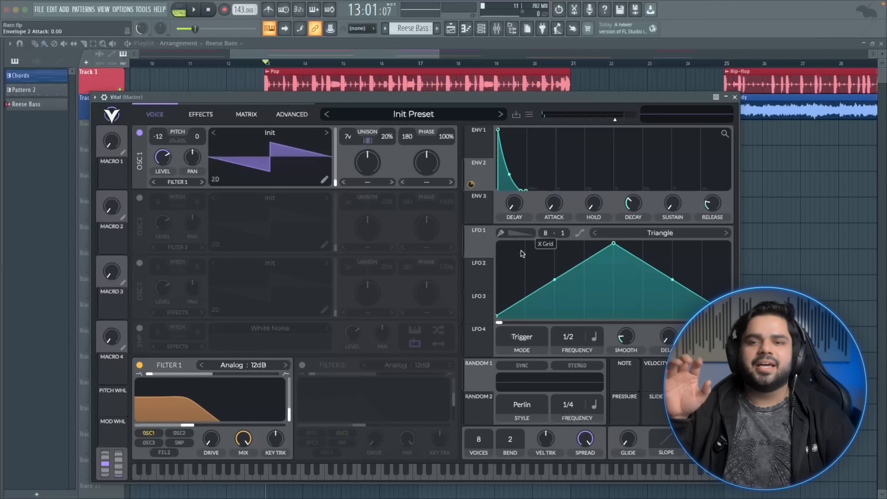
Set LFO 1's grid to 32 and pull the triangle's peak down low
{"action": "key", "text": "d"}
{"action": "key", "text": "d"}
{"action": "key", "text": "d"}
{"action": "scroll", "coordinate": [521, 251], "scroll_direction": "up", "scroll_amount": 10}
{"action": "key", "text": "d"}
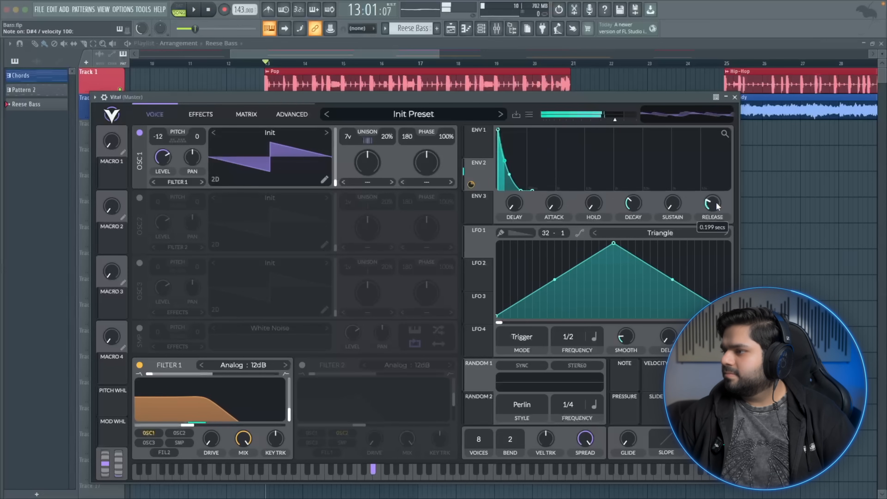
{"action": "left_click_drag", "start_coordinate": [613, 243], "coordinate": [614, 308]}
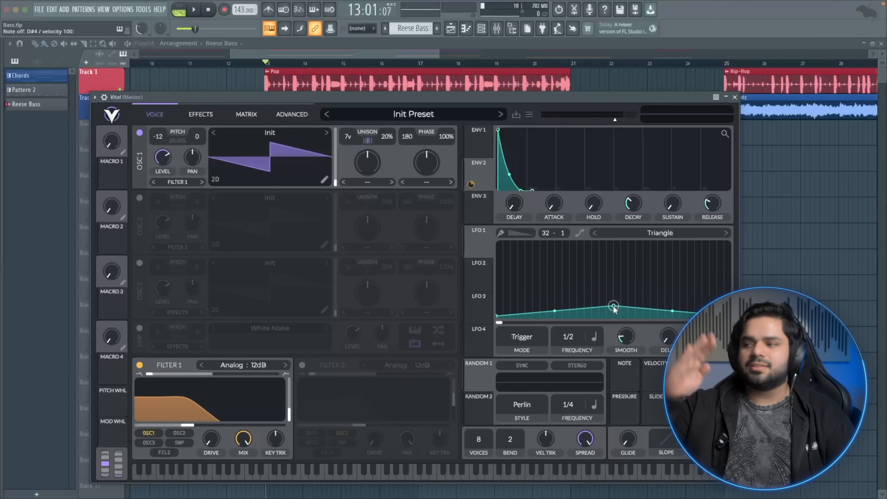
Route LFO 1 to Filter 1's cutoff and fine-tune the height of the LFO triangle's peak
{"action": "left_click_drag", "start_coordinate": [474, 241], "coordinate": [190, 404]}
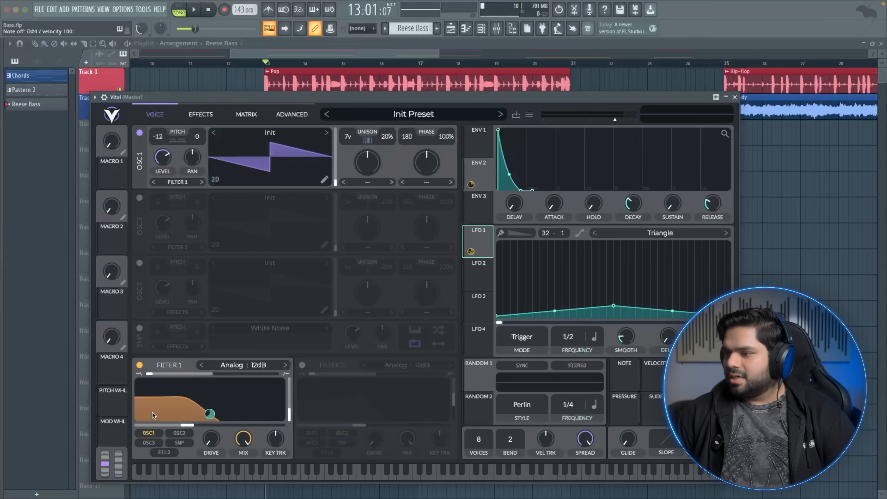
{"action": "mouse_move", "coordinate": [469, 252]}
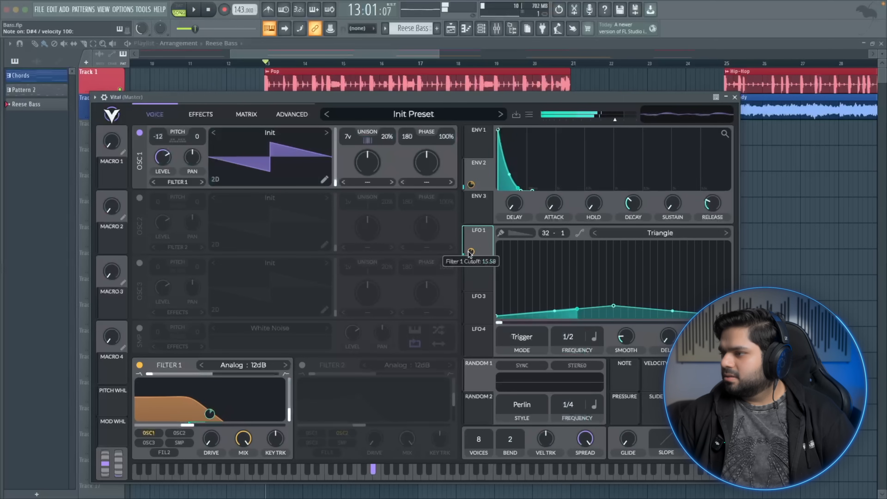
{"action": "left_click_drag", "start_coordinate": [613, 305], "coordinate": [613, 257]}
{"action": "left_click_drag", "start_coordinate": [613, 277], "coordinate": [614, 315]}
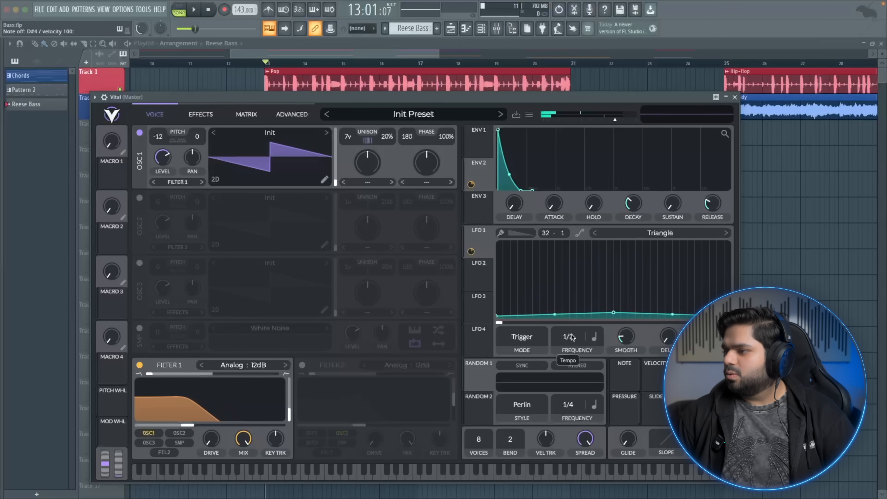
{"action": "left_click_drag", "start_coordinate": [576, 330], "coordinate": [613, 257]}
{"action": "left_click_drag", "start_coordinate": [576, 338], "coordinate": [566, 382]}
{"action": "left_click_drag", "start_coordinate": [614, 258], "coordinate": [613, 312]}
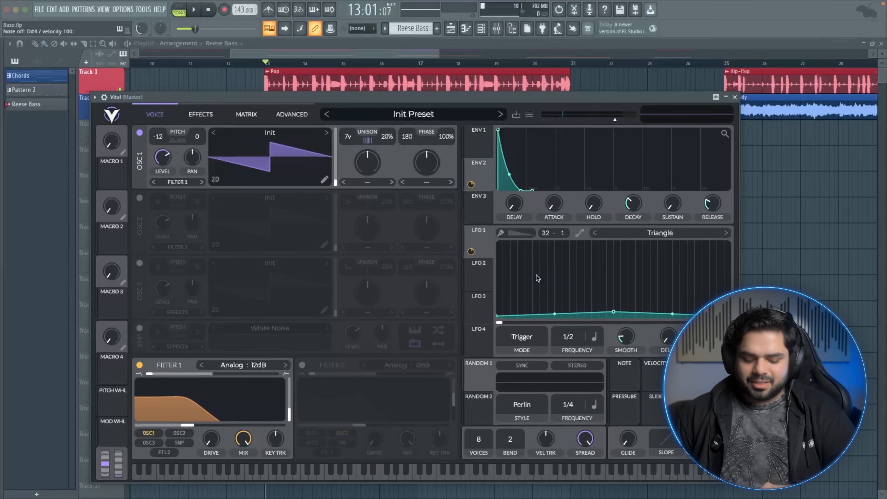
Raise Filter 1's resonance slightly and audition the bass
{"action": "key", "text": "d"}
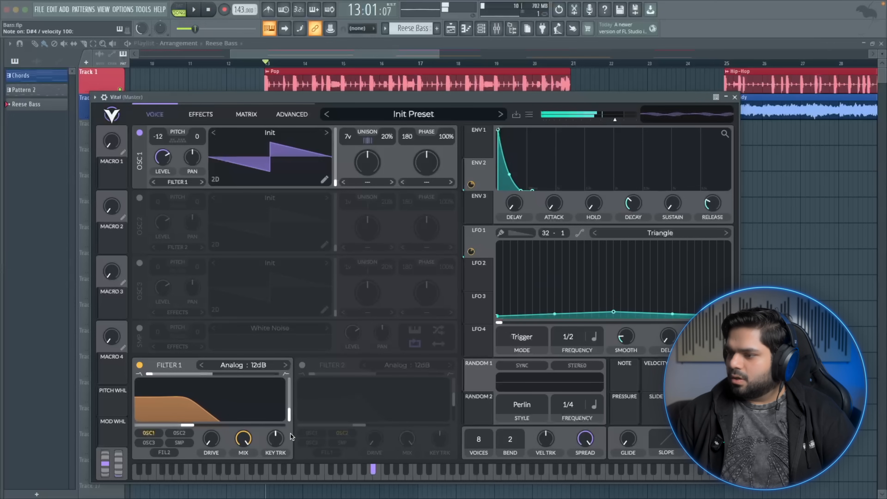
{"action": "mouse_move", "coordinate": [290, 412]}
{"action": "left_mouse_down"}
{"action": "mouse_move", "coordinate": [290, 394]}
{"action": "mouse_move", "coordinate": [290, 405]}
{"action": "left_mouse_up"}
{"action": "key", "text": "d"}
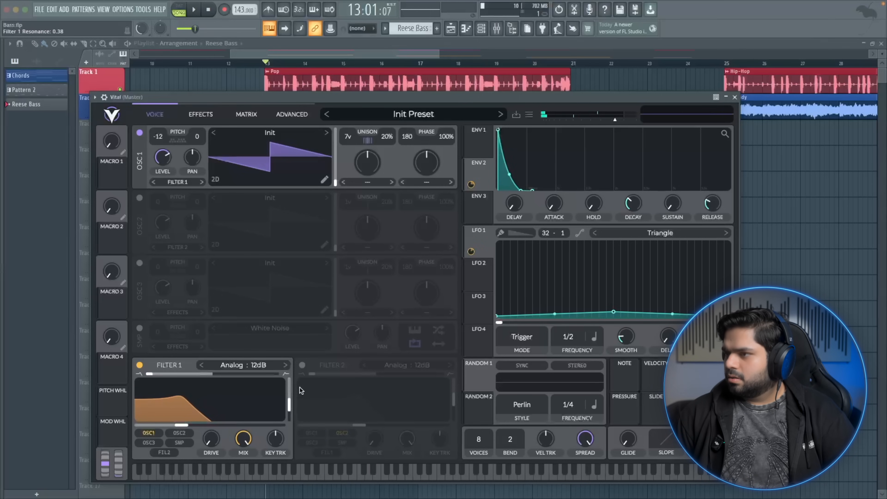
Enable the Chorus effect and lower its mix, toggling it to compare
{"action": "left_click", "coordinate": [200, 115]}
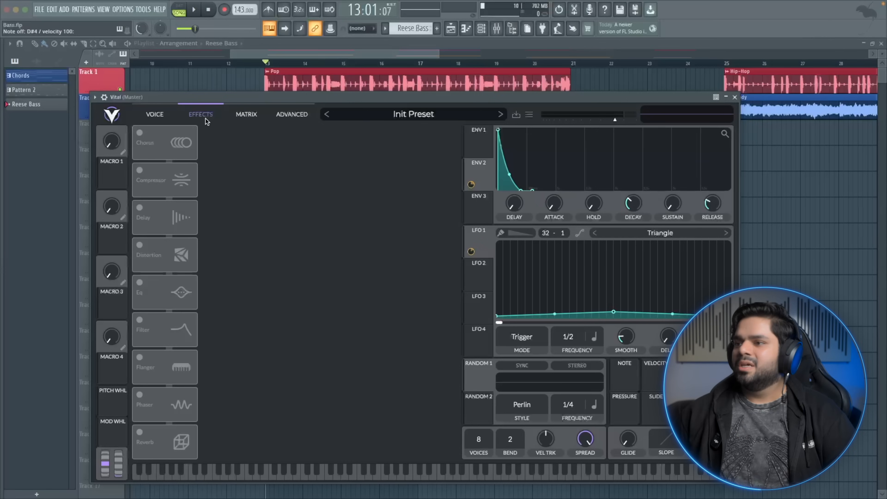
{"action": "left_click", "coordinate": [140, 133]}
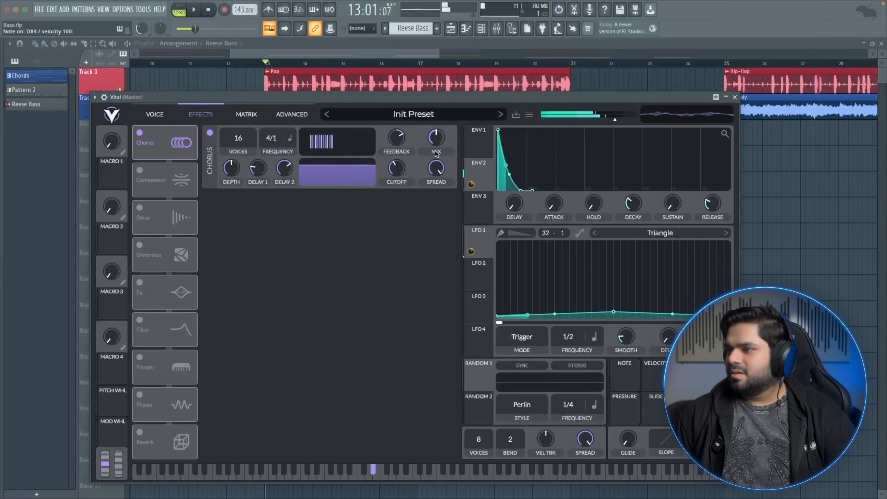
{"action": "left_click_drag", "start_coordinate": [434, 135], "coordinate": [429, 154]}
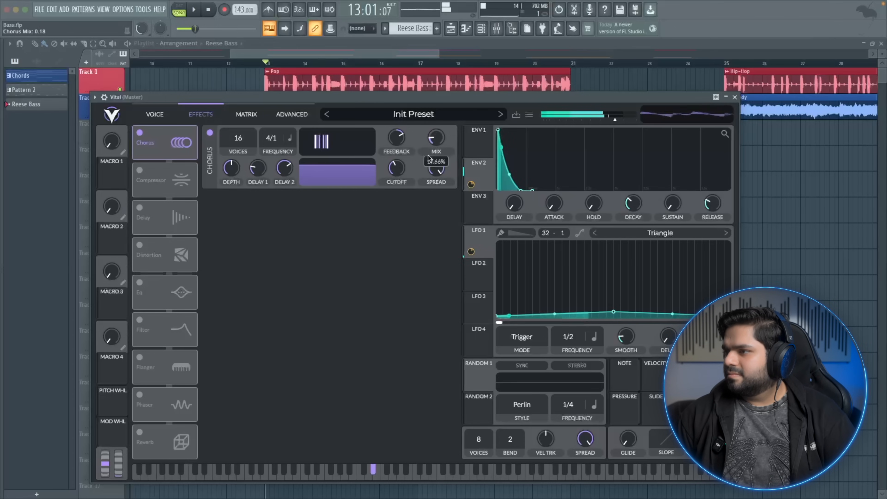
{"action": "left_click", "coordinate": [139, 133]}
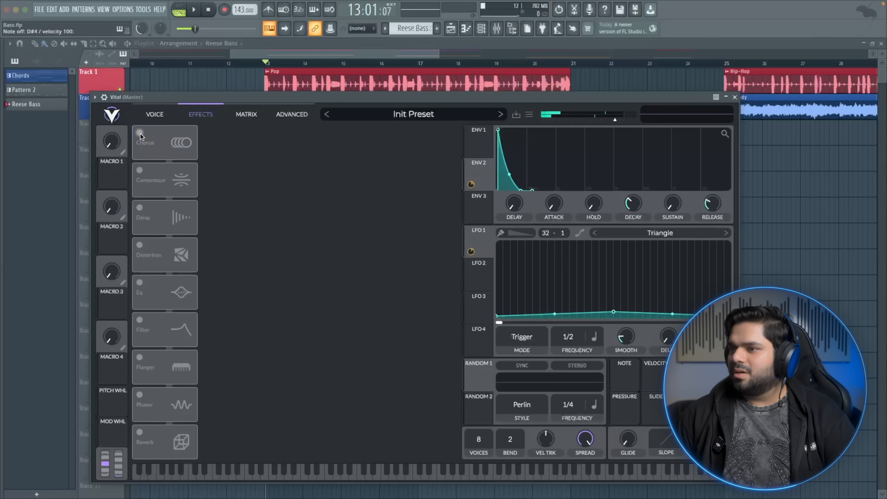
{"action": "left_click", "coordinate": [140, 133]}
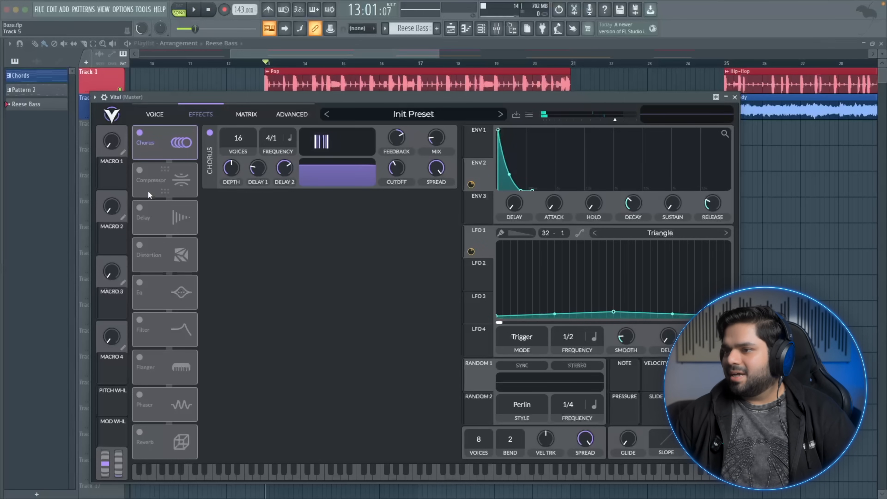
Enable Soft Clip Distortion with slightly raised drive and enable the multiband Compressor
{"action": "left_click", "coordinate": [146, 245]}
{"action": "left_click", "coordinate": [140, 169]}
{"action": "left_click", "coordinate": [140, 169]}
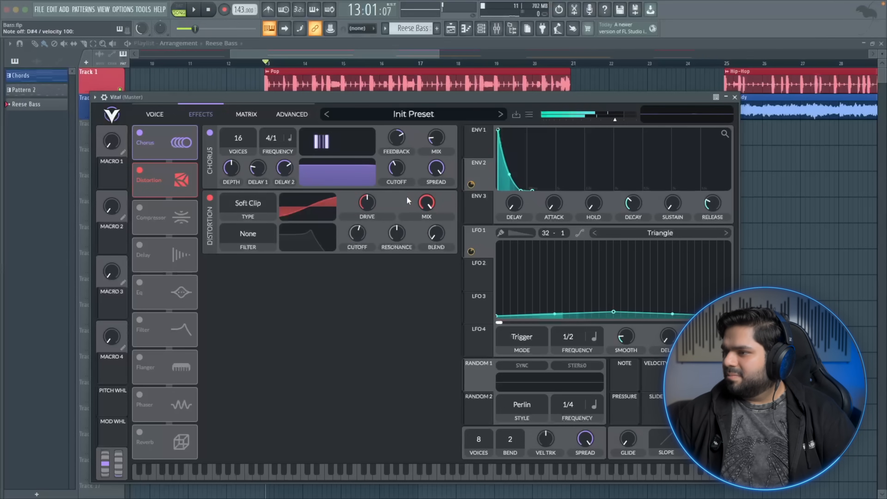
{"action": "left_click_drag", "start_coordinate": [366, 202], "coordinate": [367, 199]}
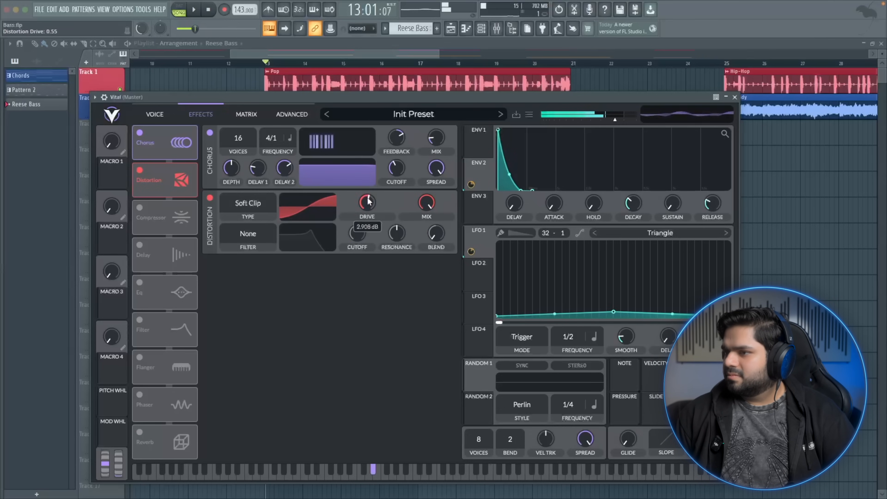
{"action": "left_click", "coordinate": [145, 209]}
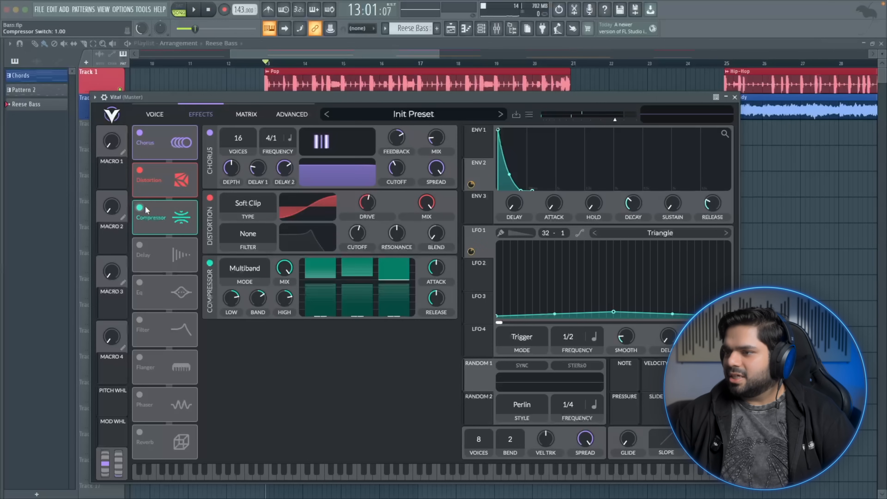
{"action": "key", "text": "d"}
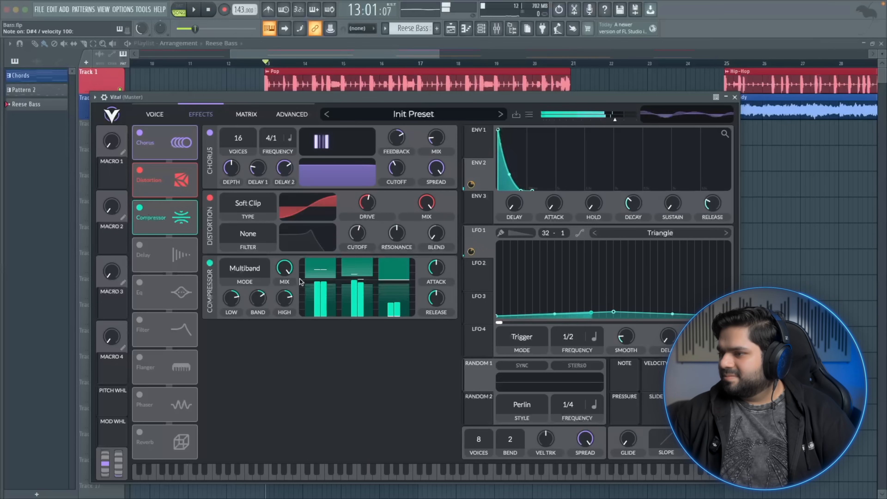
Lower the multiband Compressor's mix to about 23%, nudge its attack and release, and audition the bass
{"action": "left_click_drag", "start_coordinate": [285, 270], "coordinate": [267, 321]}
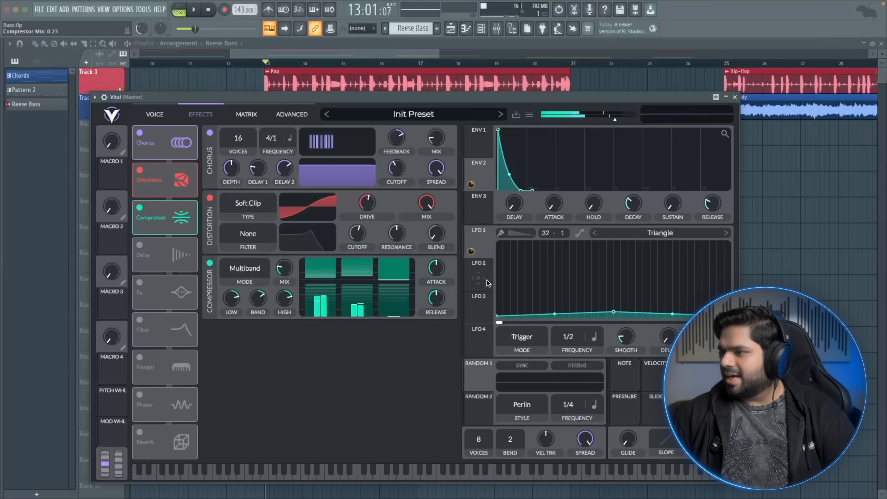
{"action": "left_click_drag", "start_coordinate": [445, 264], "coordinate": [446, 262]}
{"action": "key", "text": "d"}
{"action": "mouse_move", "coordinate": [438, 302]}
{"action": "left_mouse_down"}
{"action": "mouse_move", "coordinate": [425, 308]}
{"action": "mouse_move", "coordinate": [437, 296]}
{"action": "left_mouse_up"}
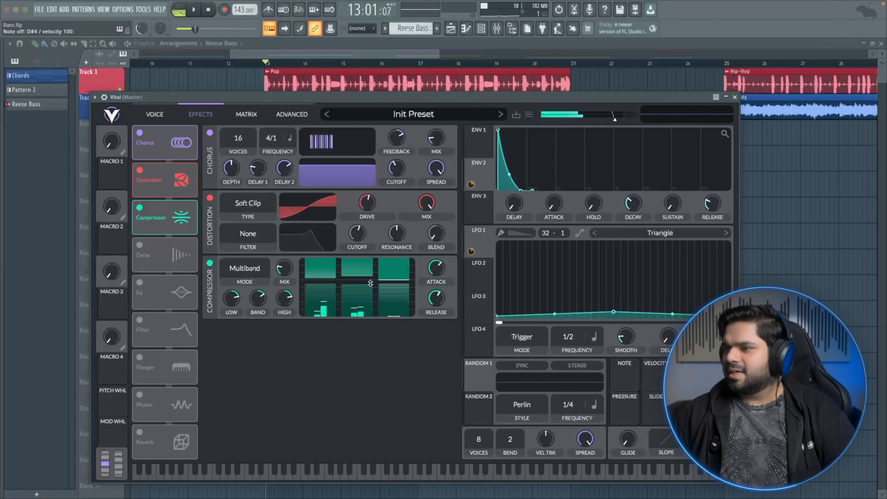
{"action": "left_click_drag", "start_coordinate": [281, 266], "coordinate": [281, 265]}
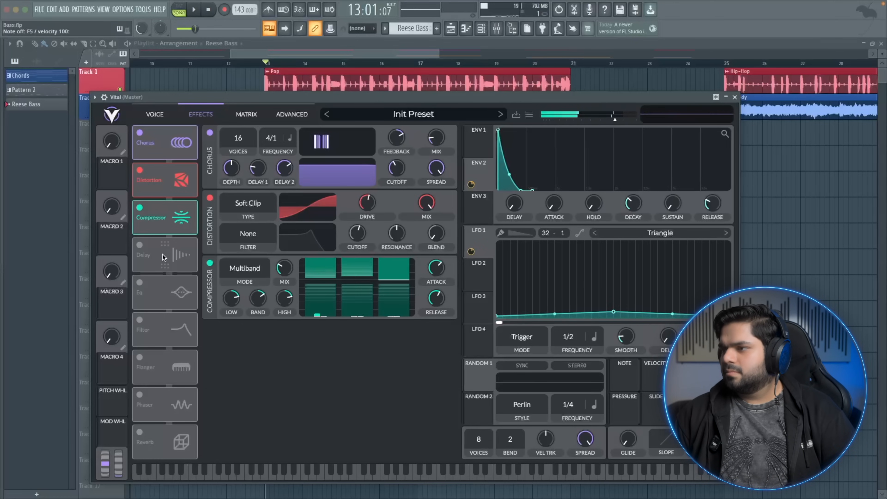
{"action": "key", "text": "d"}
{"action": "key", "text": "g"}
{"action": "key", "text": "h"}
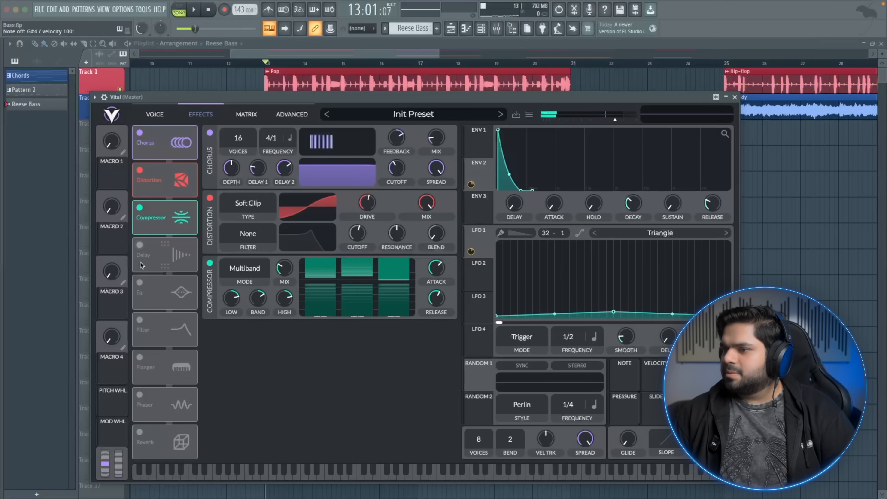
Enable Reverb, set its mix to about 31%, shape its pre low and high cuts, and audition on the keyboard
{"action": "left_click", "coordinate": [140, 432]}
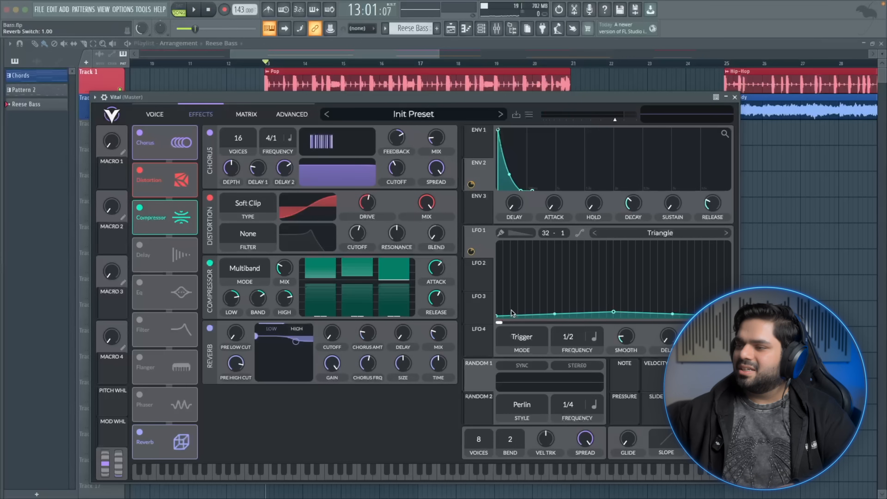
{"action": "key", "text": "d"}
{"action": "mouse_move", "coordinate": [449, 327]}
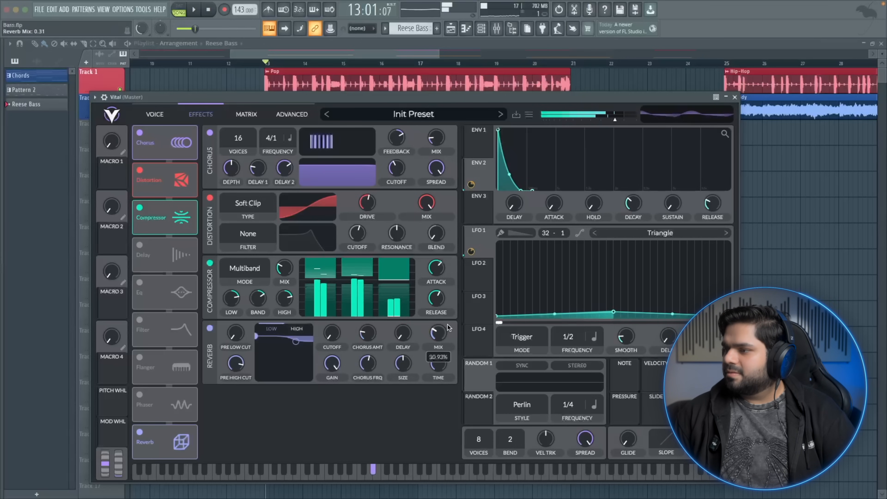
{"action": "left_click_drag", "start_coordinate": [255, 335], "coordinate": [264, 362]}
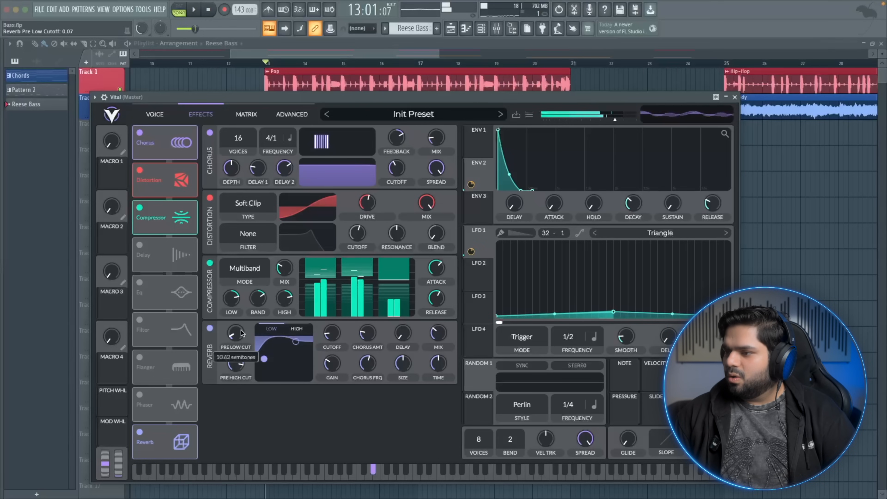
{"action": "left_click_drag", "start_coordinate": [243, 312], "coordinate": [248, 297]}
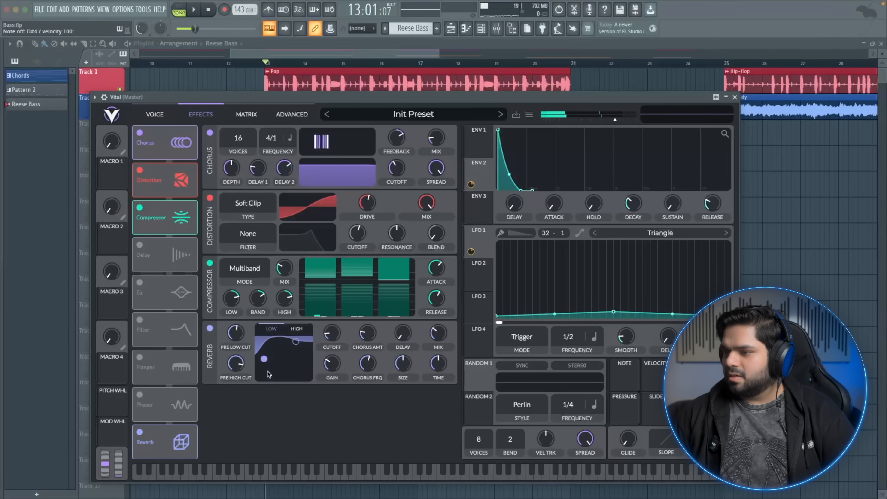
{"action": "left_click_drag", "start_coordinate": [264, 362], "coordinate": [276, 362]}
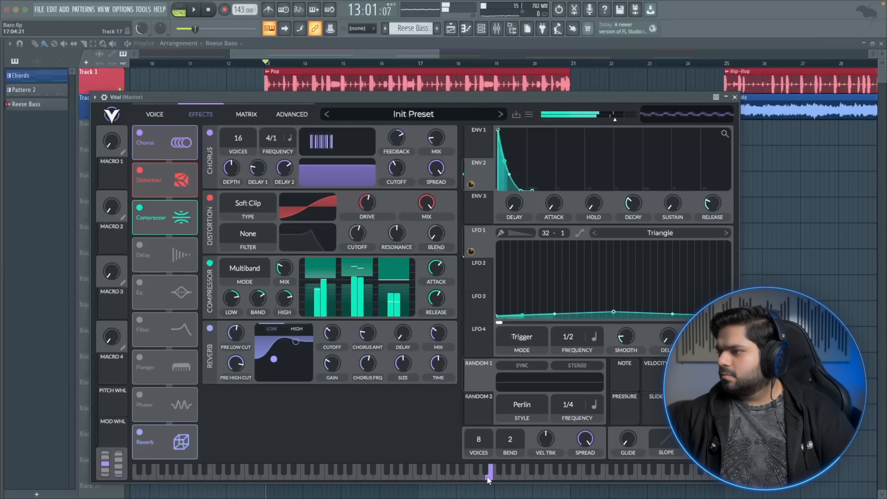
{"action": "left_click", "coordinate": [244, 475]}
{"action": "left_click_drag", "start_coordinate": [244, 474], "coordinate": [309, 477]}
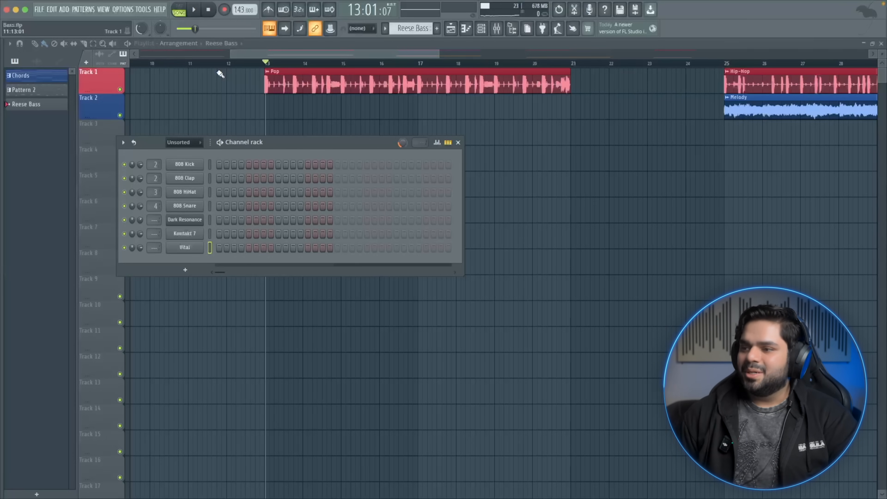
Open Vital's piano roll and draw an A5 note lasting the whole first bar
{"action": "right_click", "coordinate": [197, 249]}
{"action": "left_click", "coordinate": [221, 248]}
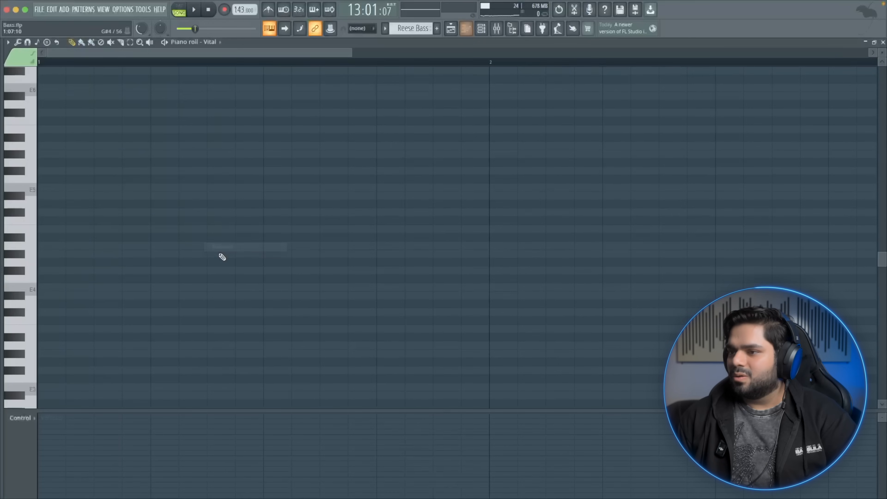
{"action": "mouse_move", "coordinate": [62, 288]}
{"action": "left_mouse_down"}
{"action": "mouse_move", "coordinate": [55, 144]}
{"action": "mouse_move", "coordinate": [231, 144]}
{"action": "left_mouse_up"}
{"action": "key", "text": "space"}
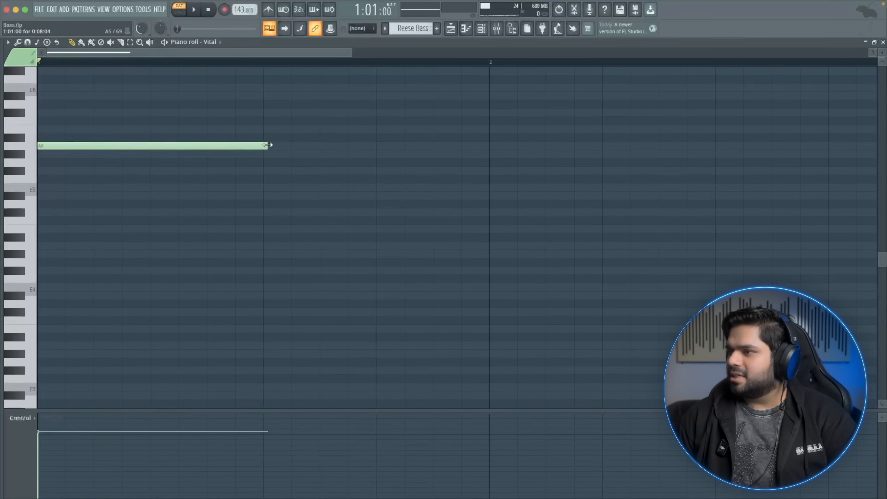
{"action": "left_click_drag", "start_coordinate": [267, 145], "coordinate": [498, 148]}
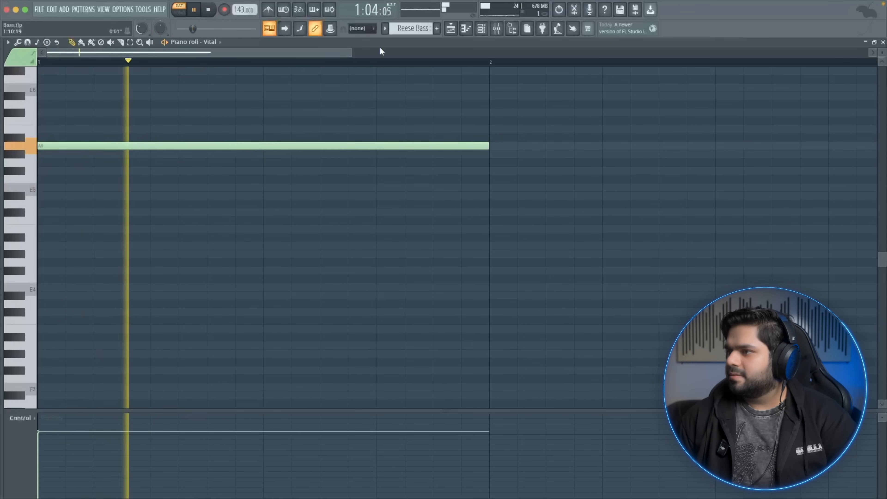
Set snap to Line and draw one-bar notes E5, B5 and F#5 after the A5, playing the line back
{"action": "left_click", "coordinate": [361, 29]}
{"action": "left_click", "coordinate": [363, 46]}
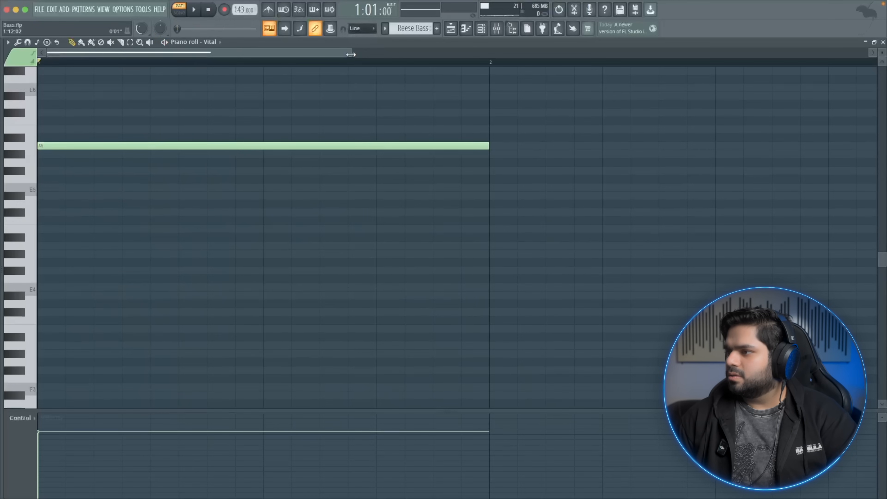
{"action": "left_click_drag", "start_coordinate": [351, 54], "coordinate": [562, 53]}
{"action": "key", "text": "space"}
{"action": "right_click", "coordinate": [282, 148]}
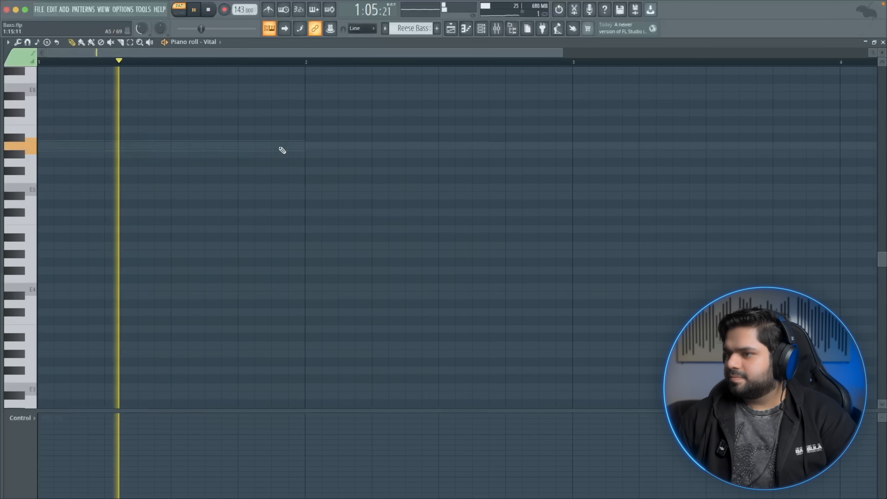
{"action": "key", "text": "space"}
{"action": "key", "text": "space"}
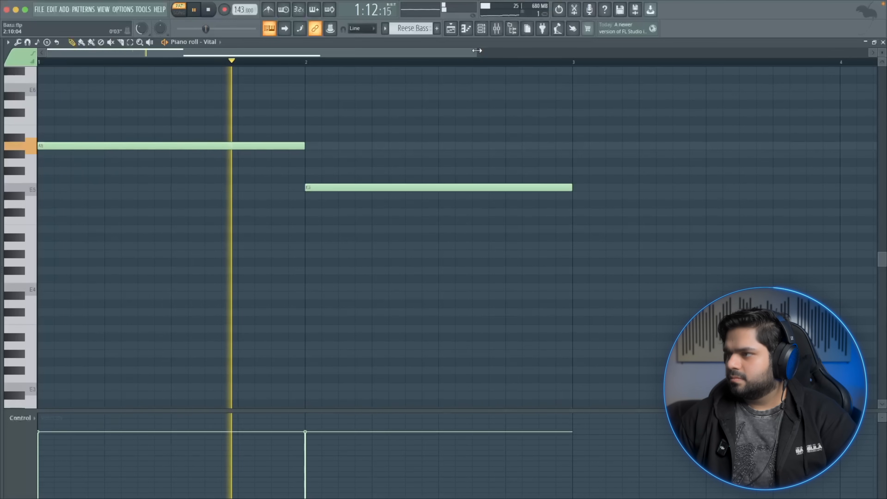
{"action": "left_click_drag", "start_coordinate": [474, 52], "coordinate": [830, 59]}
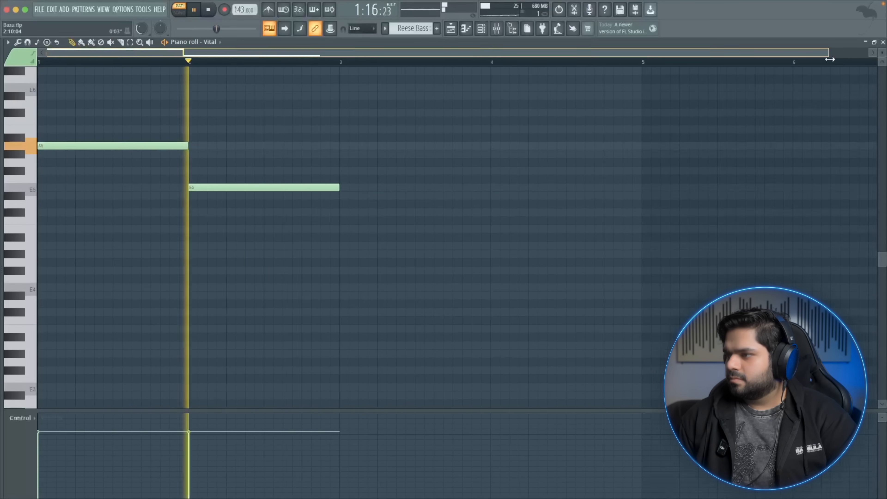
{"action": "mouse_move", "coordinate": [401, 112]}
{"action": "left_mouse_down"}
{"action": "mouse_move", "coordinate": [404, 81]}
{"action": "mouse_move", "coordinate": [399, 134]}
{"action": "mouse_move", "coordinate": [400, 125]}
{"action": "left_mouse_up"}
{"action": "mouse_move", "coordinate": [480, 141]}
{"action": "left_mouse_down"}
{"action": "mouse_move", "coordinate": [481, 153]}
{"action": "mouse_move", "coordinate": [520, 162]}
{"action": "mouse_move", "coordinate": [519, 177]}
{"action": "mouse_move", "coordinate": [519, 169]}
{"action": "left_mouse_up"}
{"action": "key", "text": "space"}
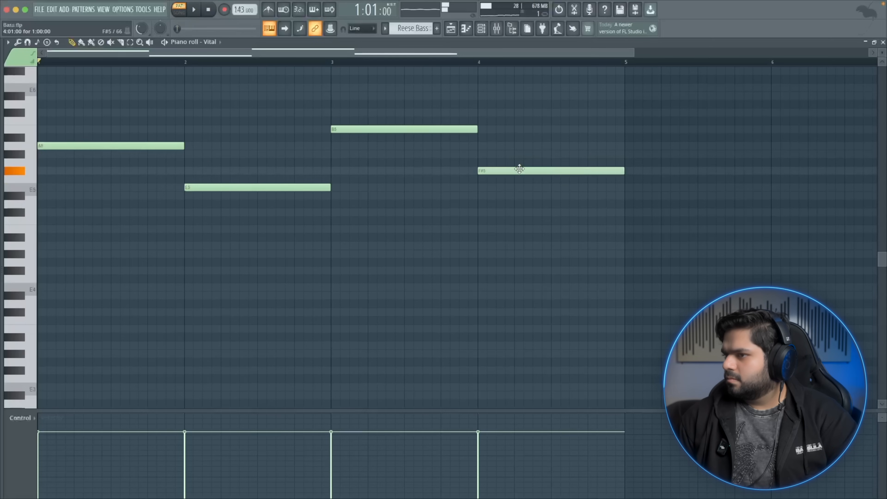
{"action": "key", "text": "space"}
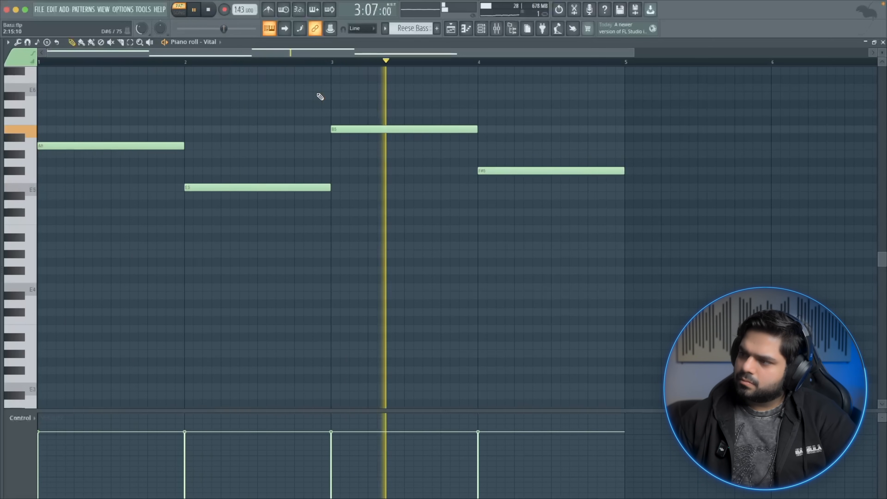
{"action": "key", "text": "space"}
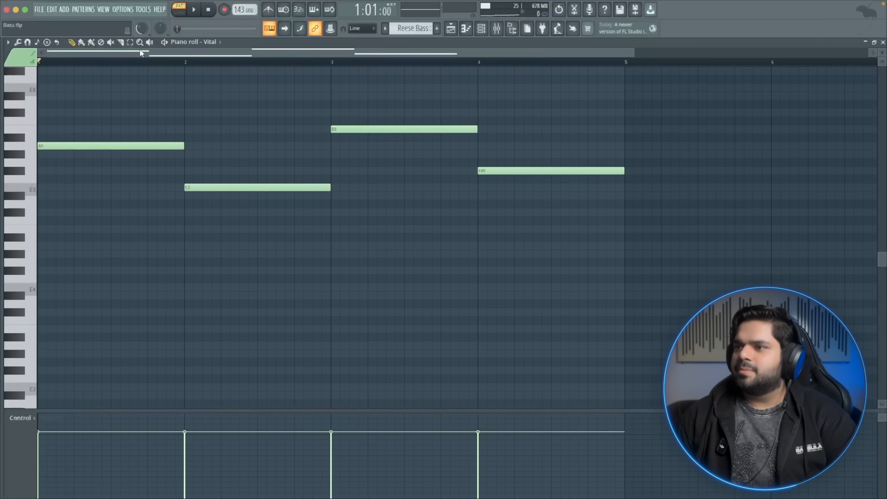
Select all four notes and transpose them down two octaves, auditioning the bass line
{"action": "left_click_drag", "start_coordinate": [60, 75], "coordinate": [574, 233]}
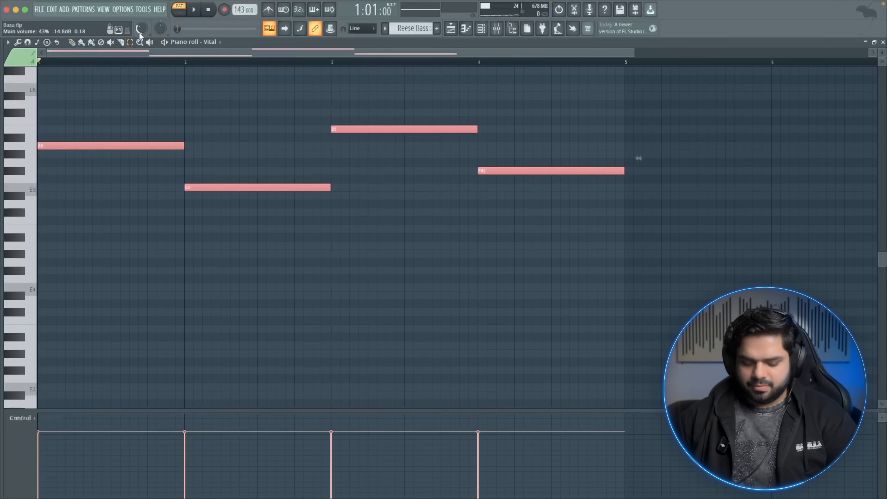
{"action": "key", "text": "ctrl+Down"}
{"action": "key", "text": "ctrl+Down"}
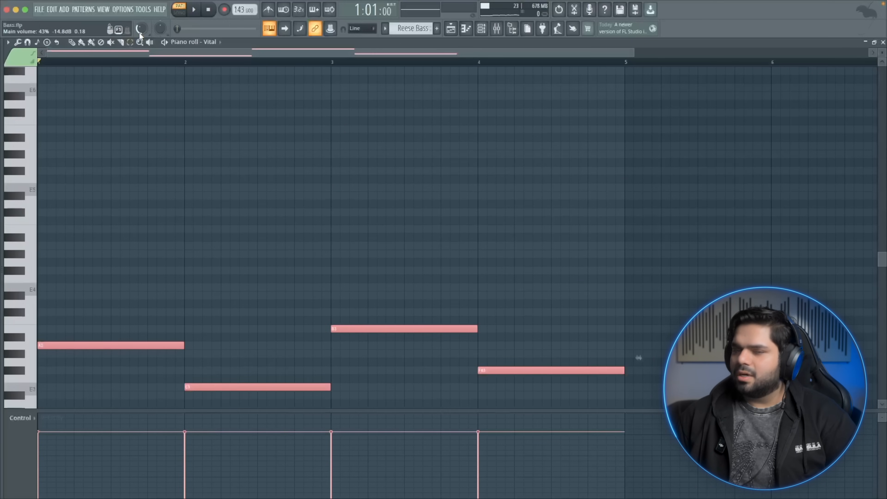
{"action": "key", "text": "ctrl+Down"}
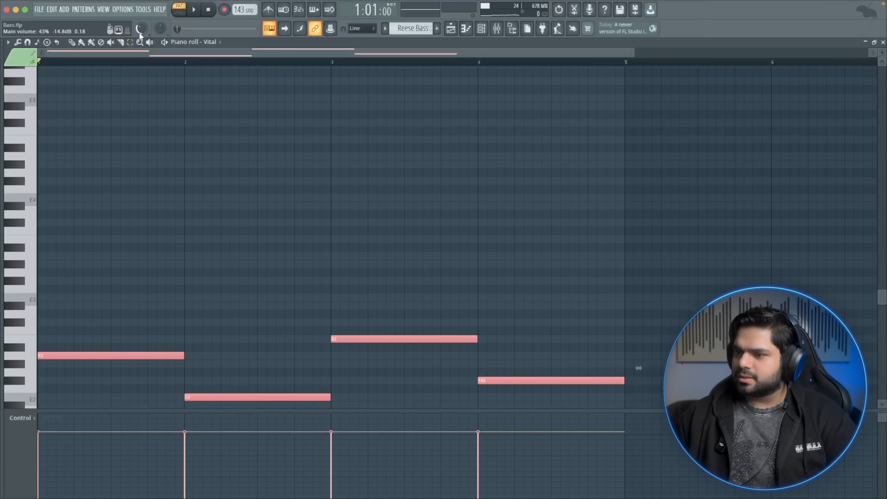
{"action": "key", "text": "space"}
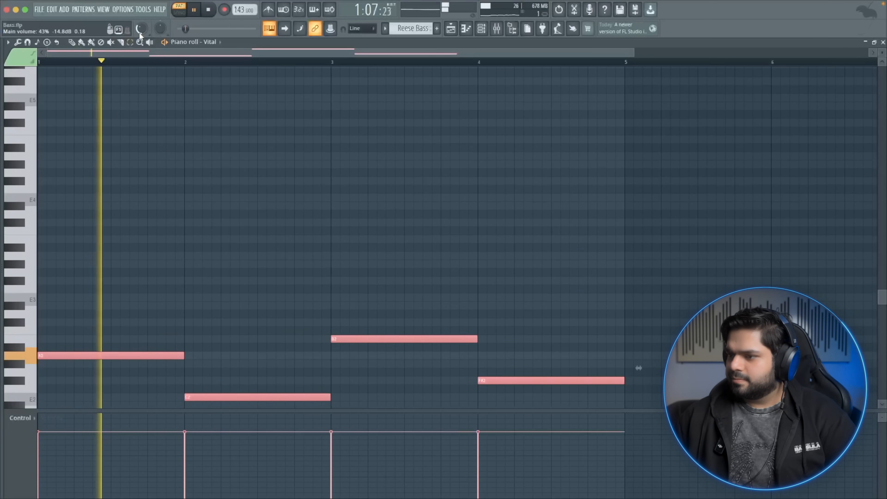
{"action": "key", "text": "ctrl+Up"}
{"action": "key", "text": "space"}
{"action": "key", "text": "space"}
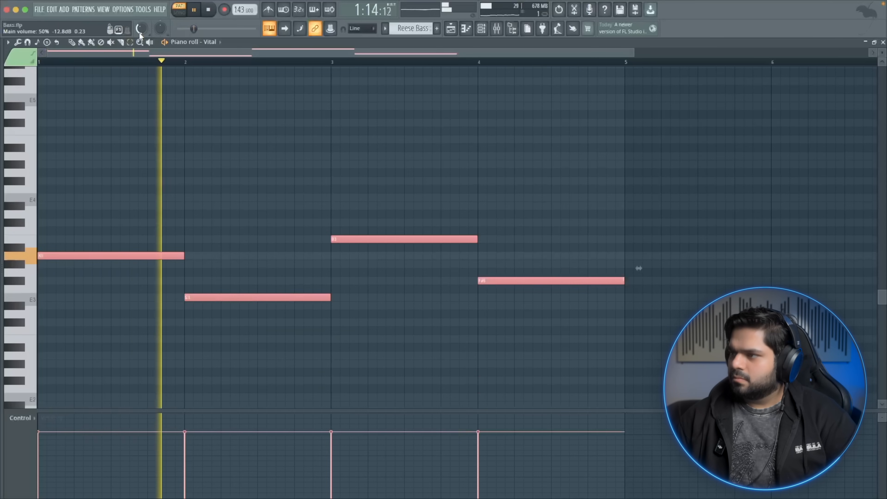
Close the piano roll and switch the channel rack to show All channels
{"action": "mouse_move", "coordinate": [69, 17]}
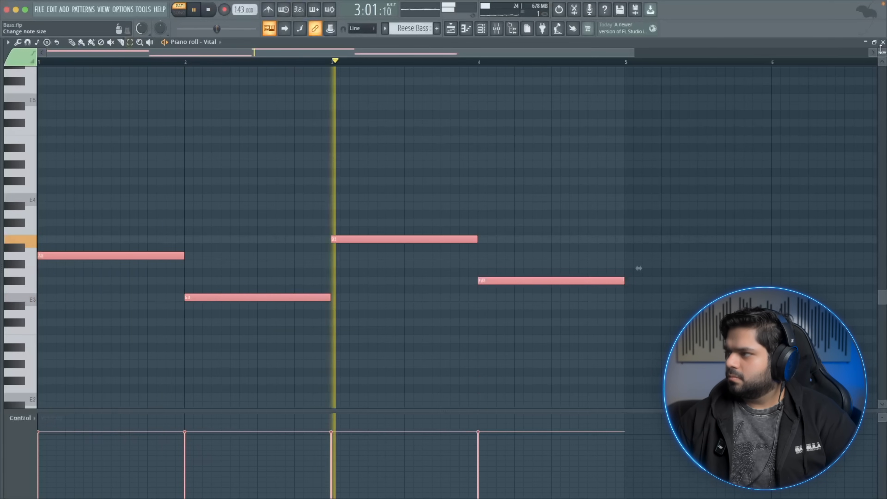
{"action": "left_click", "coordinate": [883, 42]}
{"action": "left_click", "coordinate": [188, 144]}
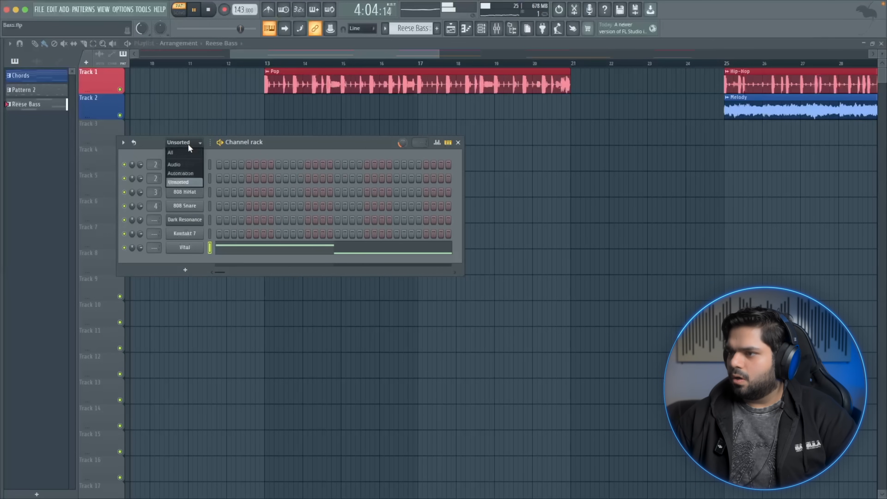
{"action": "left_click", "coordinate": [188, 151]}
Raise Filter 1's cutoff in Vital while the bass line plays
{"action": "key", "text": "space"}
{"action": "left_click", "coordinate": [185, 414]}
{"action": "key", "text": "space"}
{"action": "left_click_drag", "start_coordinate": [182, 429], "coordinate": [214, 427]}
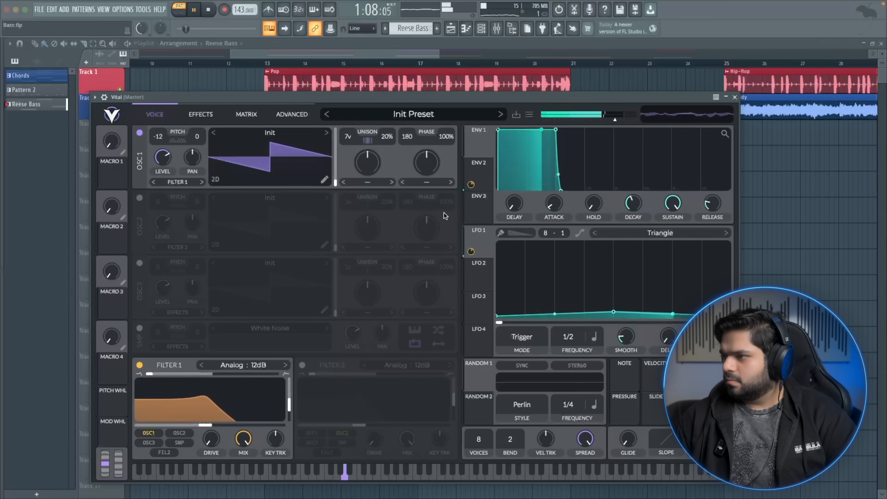
Increase Envelope 2's and LFO 1's modulation amounts on the filter and raise the LFO triangle's peak
{"action": "left_click_drag", "start_coordinate": [471, 185], "coordinate": [471, 191]}
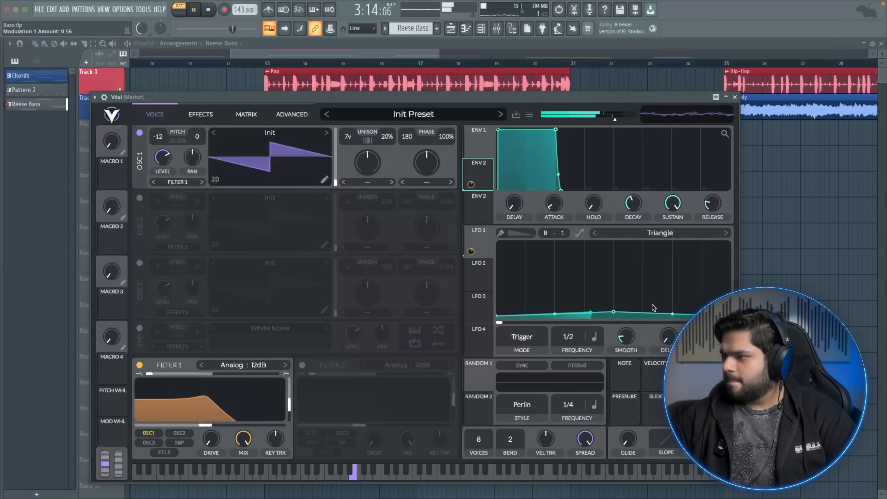
{"action": "left_click_drag", "start_coordinate": [470, 251], "coordinate": [471, 246]}
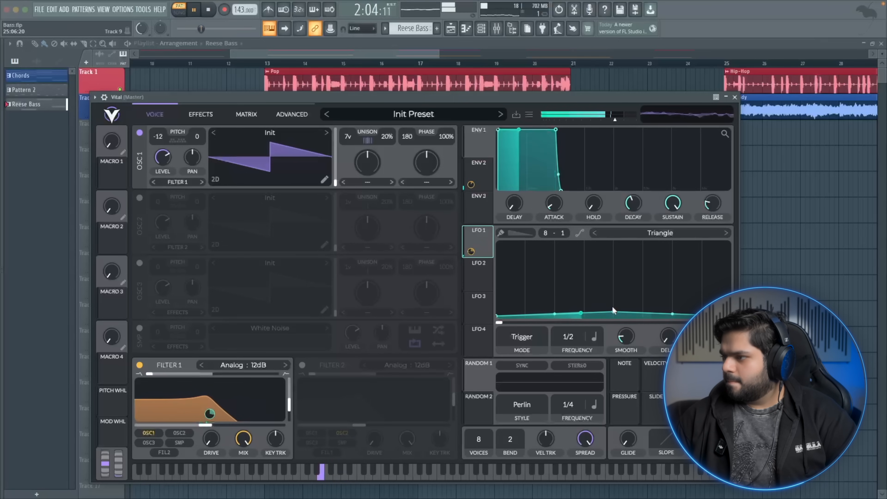
{"action": "left_click_drag", "start_coordinate": [612, 309], "coordinate": [613, 300]}
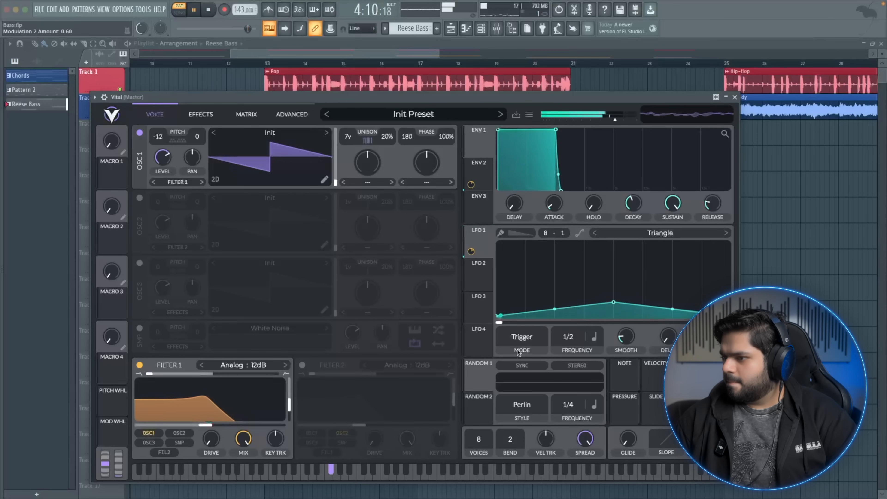
Lower Filter 1's resonance slightly and pull its cutoff down a little, then play back
{"action": "left_click_drag", "start_coordinate": [290, 403], "coordinate": [288, 412]}
{"action": "left_click_drag", "start_coordinate": [204, 425], "coordinate": [200, 425]}
{"action": "key", "text": "space"}
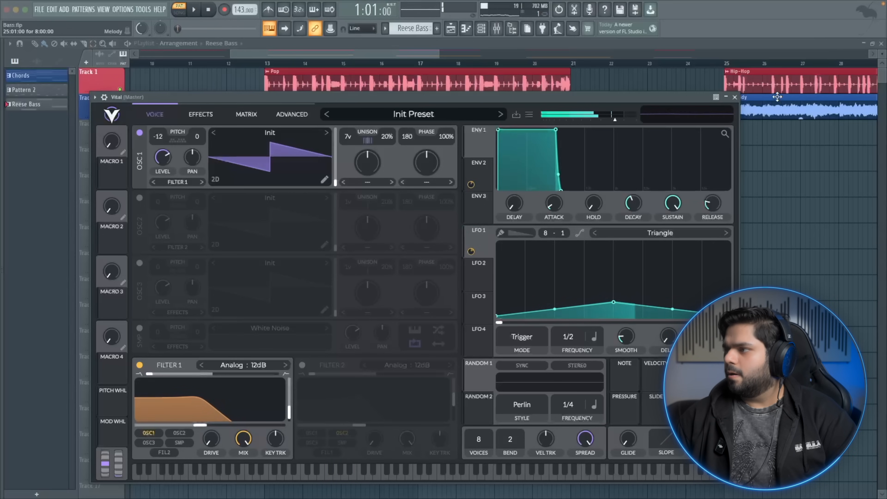
Close Vital, place the Reese Bass pattern on Track 2 from bar 13 and duplicate it to bar 21
{"action": "left_click", "coordinate": [734, 98]}
{"action": "left_click", "coordinate": [320, 111]}
{"action": "left_click_drag", "start_coordinate": [375, 111], "coordinate": [322, 112]}
{"action": "left_click", "coordinate": [267, 65]}
{"action": "key", "text": "space"}
{"action": "key", "text": "ctrl+b"}
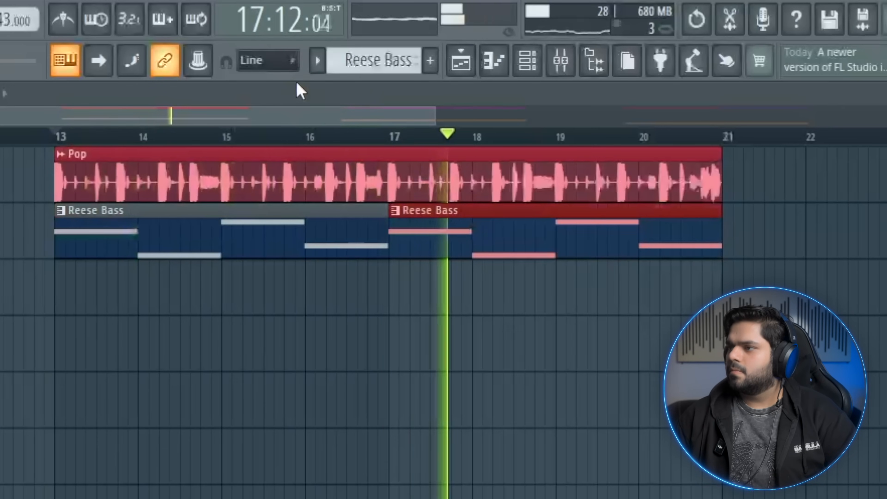
{"action": "left_click_drag", "start_coordinate": [295, 115], "coordinate": [362, 115]}
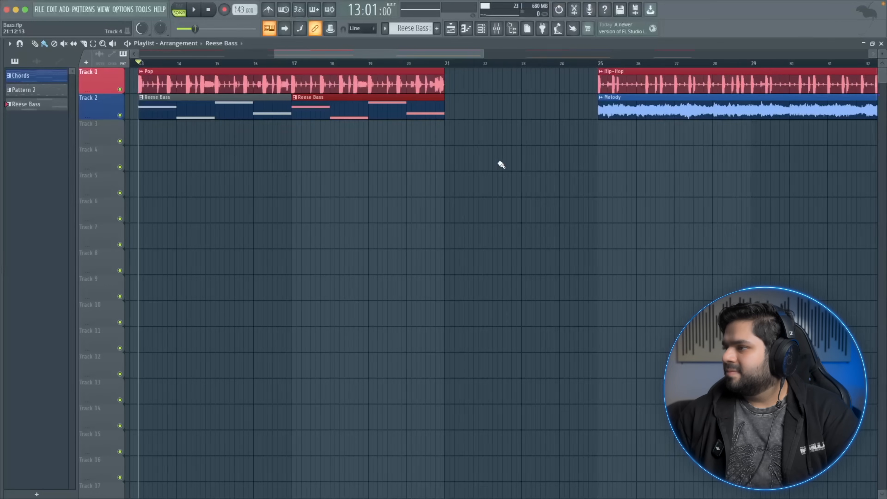
{"action": "scroll", "coordinate": [506, 163], "scroll_direction": "right", "scroll_amount": 5}
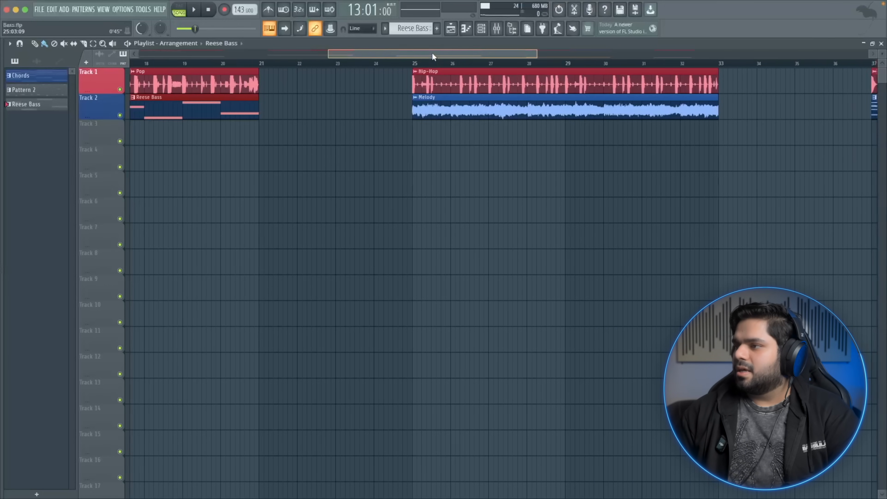
{"action": "scroll", "coordinate": [432, 56], "scroll_direction": "right", "scroll_amount": 7}
{"action": "scroll", "coordinate": [355, 65], "scroll_direction": "left", "scroll_amount": 3}
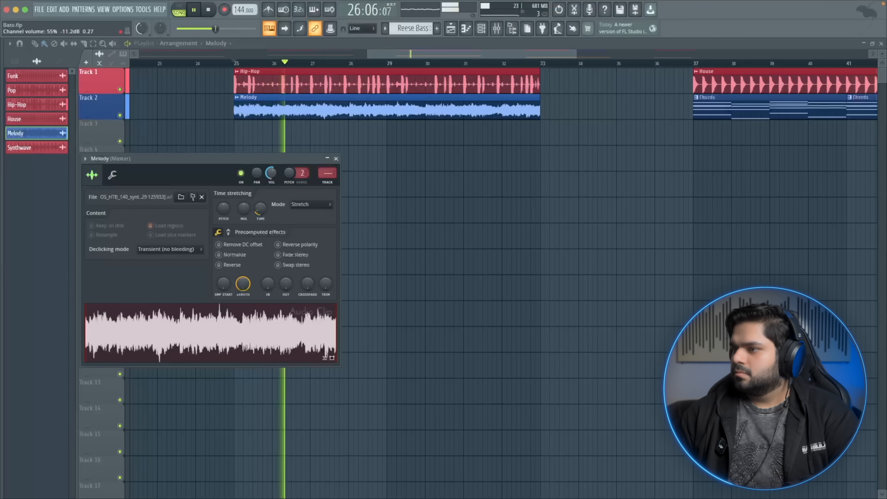
Close the Melody channel's sample settings window and stop playback
{"action": "left_click", "coordinate": [337, 159]}
{"action": "key", "text": "space"}
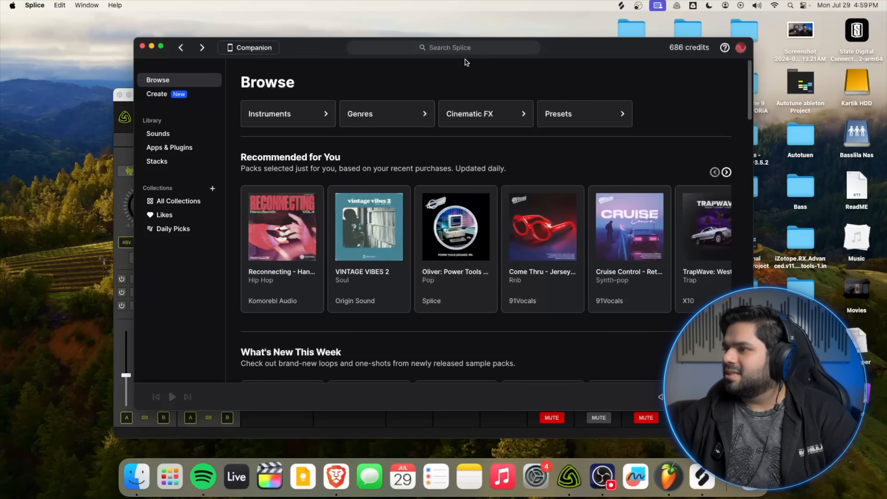
Switch to Splice, search samples for 808 and preview several of the results
{"action": "left_click", "coordinate": [464, 49]}
{"action": "type", "text": "808"}
{"action": "key", "text": "Return"}
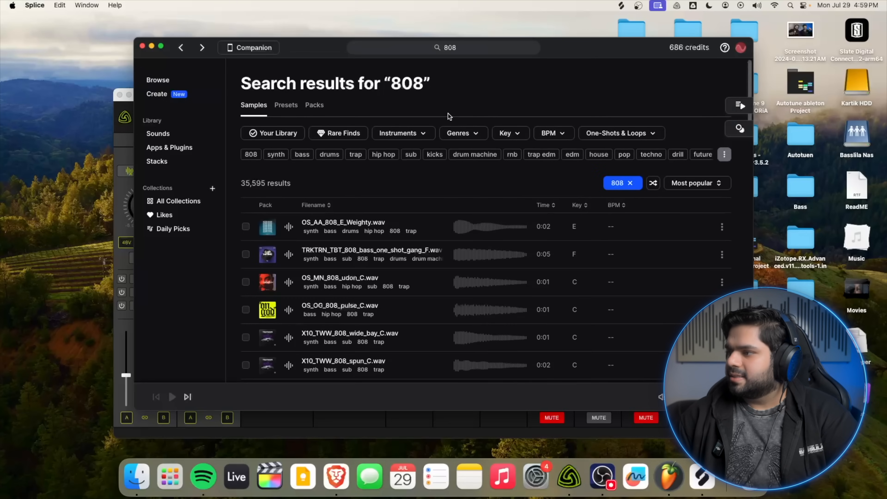
{"action": "left_click", "coordinate": [288, 227]}
{"action": "left_click", "coordinate": [288, 254]}
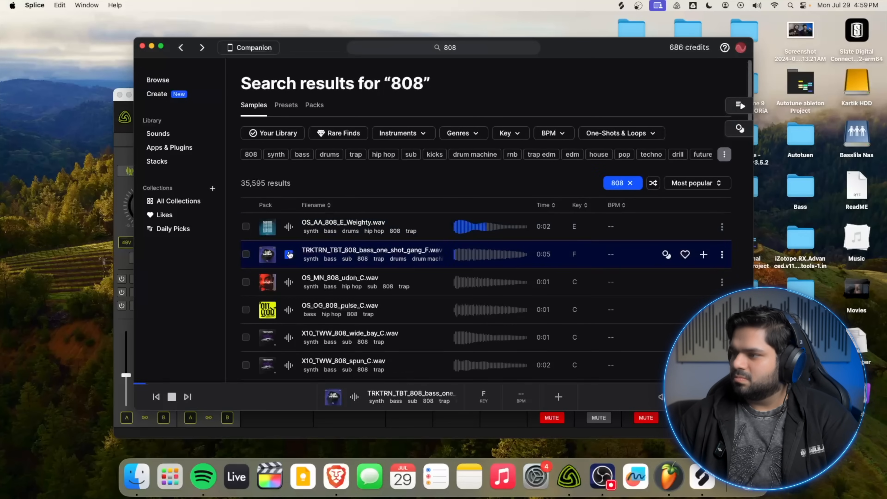
{"action": "left_click", "coordinate": [288, 282]}
{"action": "left_click", "coordinate": [288, 309]}
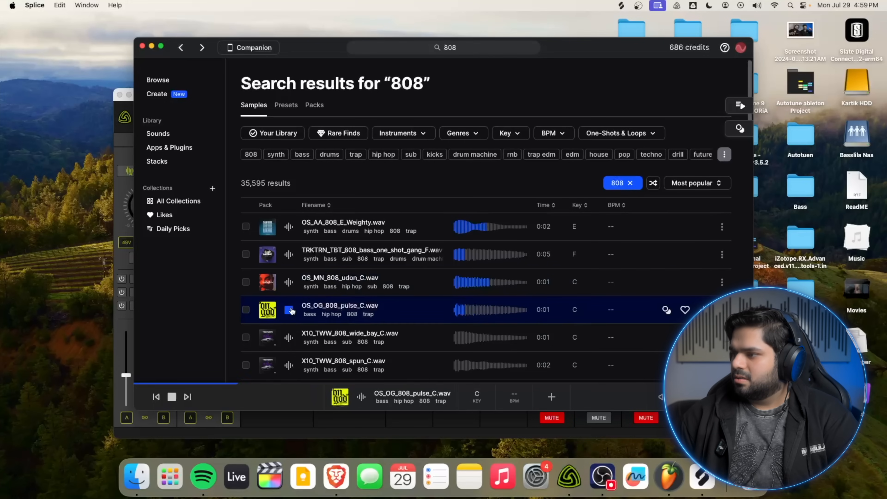
{"action": "left_click", "coordinate": [290, 337]}
{"action": "left_click", "coordinate": [288, 364]}
{"action": "scroll", "coordinate": [288, 314], "scroll_direction": "down", "scroll_amount": 6}
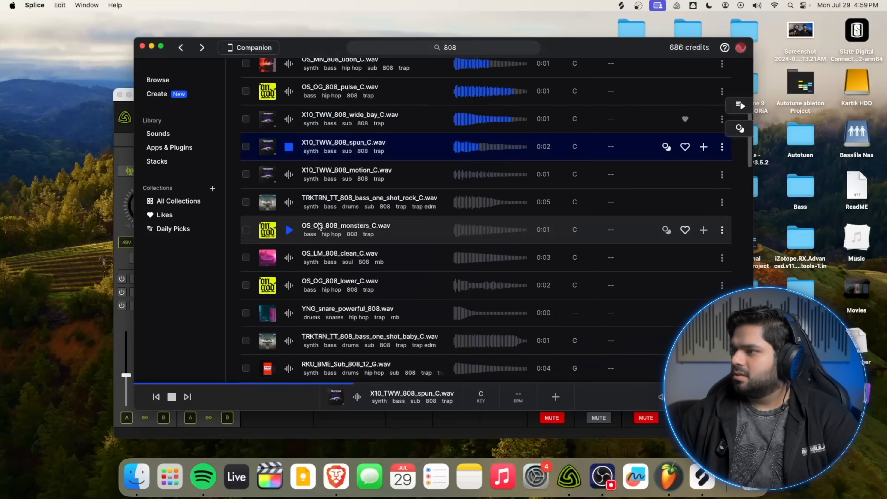
Preview X10_TWW_808_spun_C.wav, bring it into the project and open its channel's piano roll
{"action": "left_click", "coordinate": [288, 149]}
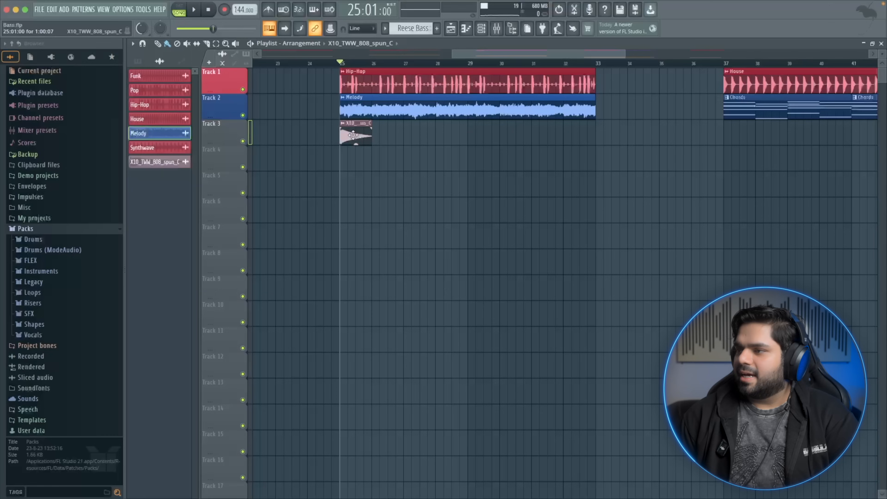
{"action": "right_click", "coordinate": [353, 136]}
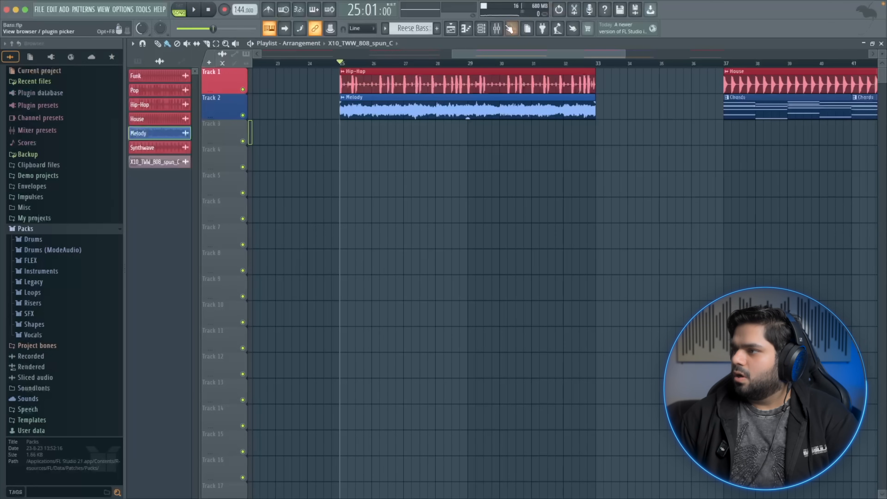
{"action": "left_click", "coordinate": [481, 28]}
{"action": "right_click", "coordinate": [299, 250]}
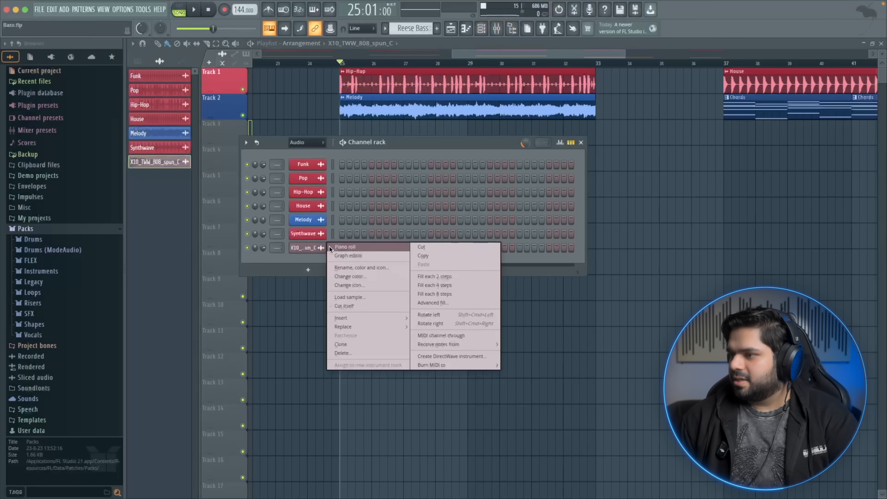
{"action": "left_click", "coordinate": [345, 246]}
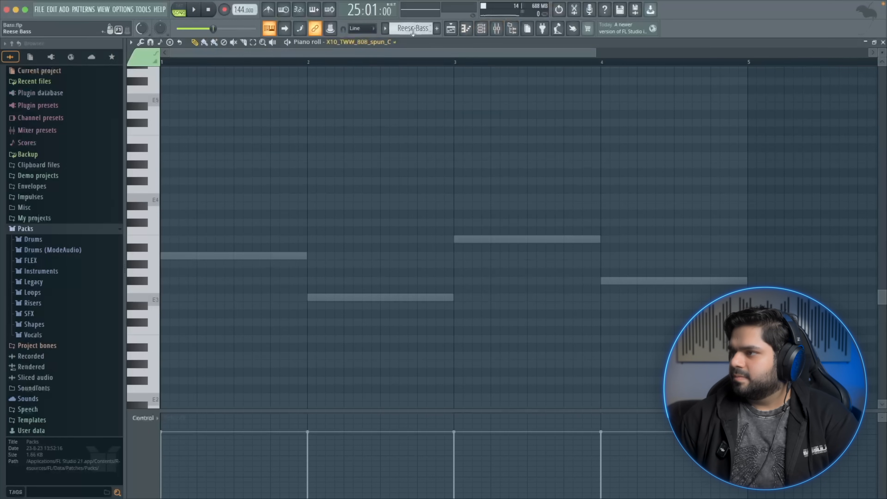
Create a new pattern named 808 and place a one-bar note at the start of it
{"action": "left_click", "coordinate": [436, 29]}
{"action": "type", "text": "808"}
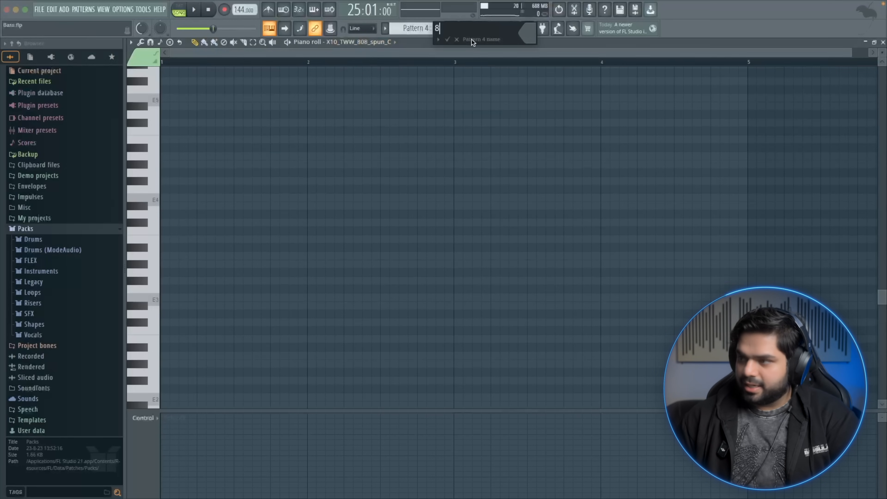
{"action": "key", "text": "Return"}
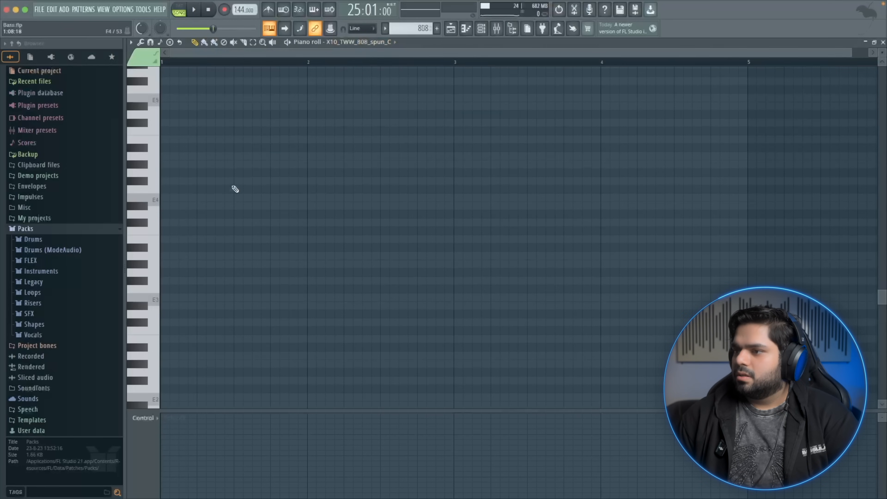
{"action": "left_click", "coordinate": [165, 198]}
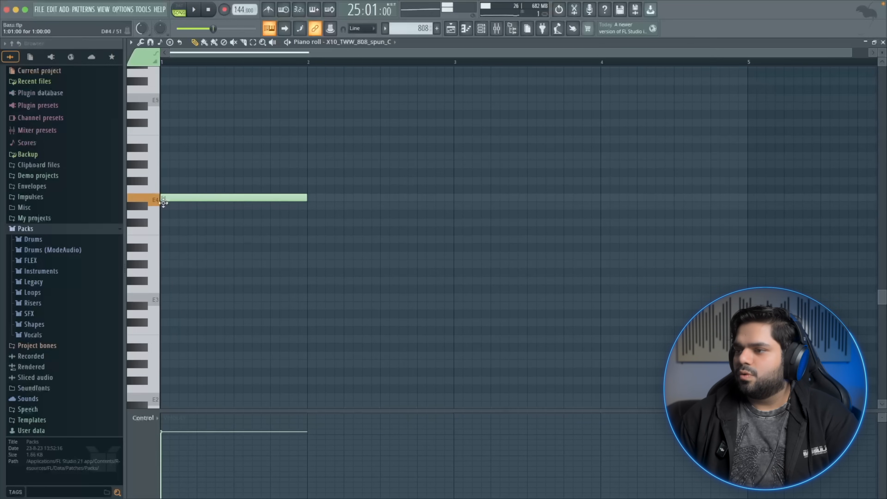
{"action": "left_click_drag", "start_coordinate": [163, 203], "coordinate": [155, 245]}
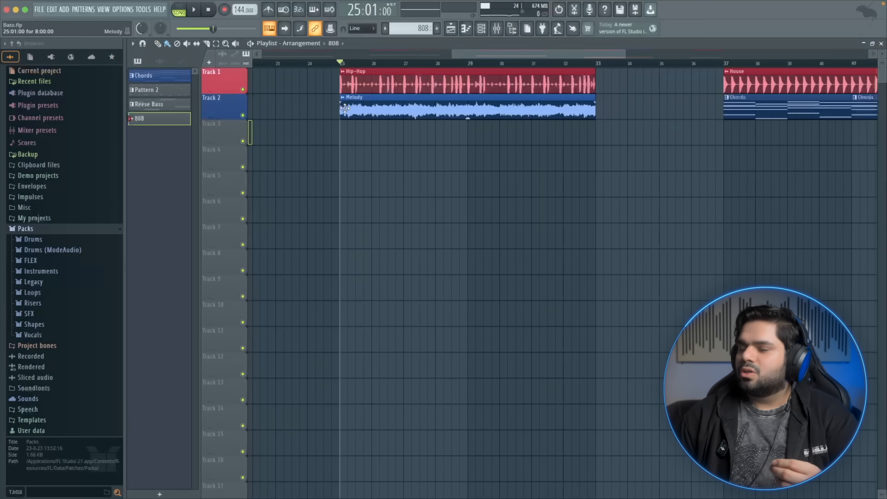
Solo Track 2 in the playlist and briefly play the arrangement
{"action": "left_click", "coordinate": [242, 115], "text": "ctrl"}
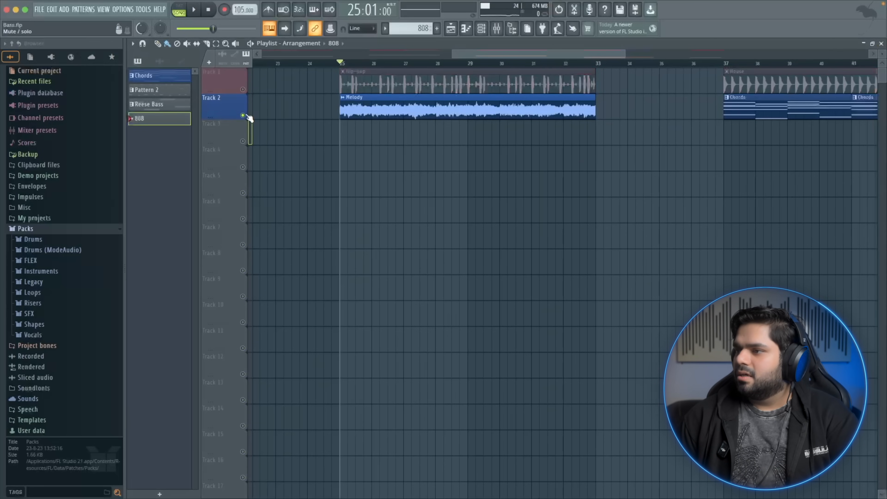
{"action": "key", "text": "space"}
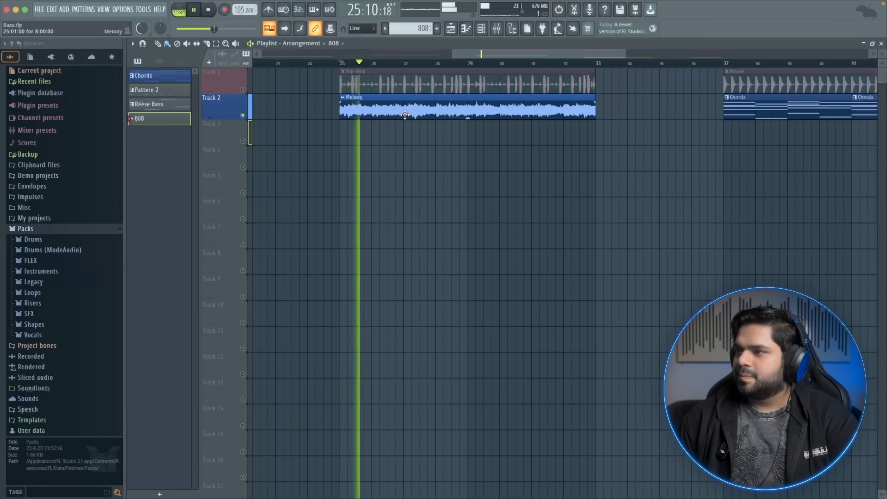
{"action": "key", "text": "space"}
Rename the X10_TWW_808_spun_C sample channel to 808 in the channel rack
{"action": "left_click", "coordinate": [481, 29]}
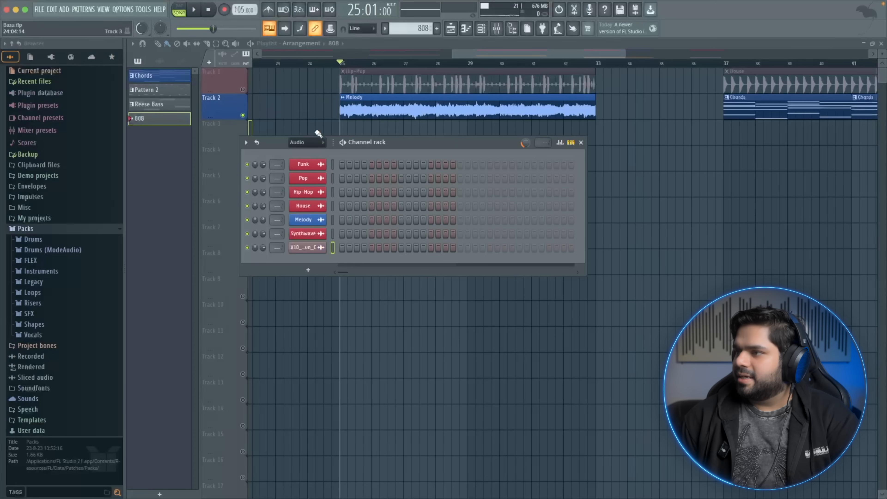
{"action": "left_click", "coordinate": [316, 142]}
{"action": "right_click", "coordinate": [320, 248]}
{"action": "right_click", "coordinate": [320, 247]}
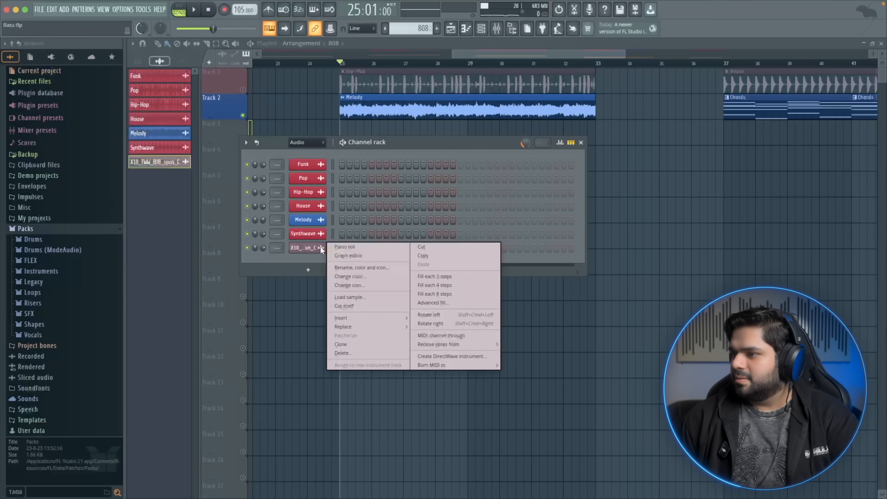
{"action": "left_click", "coordinate": [345, 269]}
{"action": "type", "text": "8"}
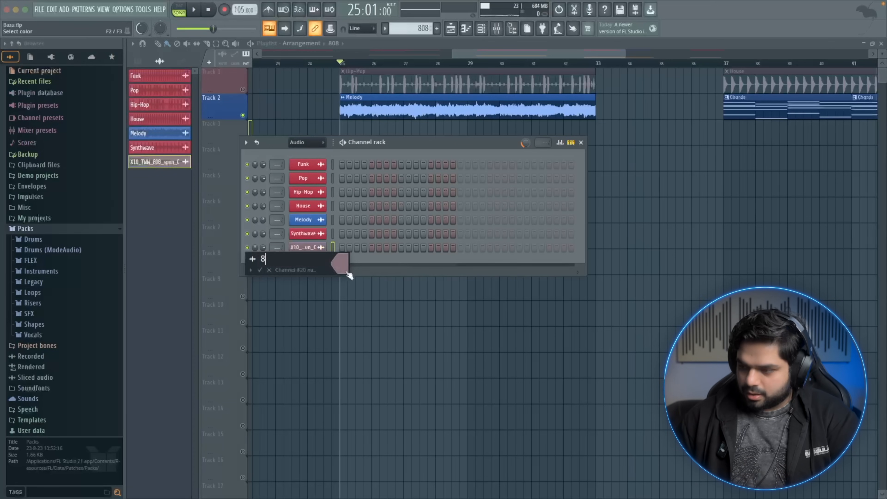
{"action": "type", "text": "08"}
{"action": "key", "text": "Return"}
Open the 808 channel's piano roll and set scale highlighting to Minor Natural (Aeolian)
{"action": "right_click", "coordinate": [330, 249]}
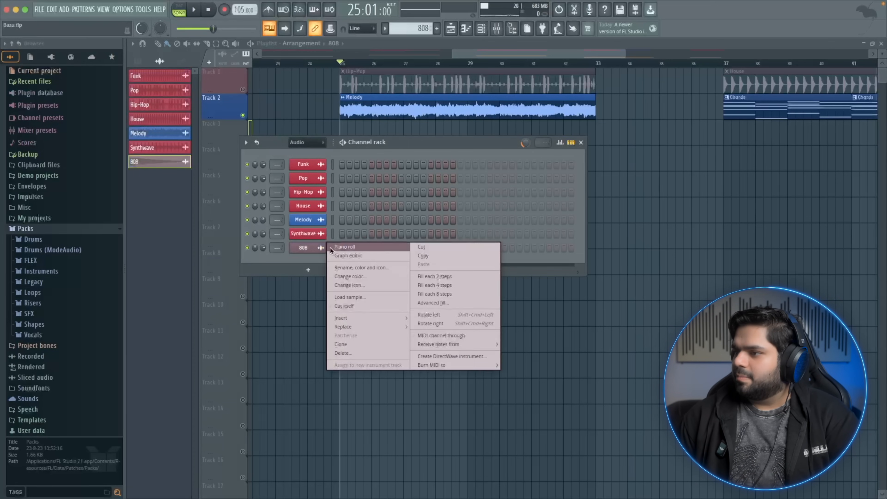
{"action": "left_click", "coordinate": [344, 247]}
{"action": "left_click", "coordinate": [131, 42]}
{"action": "left_click", "coordinate": [134, 44]}
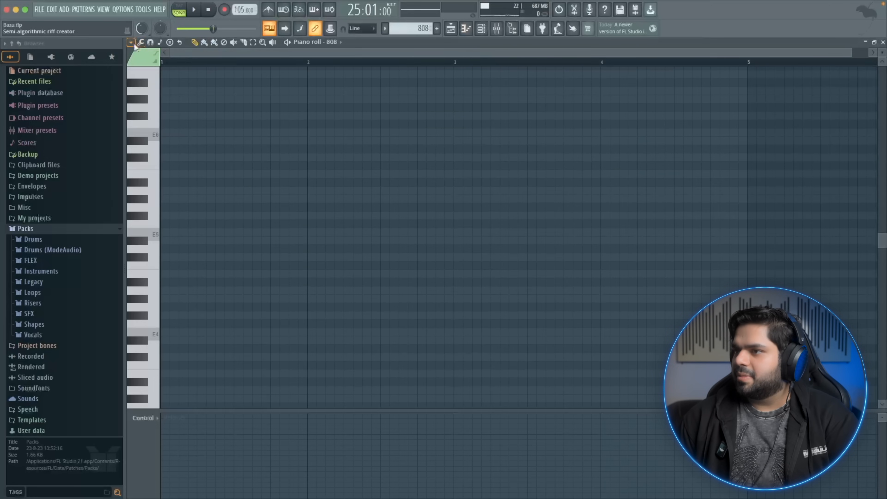
{"action": "left_click", "coordinate": [134, 44]}
{"action": "mouse_move", "coordinate": [169, 87]}
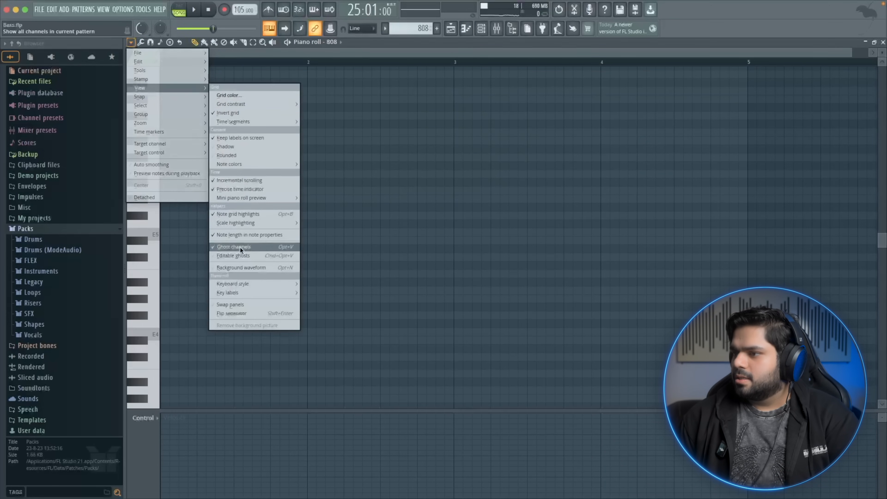
{"action": "mouse_move", "coordinate": [246, 224]}
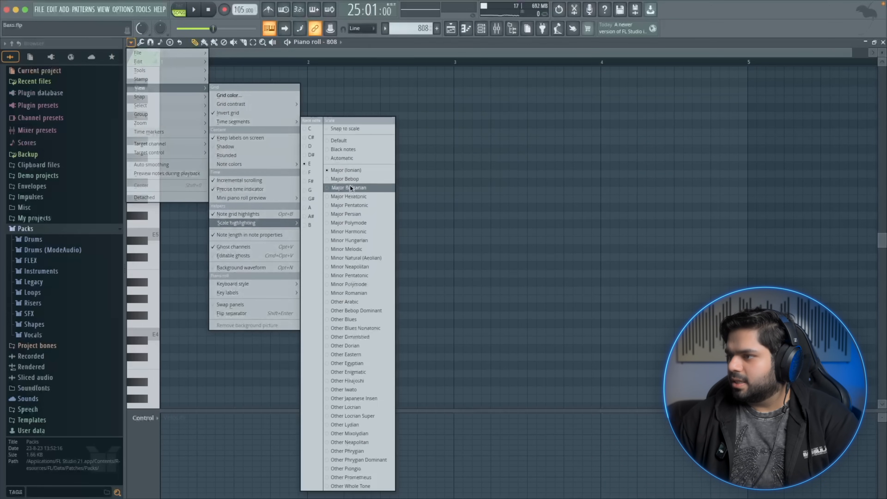
{"action": "left_click", "coordinate": [358, 258]}
Set the piano roll's scale highlighting root note to G#
{"action": "left_click", "coordinate": [130, 42]}
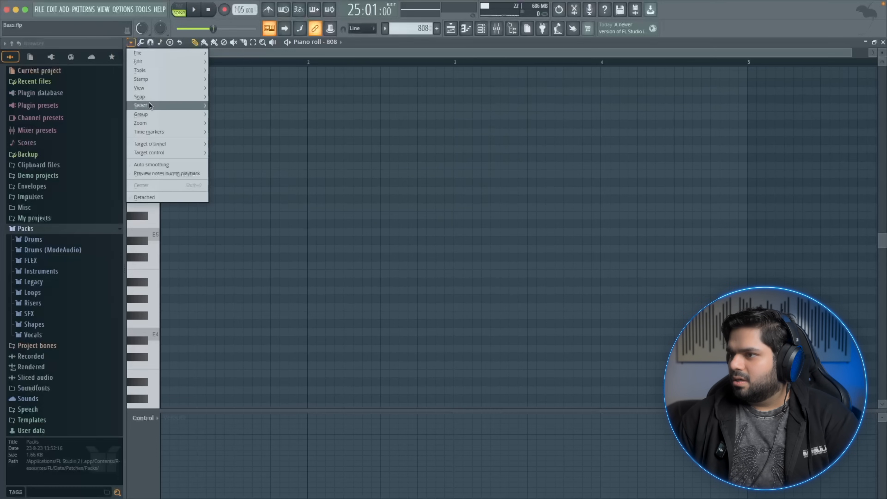
{"action": "mouse_move", "coordinate": [155, 89]}
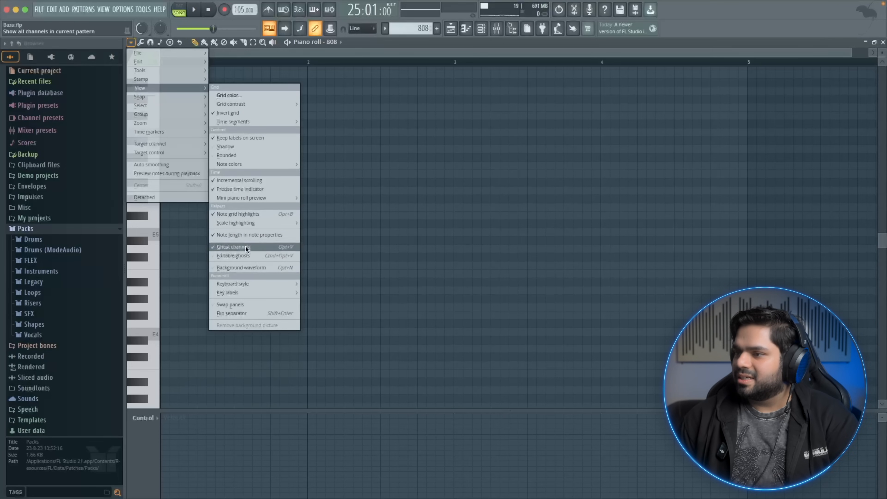
{"action": "mouse_move", "coordinate": [248, 222]}
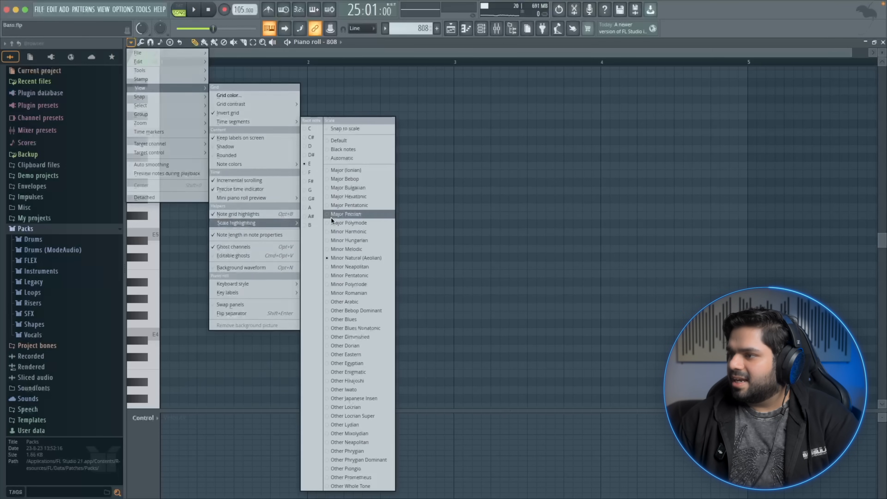
{"action": "left_click", "coordinate": [310, 199]}
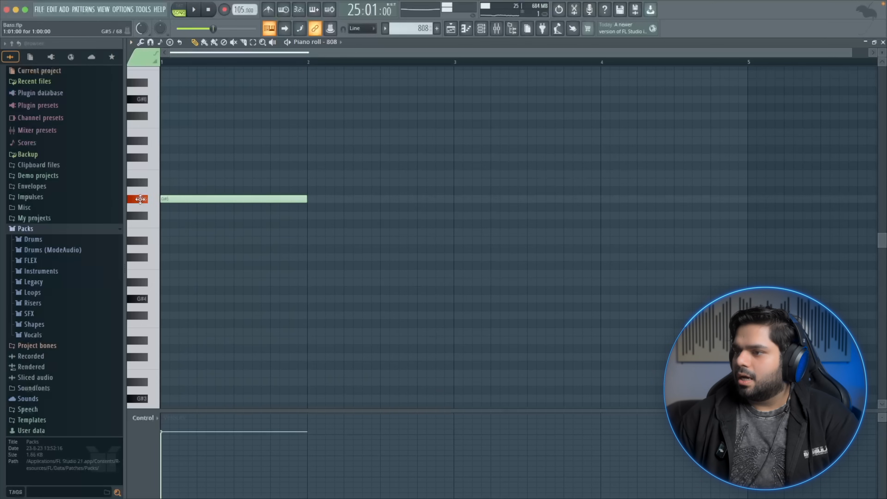
Lengthen the 808 note to span four bars and place the 808 pattern on Track 3 at bar 25
{"action": "left_click_drag", "start_coordinate": [304, 197], "coordinate": [746, 215]}
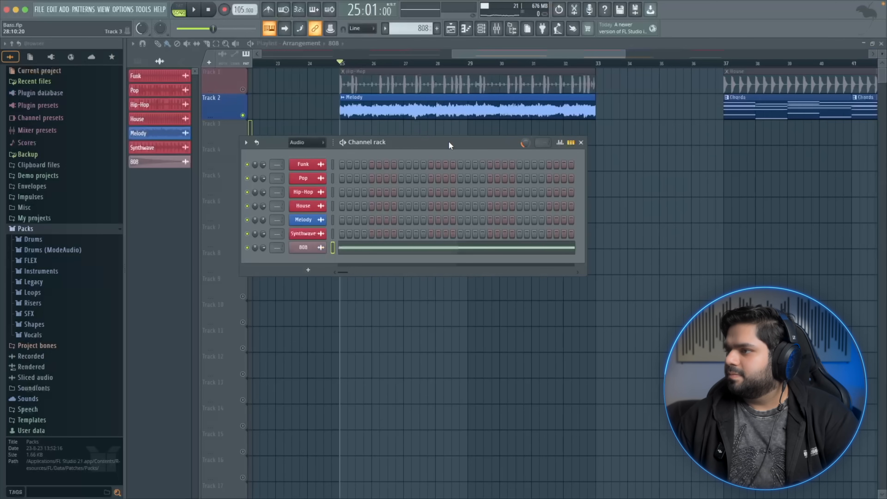
{"action": "left_click_drag", "start_coordinate": [449, 142], "coordinate": [428, 249]}
{"action": "left_click", "coordinate": [351, 138]}
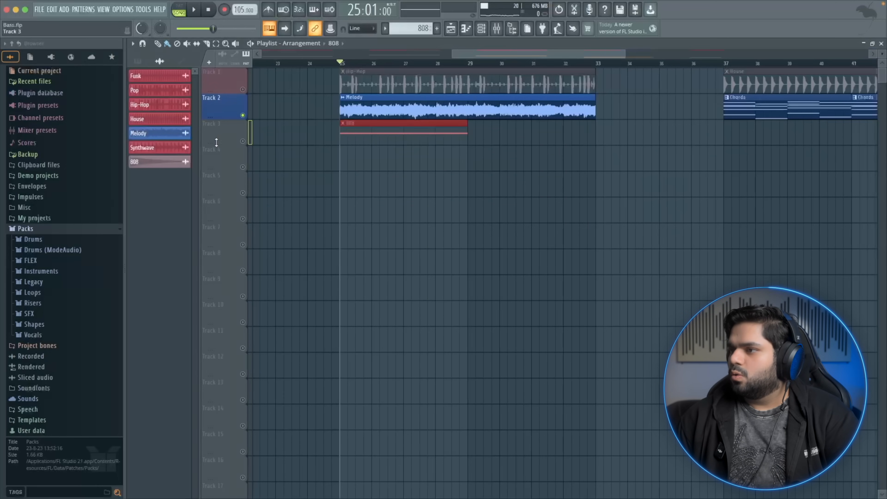
Zoom into the playlist, shorten the 808 clip on Track 3 to a short hit and play it back
{"action": "right_click", "coordinate": [243, 142]}
{"action": "right_click", "coordinate": [244, 141]}
{"action": "left_click_drag", "start_coordinate": [626, 55], "coordinate": [520, 57]}
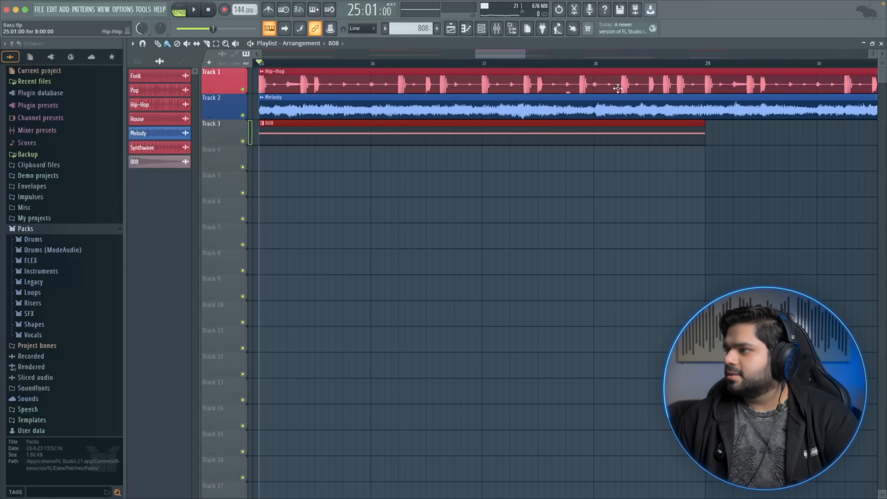
{"action": "left_click_drag", "start_coordinate": [701, 121], "coordinate": [299, 122]}
{"action": "key", "text": "space"}
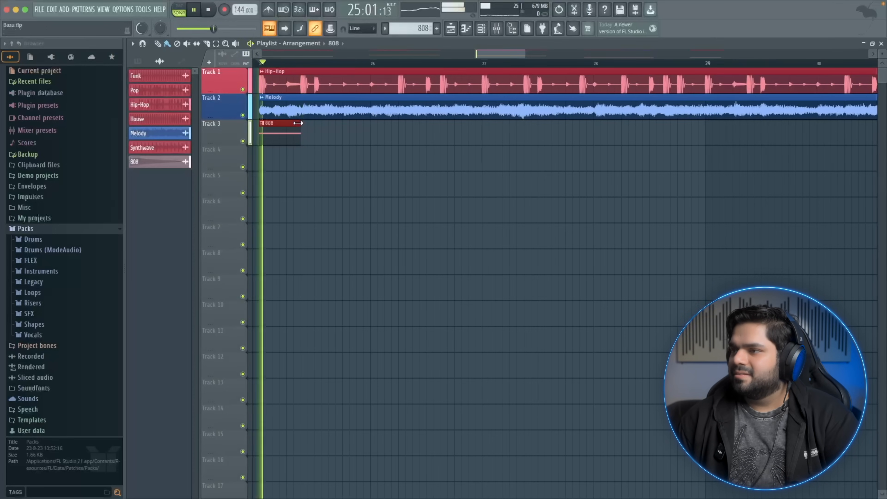
{"action": "key", "text": "space"}
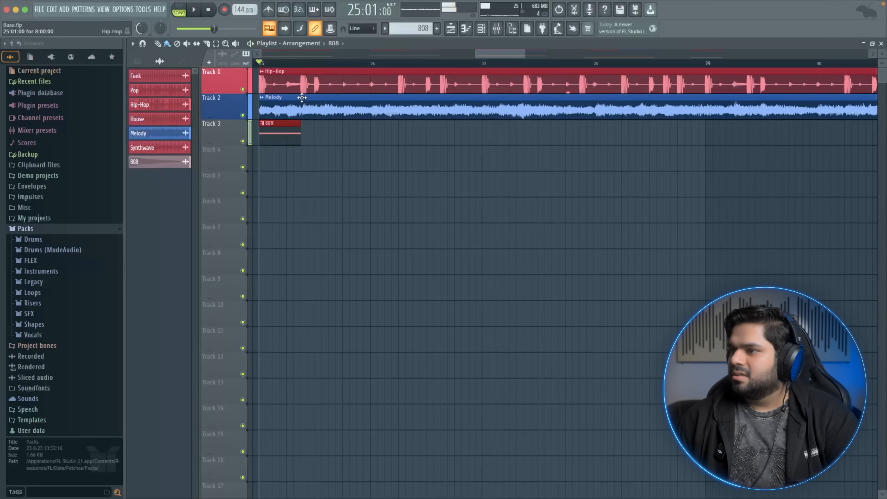
Place two more 808 clips after the first on Track 3, stretching the second one longer
{"action": "left_click", "coordinate": [307, 131]}
{"action": "key", "text": "space"}
{"action": "key", "text": "space"}
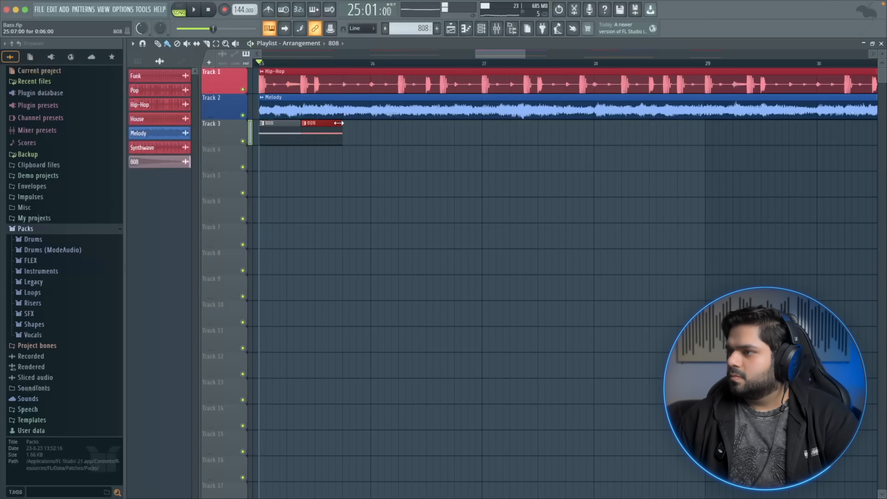
{"action": "left_click_drag", "start_coordinate": [338, 123], "coordinate": [397, 123]}
{"action": "left_click", "coordinate": [403, 126]}
{"action": "key", "text": "space"}
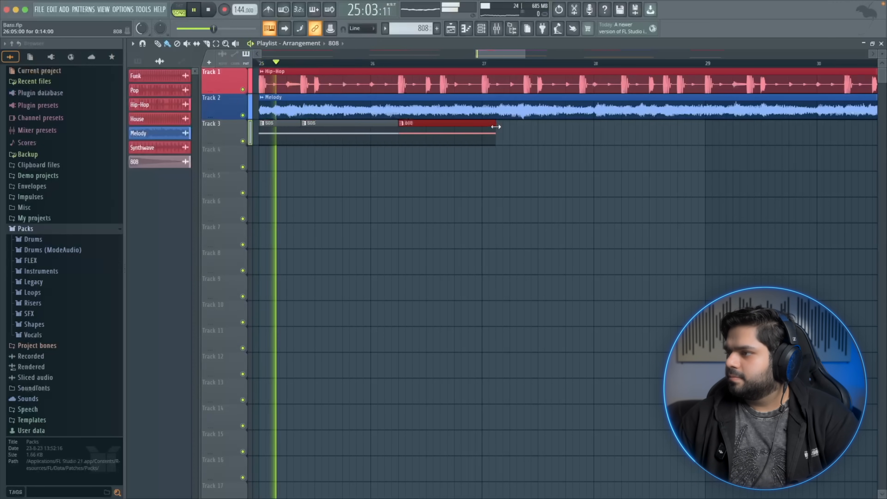
Trim the third 808 clip and add two more 808 clips along Track 3, auditioning playback
{"action": "left_click_drag", "start_coordinate": [429, 130], "coordinate": [436, 129]}
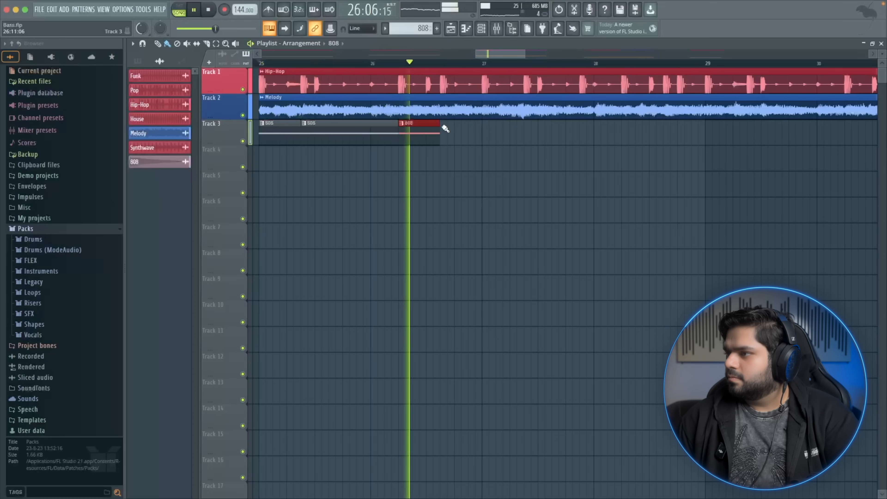
{"action": "key", "text": "space"}
{"action": "left_click", "coordinate": [445, 128]}
{"action": "key", "text": "space"}
{"action": "left_click", "coordinate": [492, 126]}
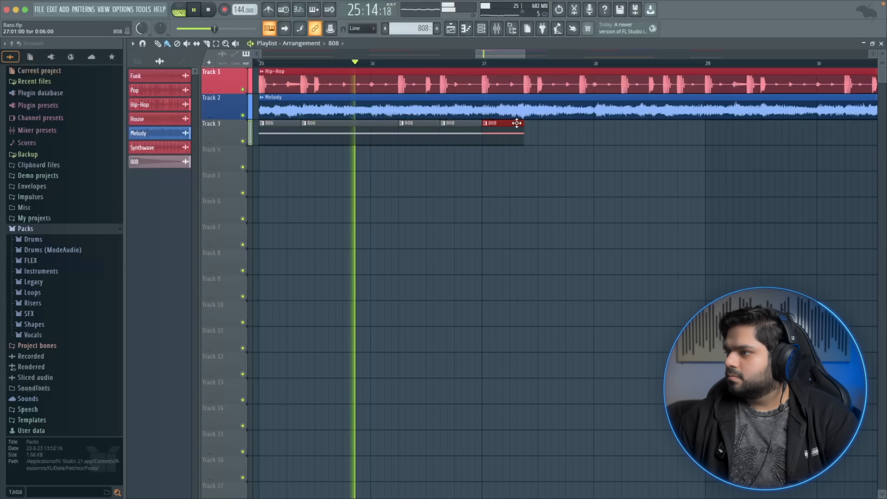
Add two more 808 clips along Track 3, lengthening the first of them slightly
{"action": "left_click", "coordinate": [533, 126]}
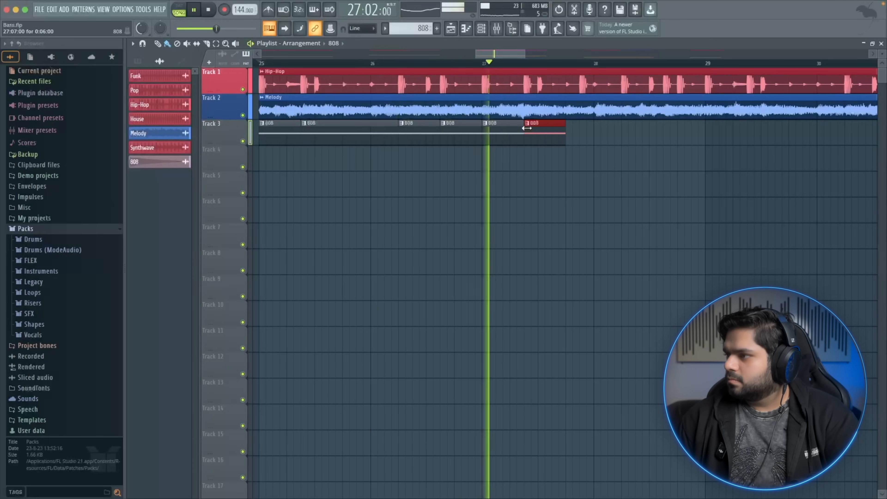
{"action": "key", "text": "space"}
{"action": "left_click_drag", "start_coordinate": [566, 123], "coordinate": [572, 122]}
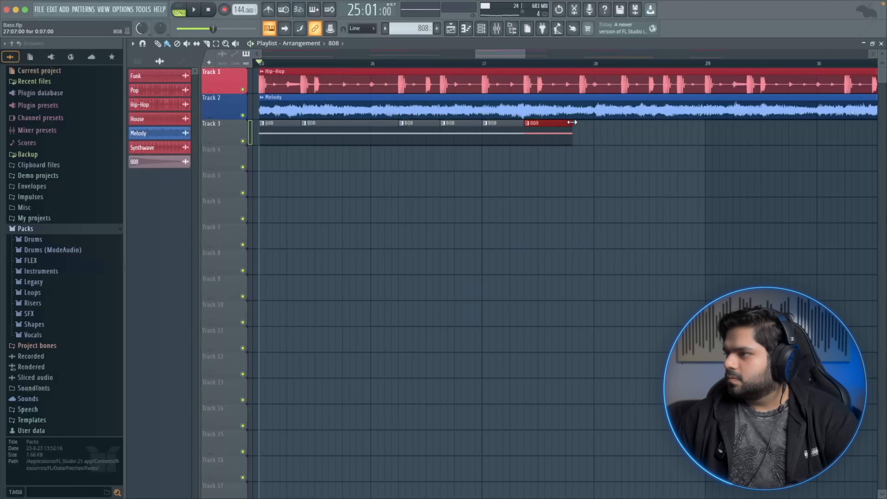
{"action": "left_click", "coordinate": [585, 125]}
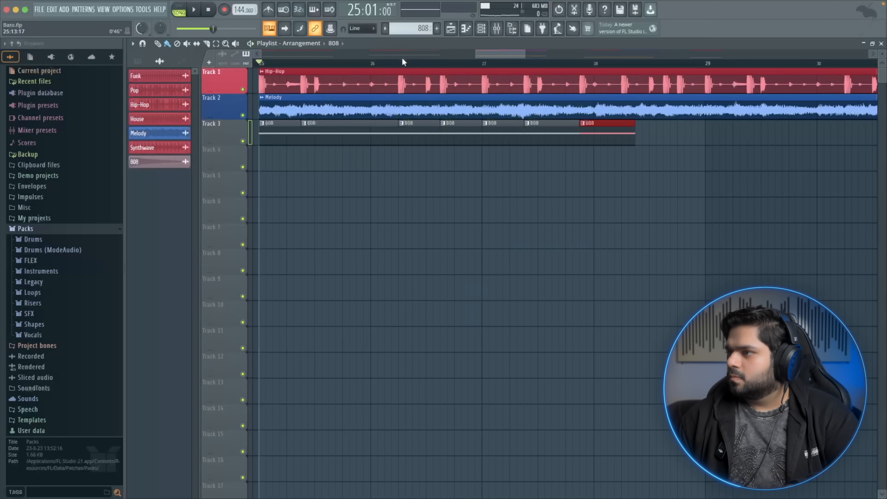
Scroll ahead in the playlist and add two short 808 clips to Track 3 near bar 28
{"action": "left_click_drag", "start_coordinate": [484, 54], "coordinate": [500, 55]}
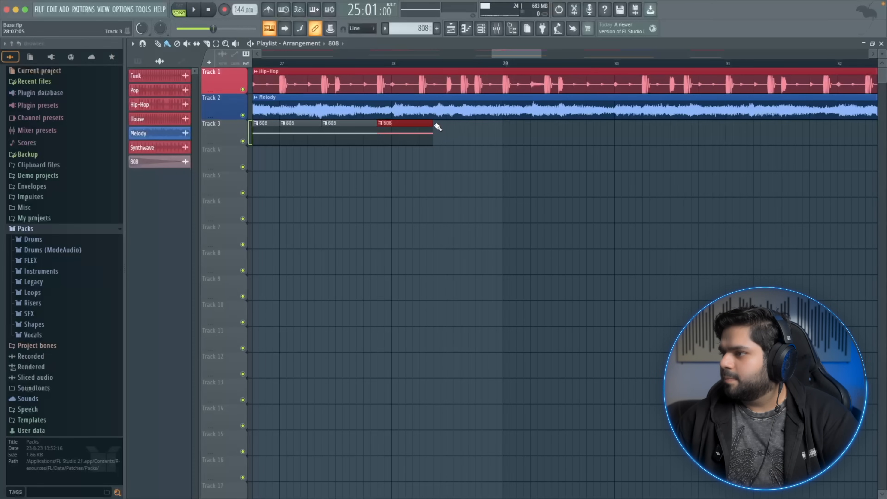
{"action": "left_click", "coordinate": [466, 128]}
{"action": "left_click_drag", "start_coordinate": [543, 123], "coordinate": [480, 124]}
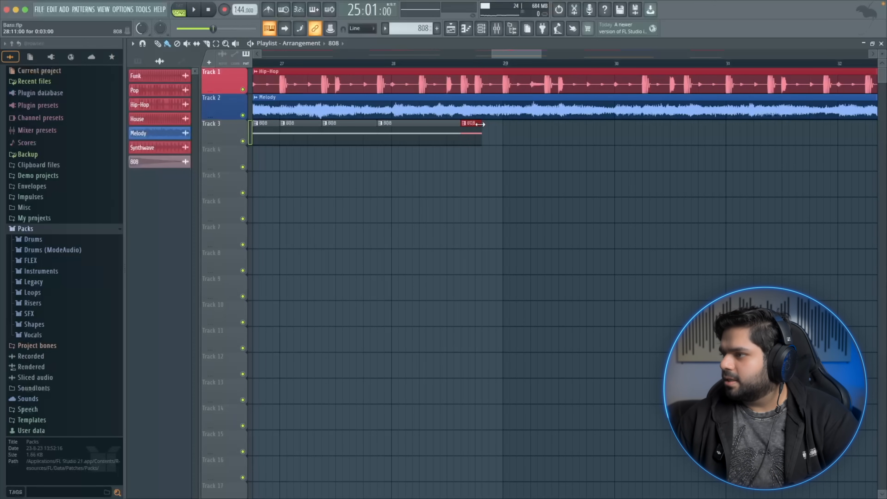
{"action": "left_click", "coordinate": [481, 127]}
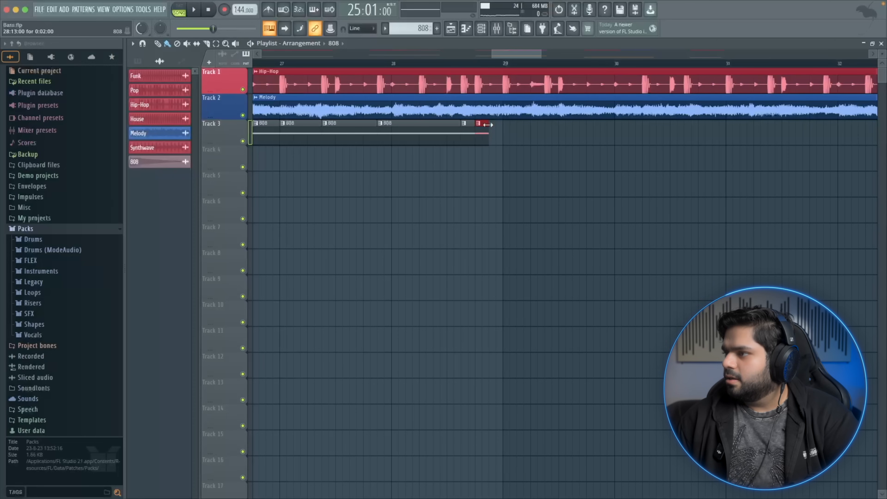
Add more 808 clips along Track 3 toward bar 31, adjusting each clip's length
{"action": "left_click", "coordinate": [508, 128]}
{"action": "left_click_drag", "start_coordinate": [529, 124], "coordinate": [544, 124]}
{"action": "left_click", "coordinate": [551, 127]}
{"action": "left_click_drag", "start_coordinate": [517, 54], "coordinate": [530, 54]}
{"action": "left_click_drag", "start_coordinate": [418, 124], "coordinate": [474, 125]}
{"action": "left_click", "coordinate": [480, 125]}
{"action": "left_click_drag", "start_coordinate": [570, 125], "coordinate": [516, 124]}
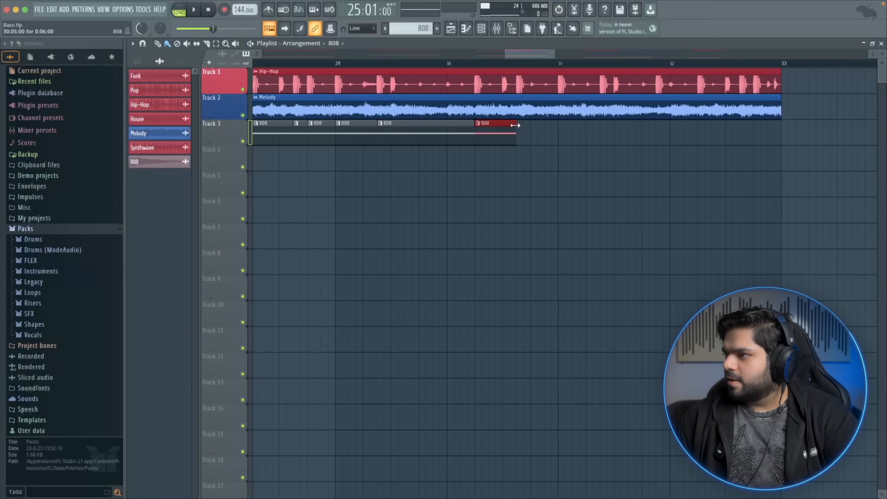
Continue placing and resizing 808 clips along Track 3 until the pattern reaches bar 33
{"action": "left_click", "coordinate": [521, 130]}
{"action": "left_click", "coordinate": [562, 133]}
{"action": "left_click", "coordinate": [611, 129]}
{"action": "left_click_drag", "start_coordinate": [631, 125], "coordinate": [624, 124]}
{"action": "left_click_drag", "start_coordinate": [641, 125], "coordinate": [655, 125]}
{"action": "left_click", "coordinate": [662, 126]}
{"action": "left_click_drag", "start_coordinate": [709, 125], "coordinate": [698, 126]}
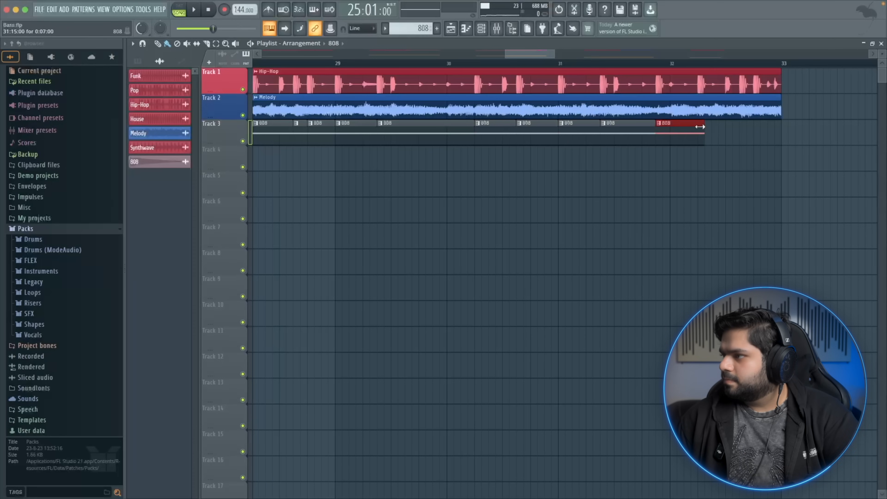
{"action": "left_click", "coordinate": [703, 128]}
{"action": "left_click", "coordinate": [745, 126]}
{"action": "mouse_move", "coordinate": [779, 126]}
{"action": "left_mouse_down"}
{"action": "mouse_move", "coordinate": [751, 127]}
{"action": "mouse_move", "coordinate": [779, 124]}
{"action": "left_mouse_up"}
{"action": "left_click", "coordinate": [757, 126]}
Select all the 808 clips on Track 3 and consolidate them into a single pattern clip
{"action": "left_click_drag", "start_coordinate": [554, 54], "coordinate": [595, 53]}
{"action": "left_click_drag", "start_coordinate": [543, 53], "coordinate": [516, 54]}
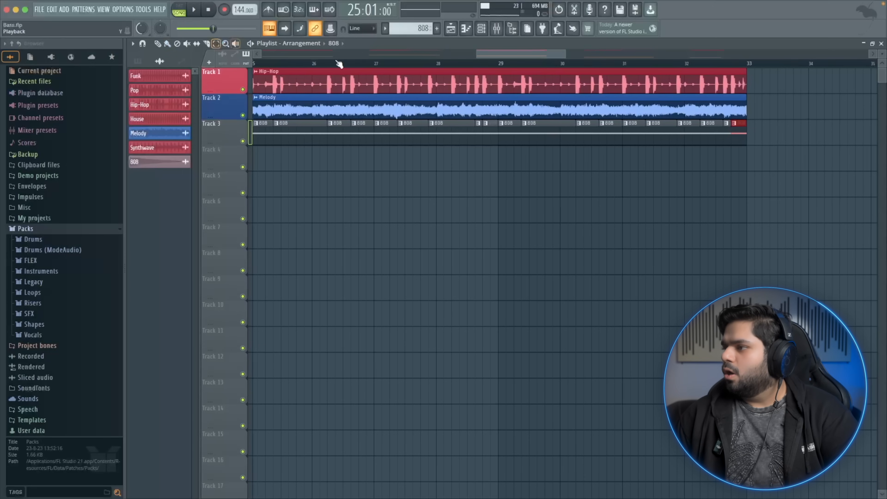
{"action": "left_click_drag", "start_coordinate": [748, 132], "coordinate": [335, 143]}
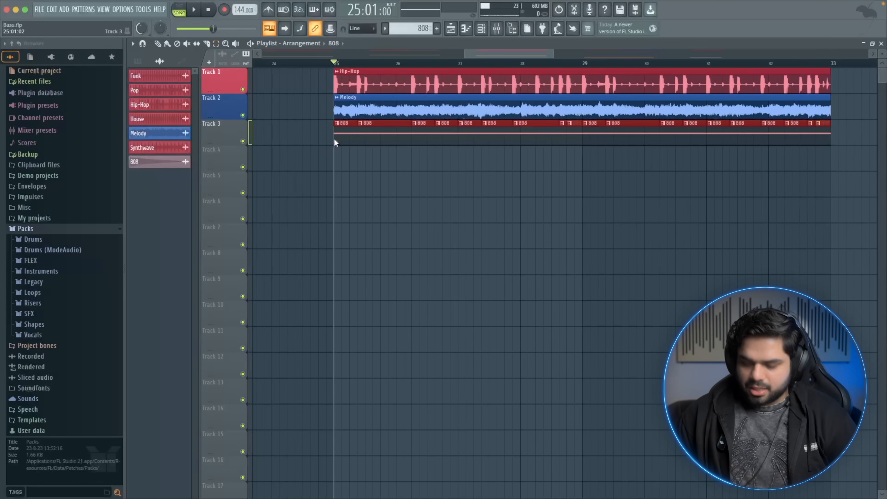
{"action": "key", "text": "super+g"}
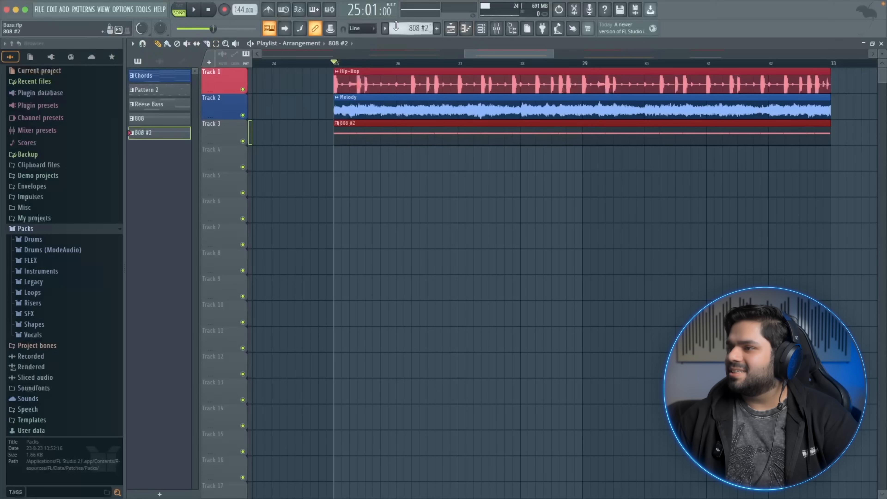
Open the consolidated 808 #2 pattern in the piano roll, delete the notes between late bar 1 and early bar 2, and audition it
{"action": "left_click", "coordinate": [386, 28]}
{"action": "left_click", "coordinate": [350, 133]}
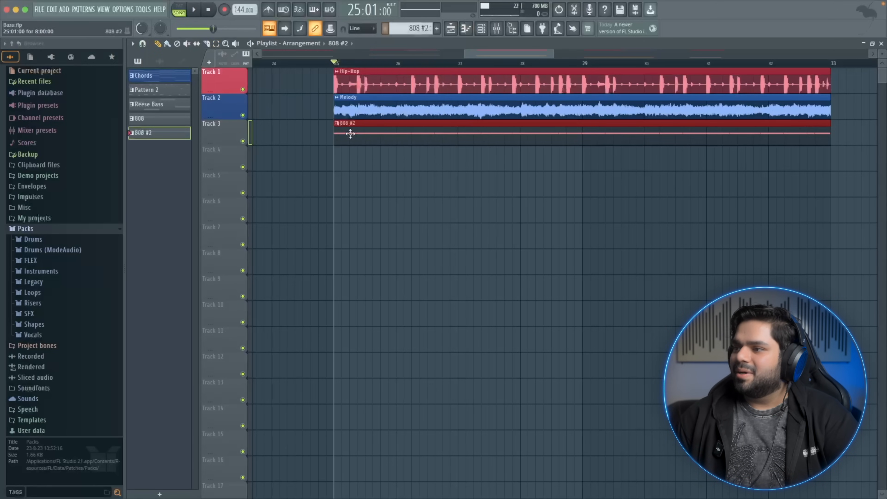
{"action": "double_click", "coordinate": [369, 125]}
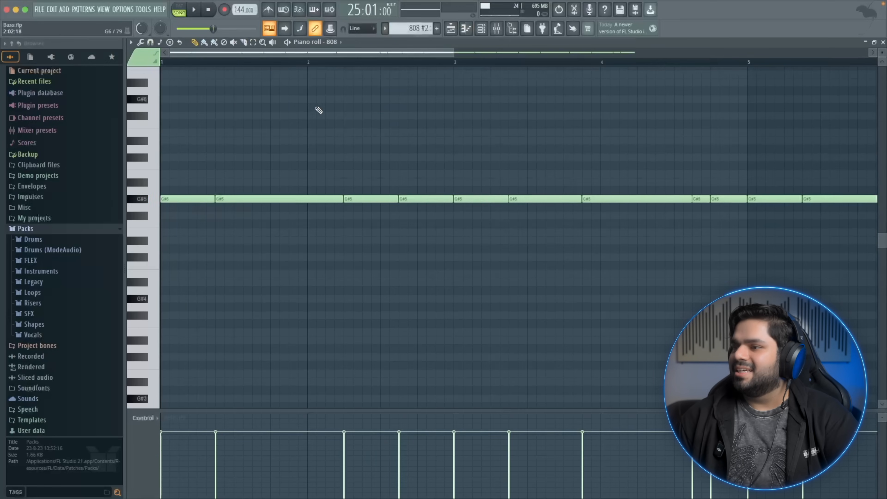
{"action": "key", "text": "space"}
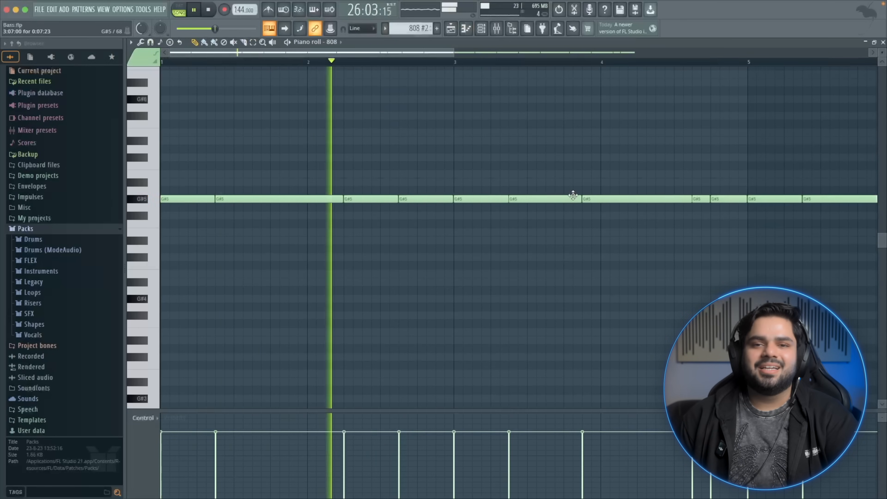
{"action": "key", "text": "space"}
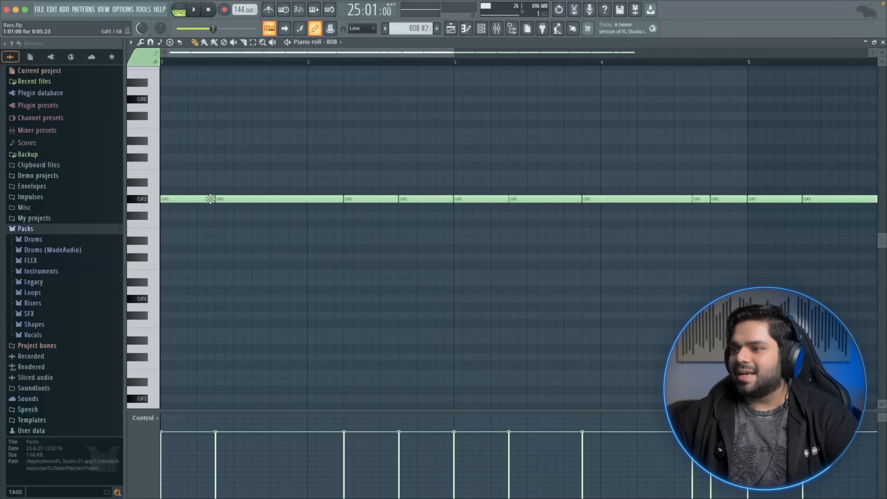
{"action": "key", "text": "space"}
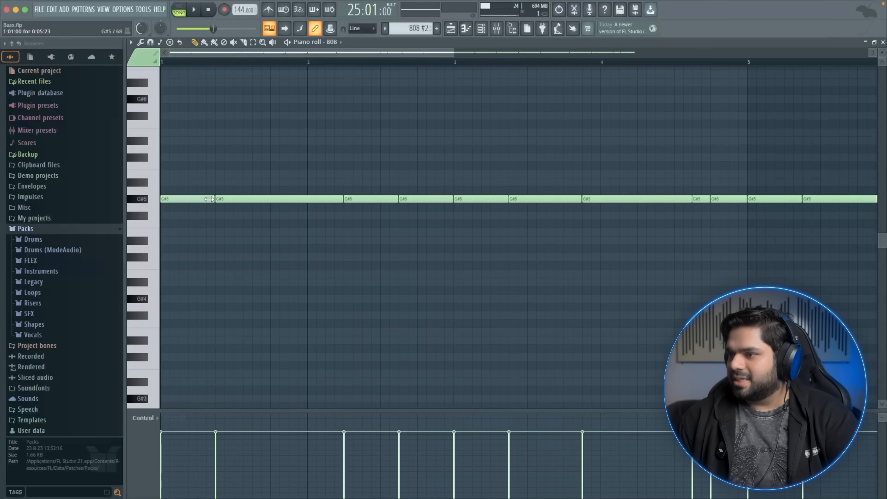
{"action": "left_click_drag", "start_coordinate": [343, 200], "coordinate": [234, 200]}
{"action": "key", "text": "space"}
{"action": "key", "text": "space"}
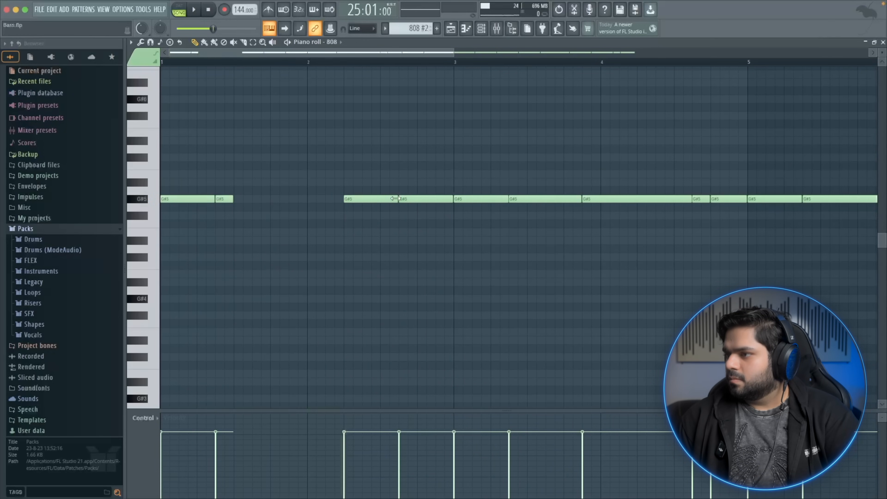
{"action": "left_click", "coordinate": [882, 43]}
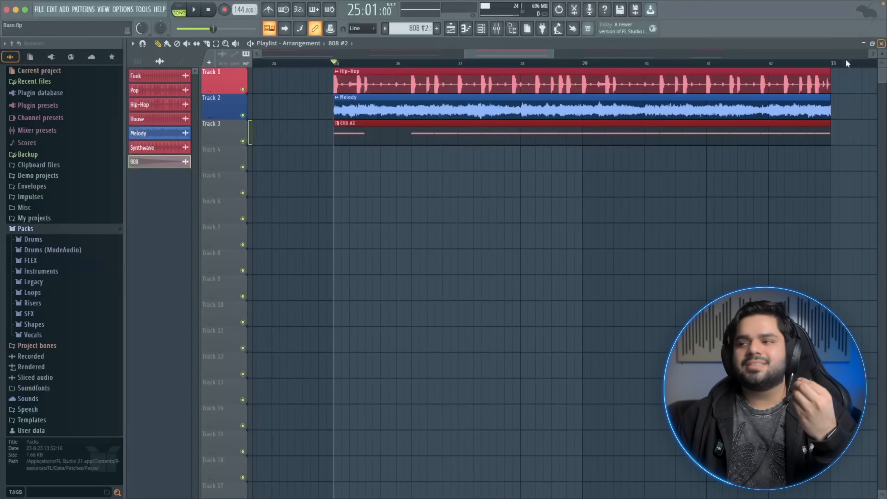
Open the 808 channel's notes from the channel rack and audition playback
{"action": "left_click", "coordinate": [481, 28]}
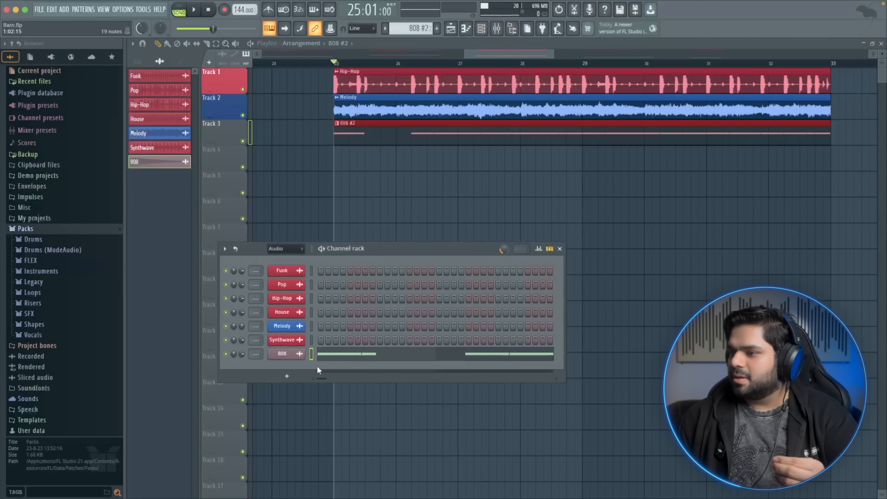
{"action": "right_click", "coordinate": [290, 354]}
{"action": "left_click", "coordinate": [332, 412]}
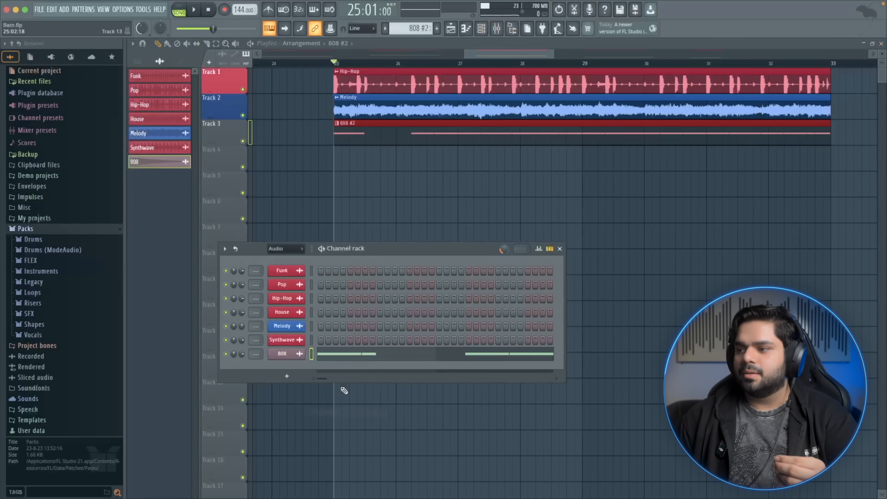
{"action": "left_click", "coordinate": [357, 360]}
{"action": "key", "text": "space"}
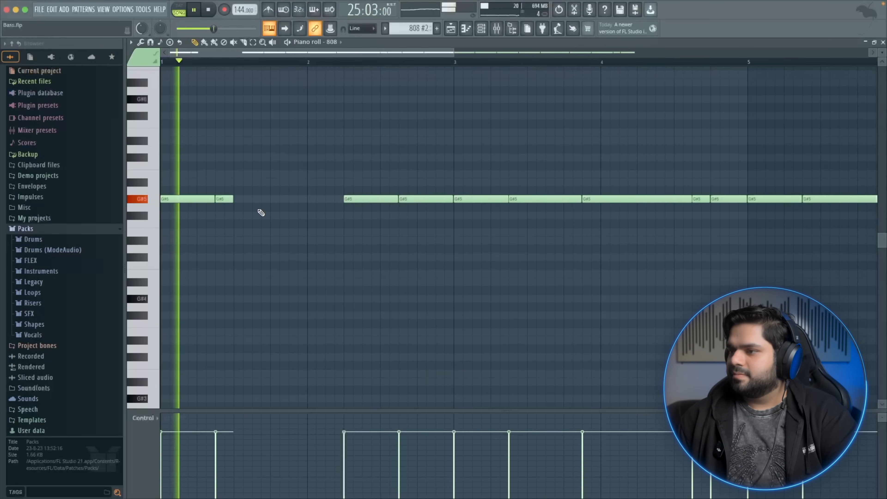
{"action": "key", "text": "space"}
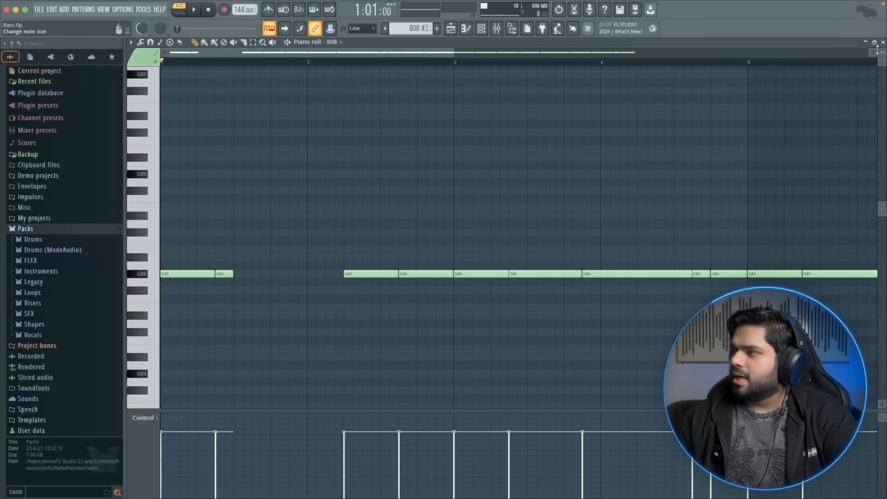
{"action": "left_click", "coordinate": [882, 42]}
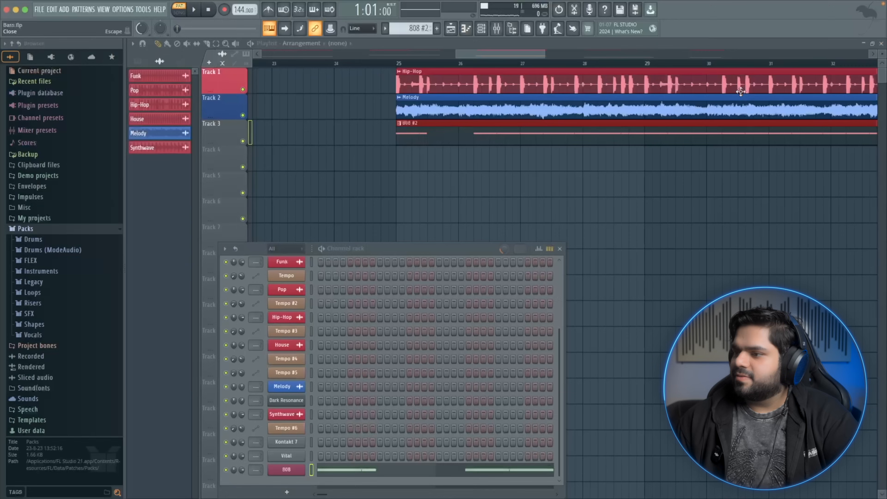
Open the 808 sampler's volume envelope and set the hold time to 100%
{"action": "left_click", "coordinate": [286, 470]}
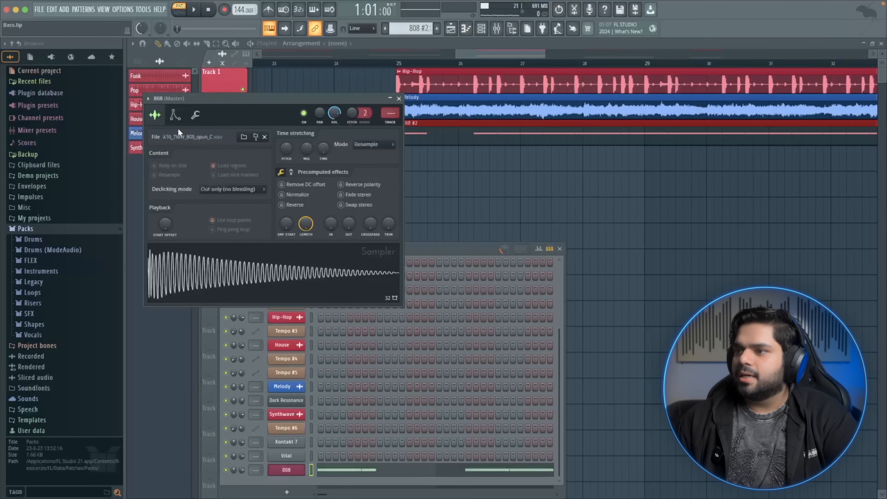
{"action": "left_click", "coordinate": [175, 115]}
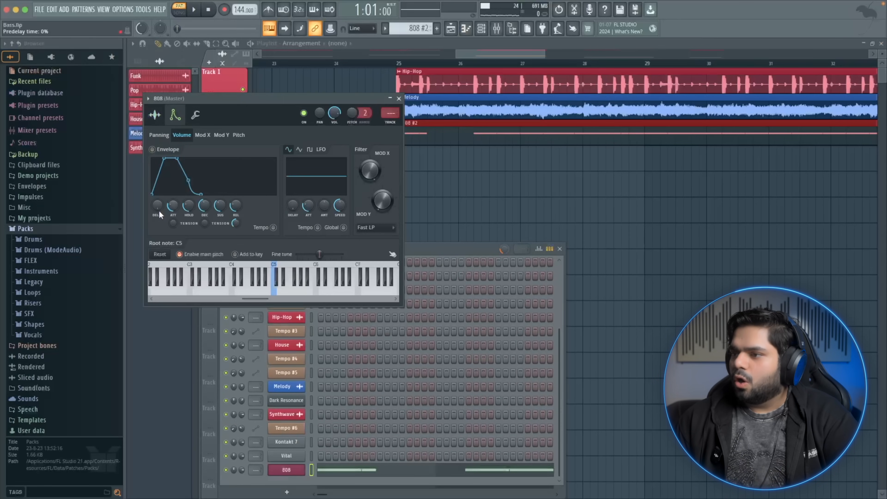
{"action": "left_click_drag", "start_coordinate": [173, 205], "coordinate": [173, 223]}
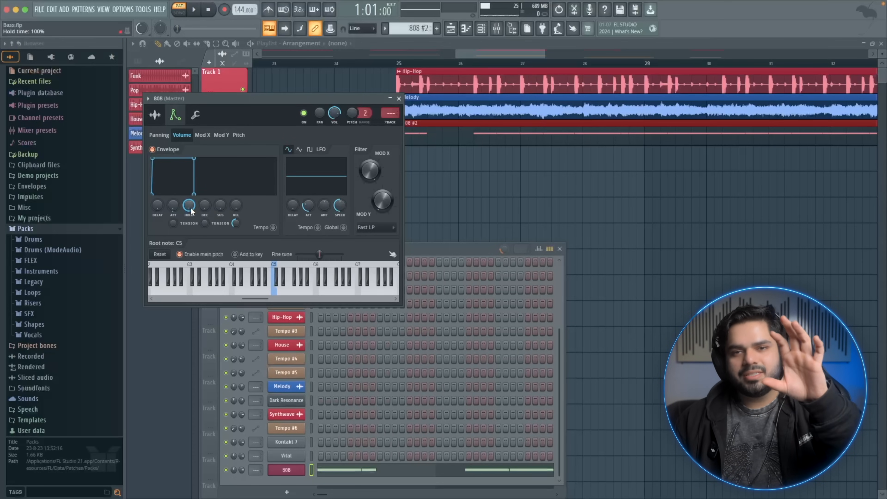
Open the 808 pattern in the piano roll and audition its playback several times
{"action": "left_click", "coordinate": [367, 474]}
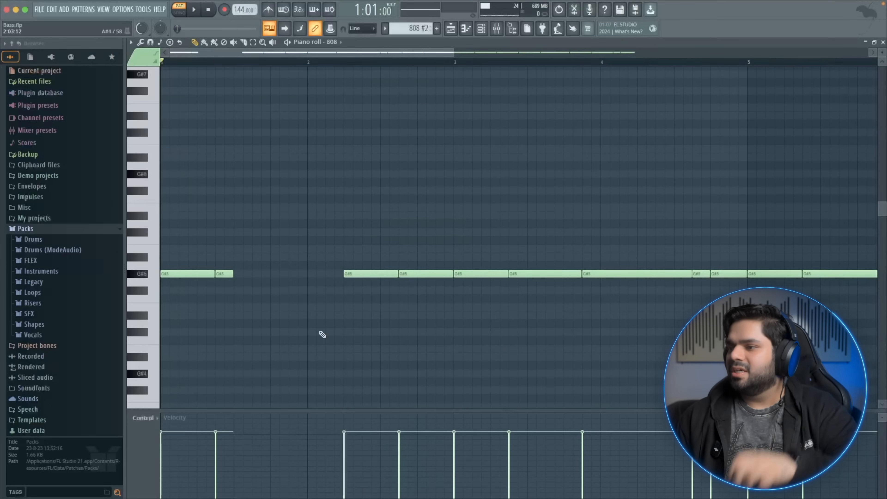
{"action": "key", "text": "space"}
{"action": "key", "text": "space"}
{"action": "key", "text": "space"}
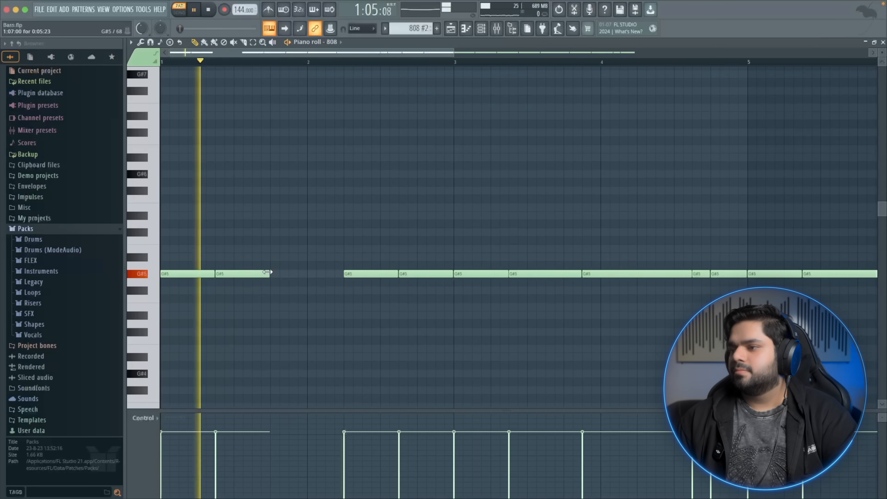
{"action": "key", "text": "space"}
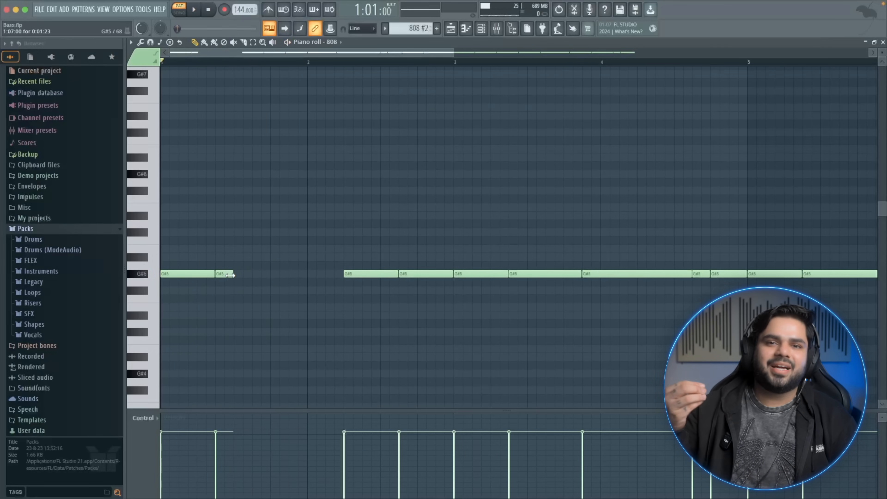
{"action": "key", "text": "space"}
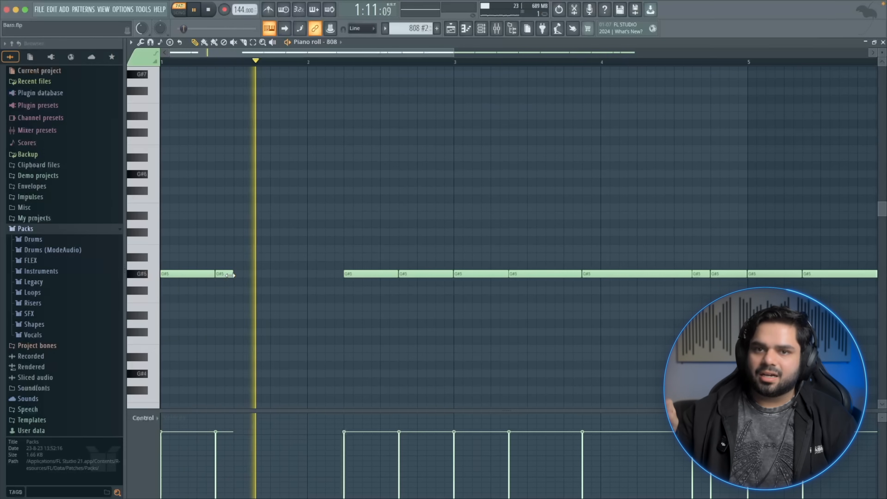
{"action": "key", "text": "space"}
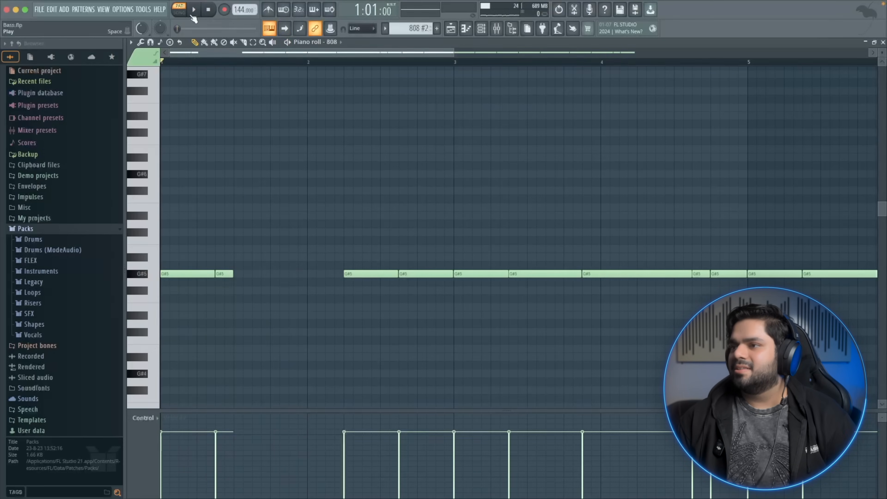
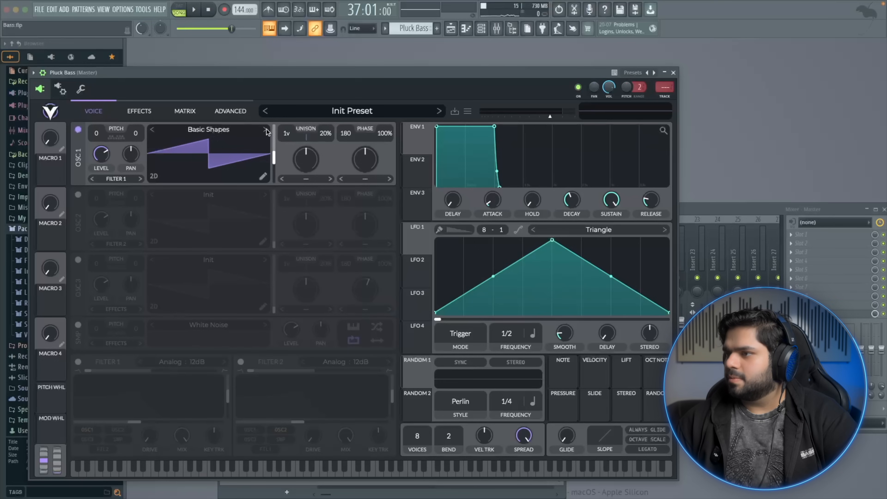
Change oscillator 1's wave frame to a sine shape and transpose it down to -12 semitones
{"action": "mouse_move", "coordinate": [274, 156]}
{"action": "left_mouse_down"}
{"action": "mouse_move", "coordinate": [275, 122]}
{"action": "mouse_move", "coordinate": [272, 168]}
{"action": "left_mouse_up"}
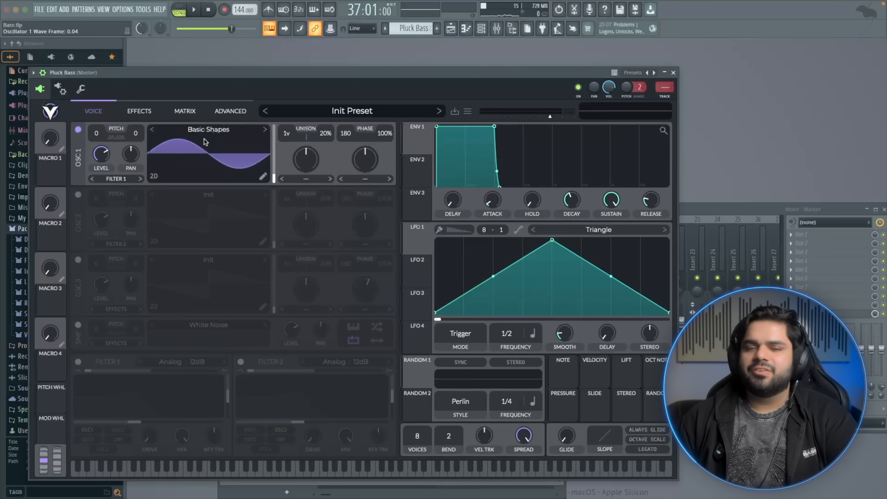
{"action": "left_click_drag", "start_coordinate": [96, 134], "coordinate": [93, 199]}
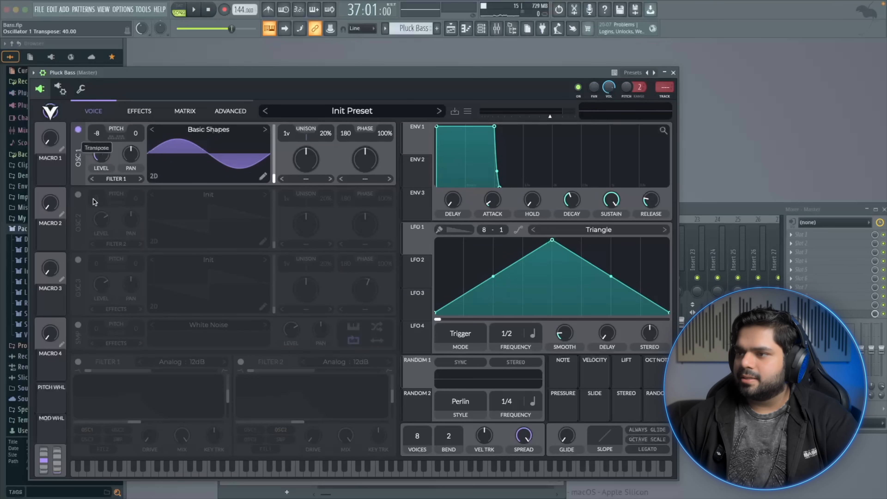
Enable oscillator 2, load the Basic Shapes wavetable from the browser, and transpose it up to 12 semitones
{"action": "left_click", "coordinate": [78, 195]}
{"action": "left_click", "coordinate": [264, 196]}
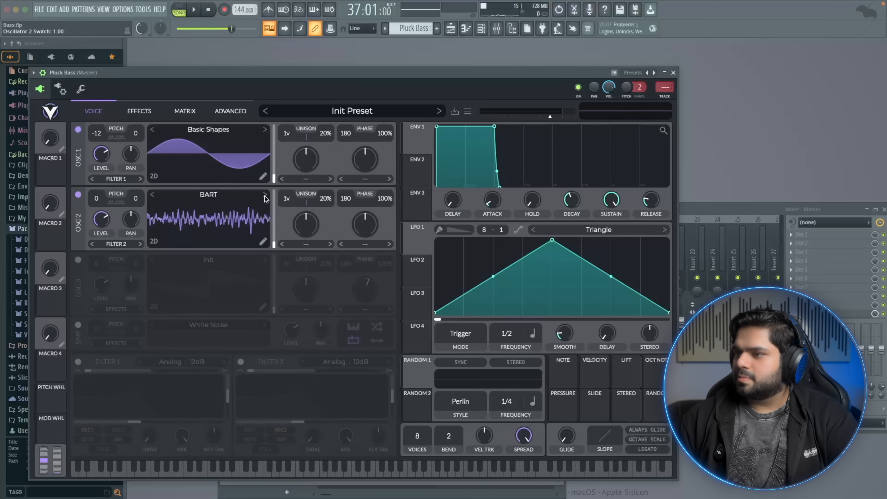
{"action": "left_click", "coordinate": [265, 196]}
{"action": "left_click", "coordinate": [235, 196]}
{"action": "left_click", "coordinate": [449, 323]}
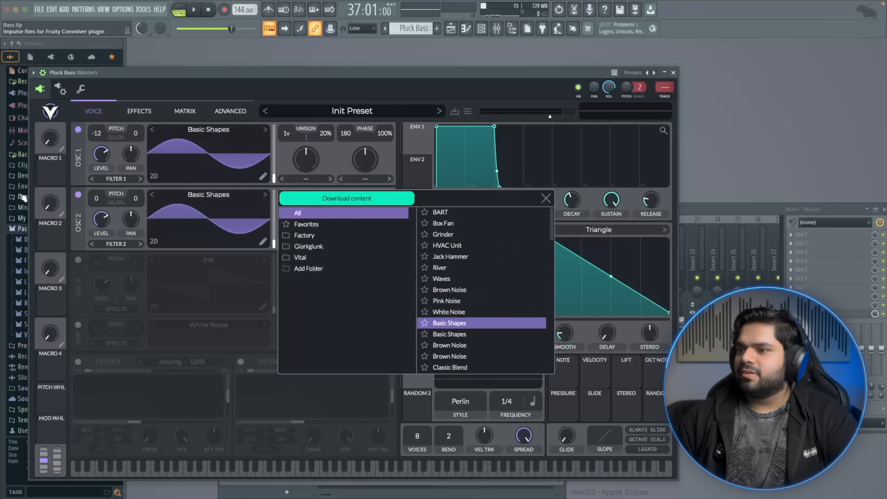
{"action": "left_click_drag", "start_coordinate": [98, 196], "coordinate": [108, 157]}
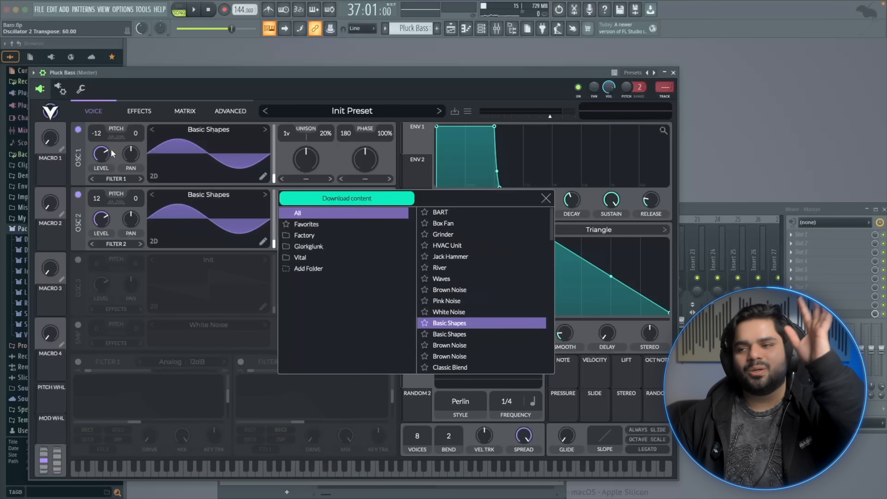
{"action": "left_click", "coordinate": [546, 198]}
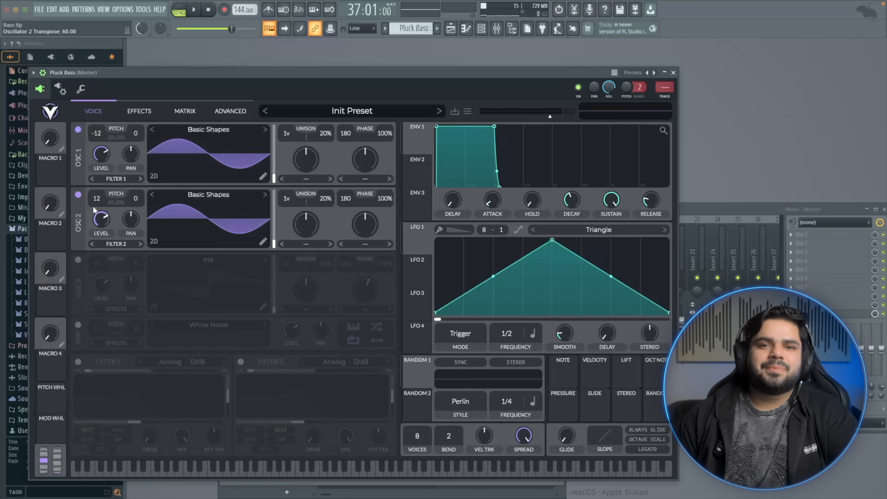
Set oscillator 2's level to 0 and give oscillator 1 an FM <- Osc 2 distortion with amount 0
{"action": "left_click_drag", "start_coordinate": [101, 215], "coordinate": [100, 219]}
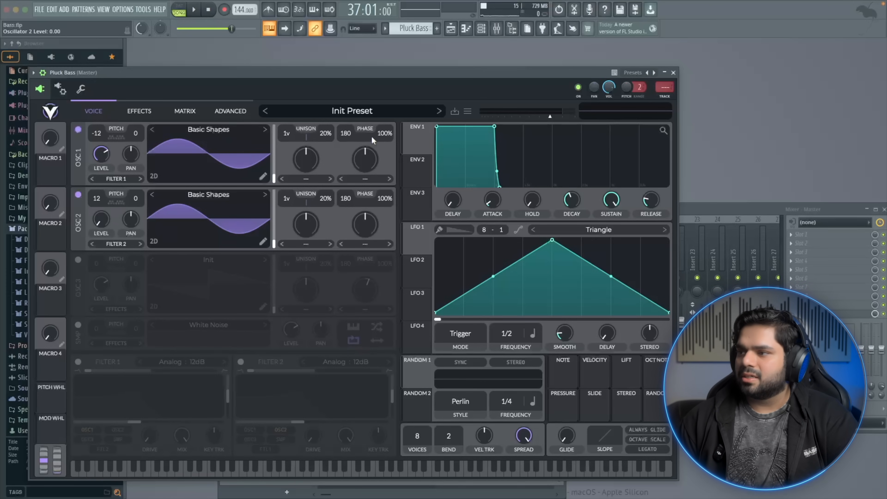
{"action": "left_click", "coordinate": [379, 180]}
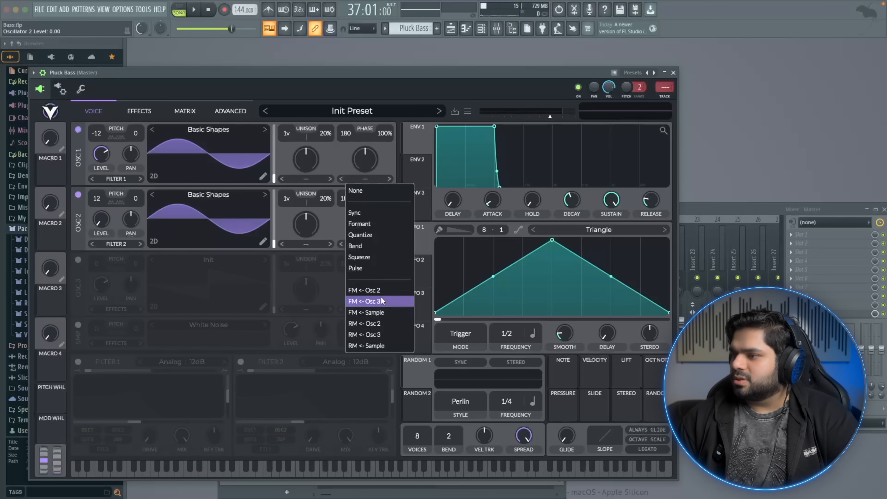
{"action": "left_click", "coordinate": [374, 290]}
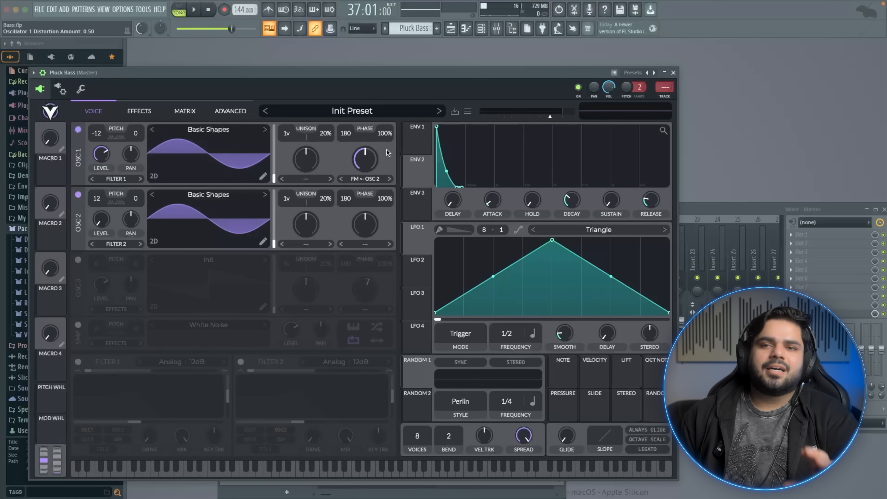
{"action": "left_click_drag", "start_coordinate": [365, 158], "coordinate": [362, 161]}
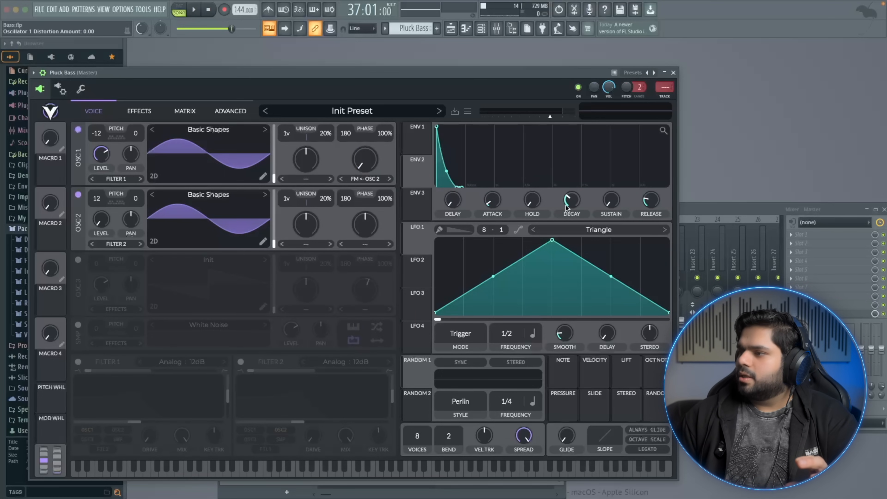
Assign ENV 2 to oscillator 1's distortion amount, set the modulation depth to about 0.61, and audition
{"action": "left_click_drag", "start_coordinate": [412, 173], "coordinate": [360, 160]}
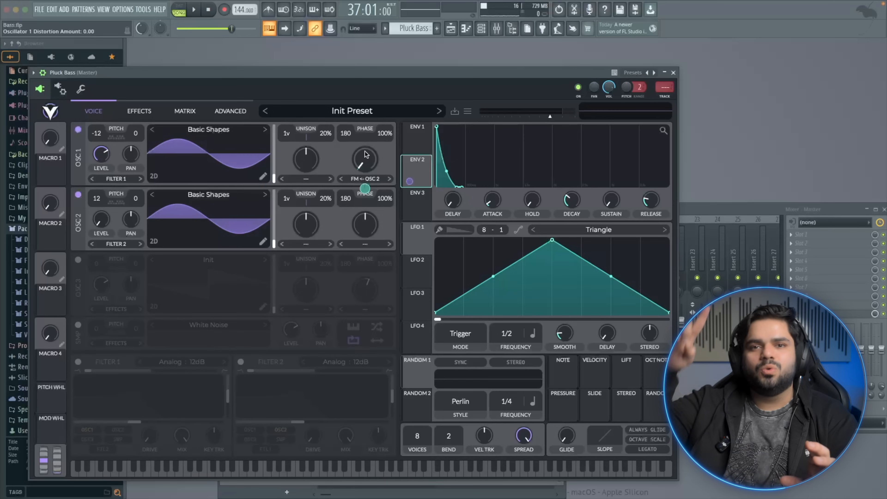
{"action": "left_click", "coordinate": [322, 472]}
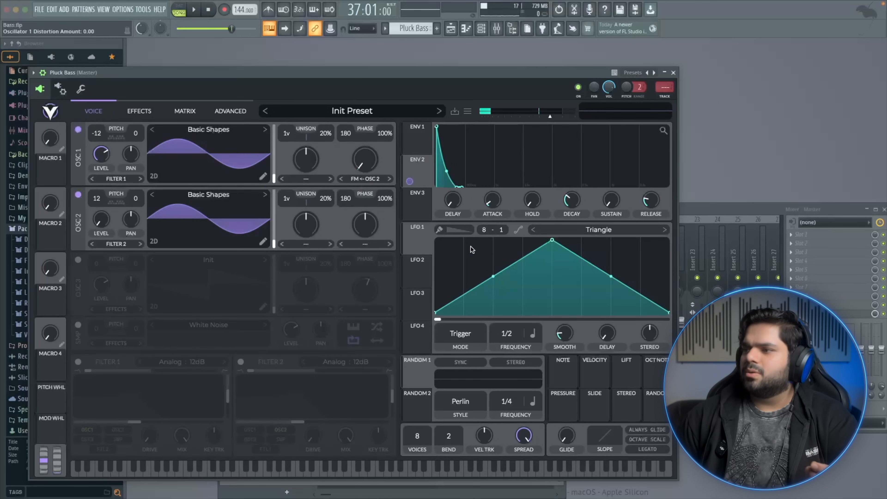
{"action": "left_click_drag", "start_coordinate": [412, 182], "coordinate": [364, 186]}
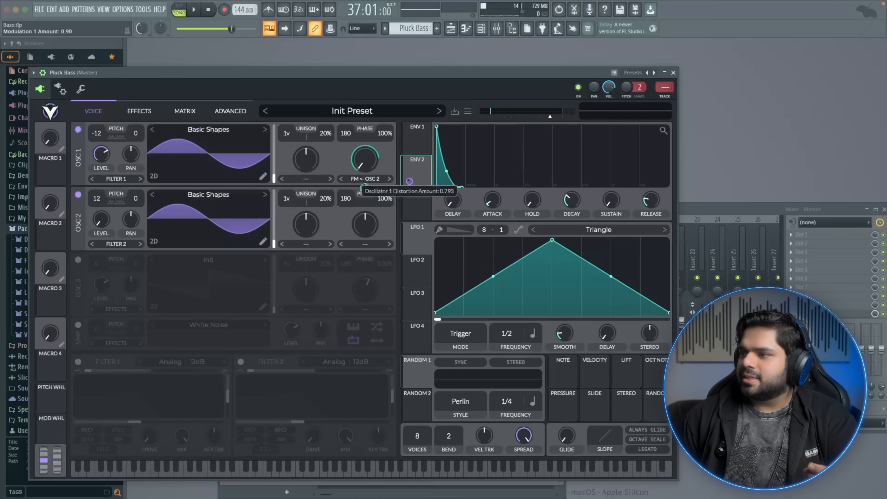
{"action": "left_click_drag", "start_coordinate": [364, 187], "coordinate": [364, 189]}
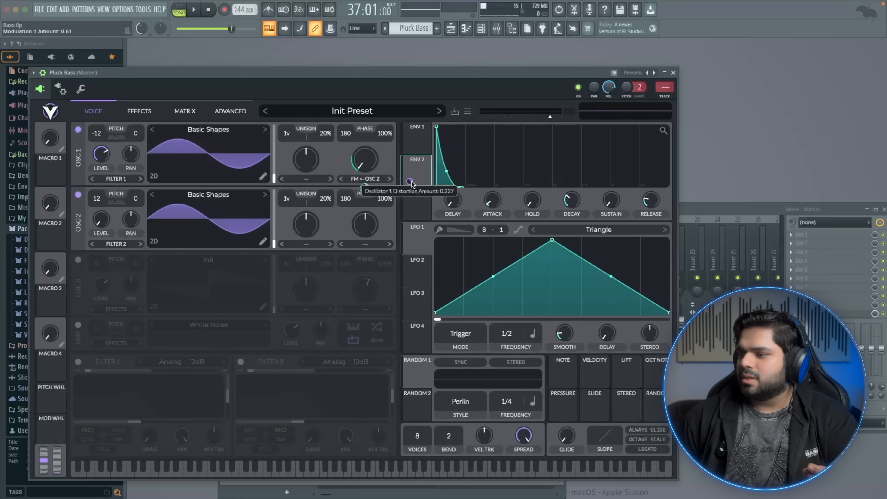
{"action": "left_click", "coordinate": [325, 473]}
{"action": "left_click", "coordinate": [313, 474]}
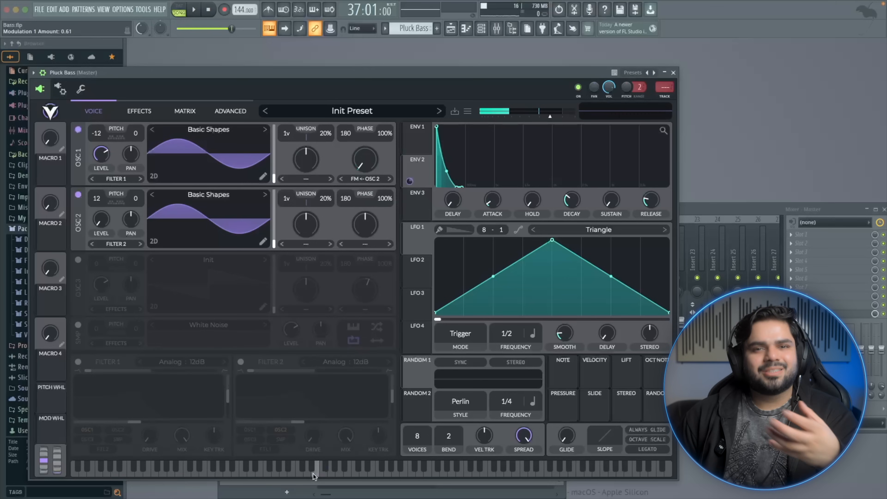
Enable the sample oscillator, load the BART sample, set its level to about 0.20, and audition
{"action": "left_click", "coordinate": [420, 173]}
{"action": "left_click", "coordinate": [77, 325]}
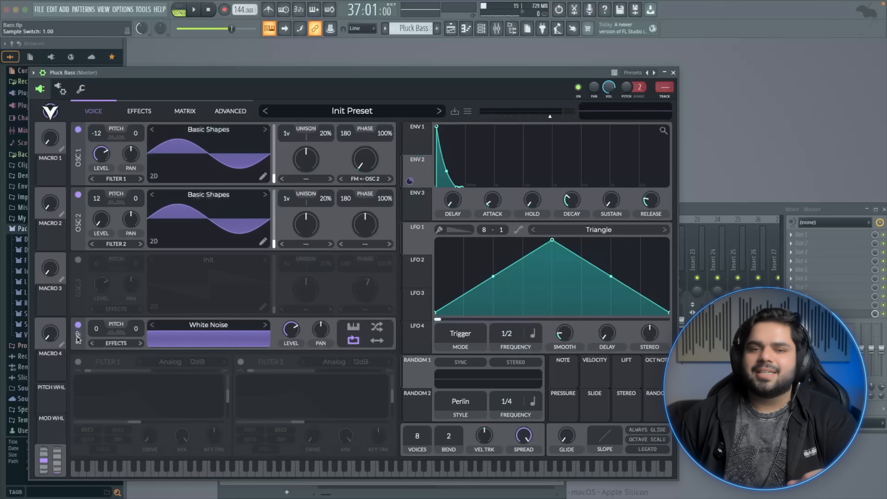
{"action": "left_click", "coordinate": [264, 325]}
{"action": "left_click", "coordinate": [272, 473]}
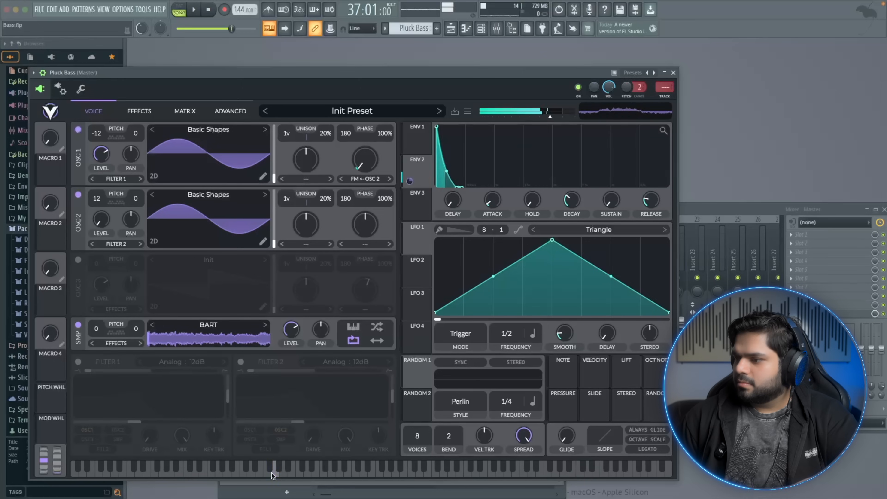
{"action": "left_click_drag", "start_coordinate": [291, 329], "coordinate": [283, 362]}
{"action": "left_click", "coordinate": [266, 472]}
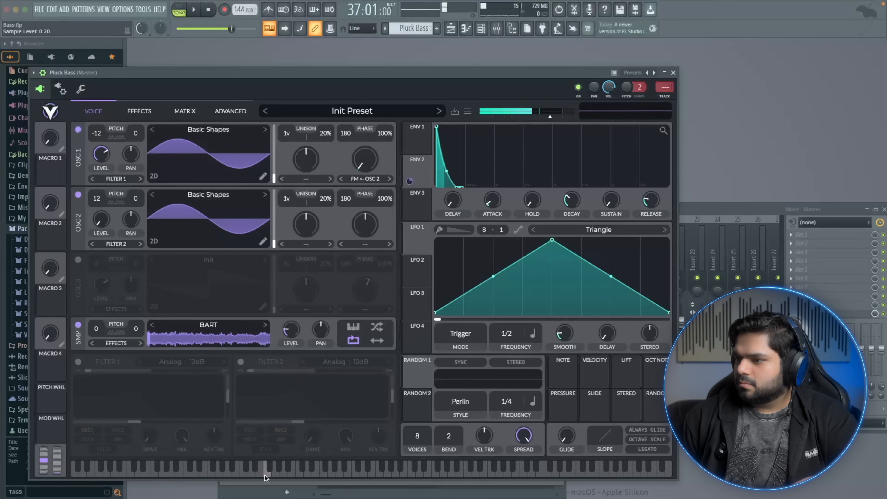
Switch the sample to Box Fan, modulate its level with ENV 2 at about 0.54, and audition
{"action": "left_click", "coordinate": [266, 324]}
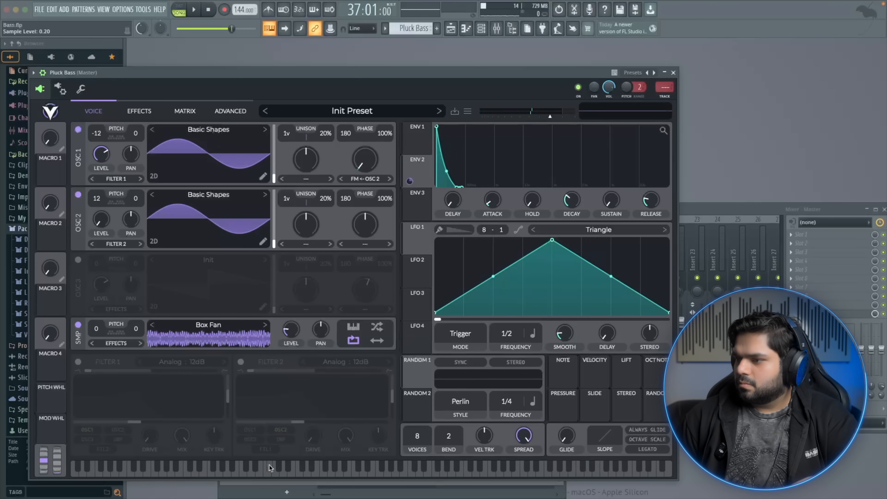
{"action": "left_click", "coordinate": [270, 467]}
{"action": "left_click", "coordinate": [269, 467]}
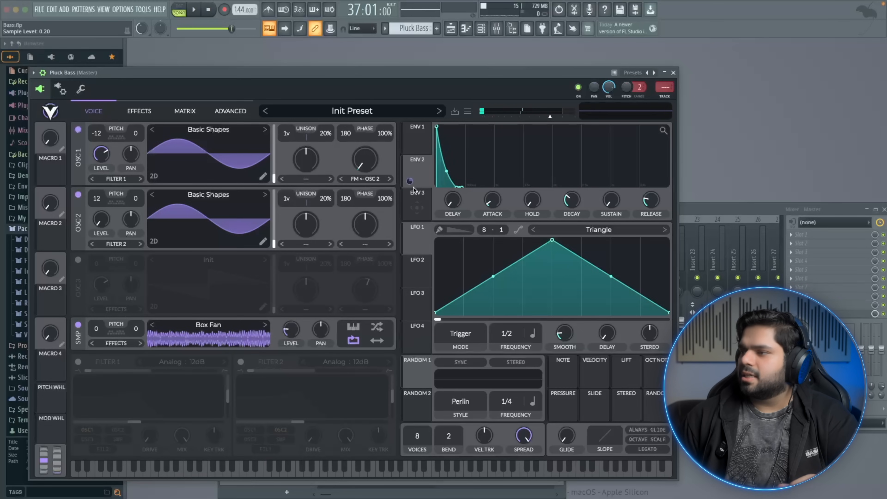
{"action": "left_click_drag", "start_coordinate": [409, 180], "coordinate": [286, 330]}
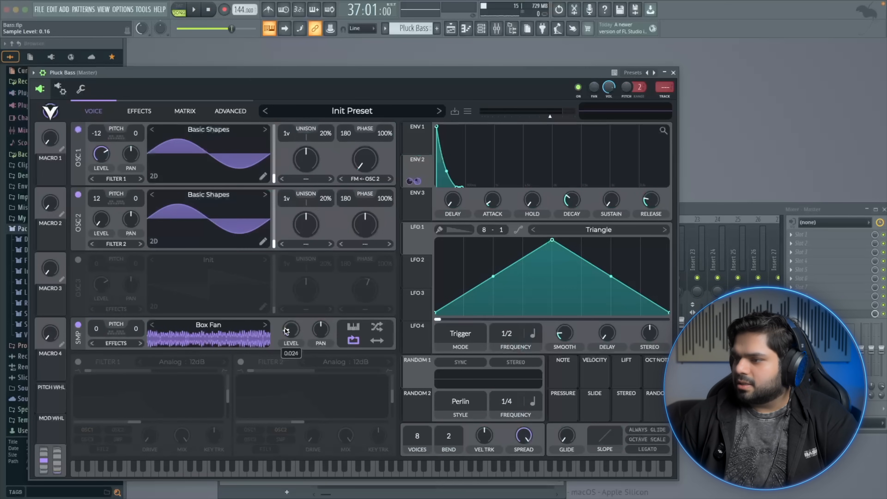
{"action": "mouse_move", "coordinate": [417, 181]}
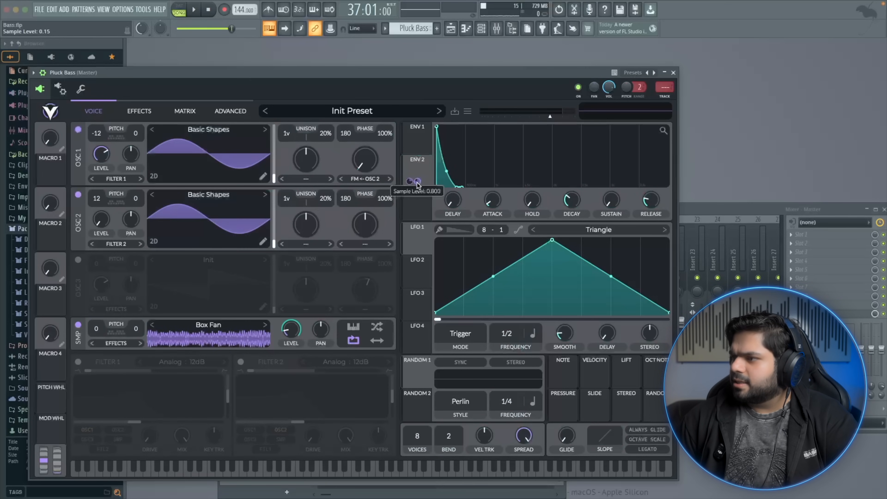
{"action": "left_click_drag", "start_coordinate": [417, 181], "coordinate": [418, 183]}
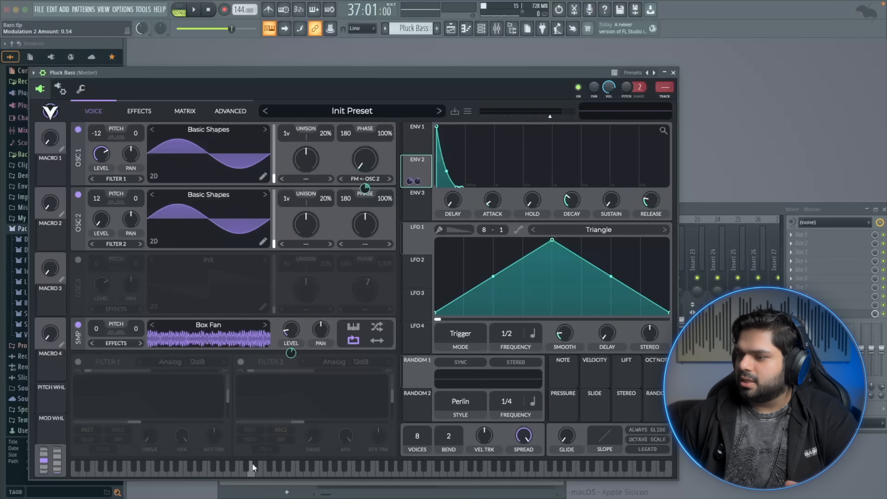
{"action": "left_click", "coordinate": [261, 469]}
{"action": "left_click", "coordinate": [261, 469]}
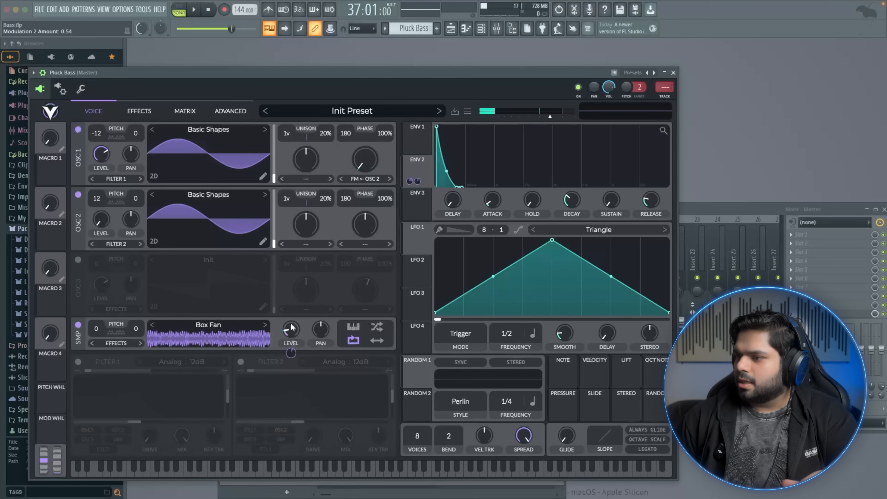
{"action": "left_click", "coordinate": [258, 469]}
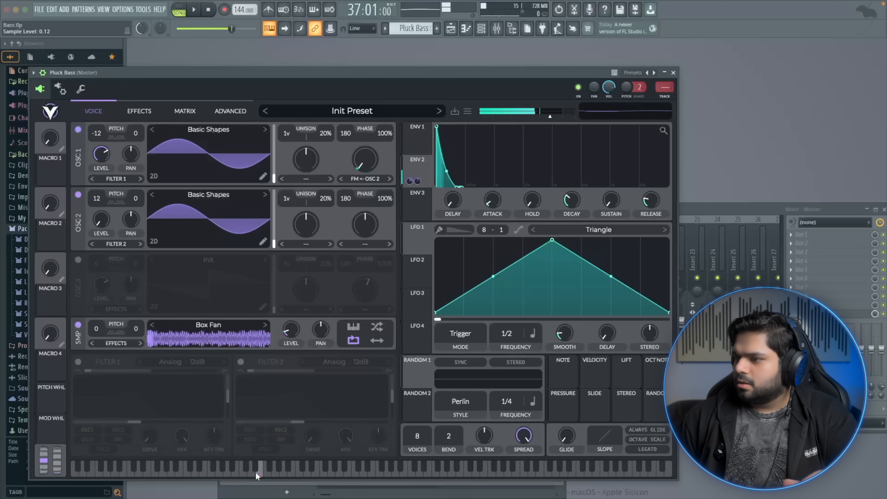
{"action": "left_click", "coordinate": [274, 471]}
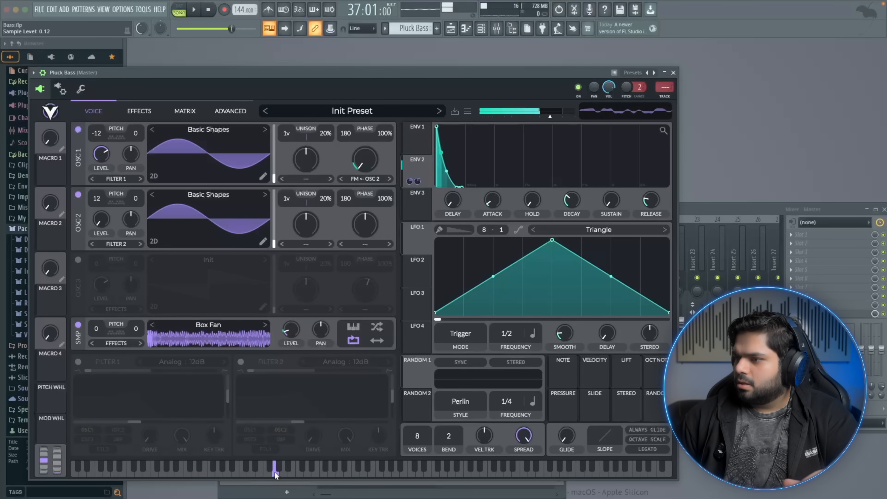
Try a Chorus effect at 0.15 mix on the effects page and audition it before disabling it
{"action": "left_click", "coordinate": [141, 111]}
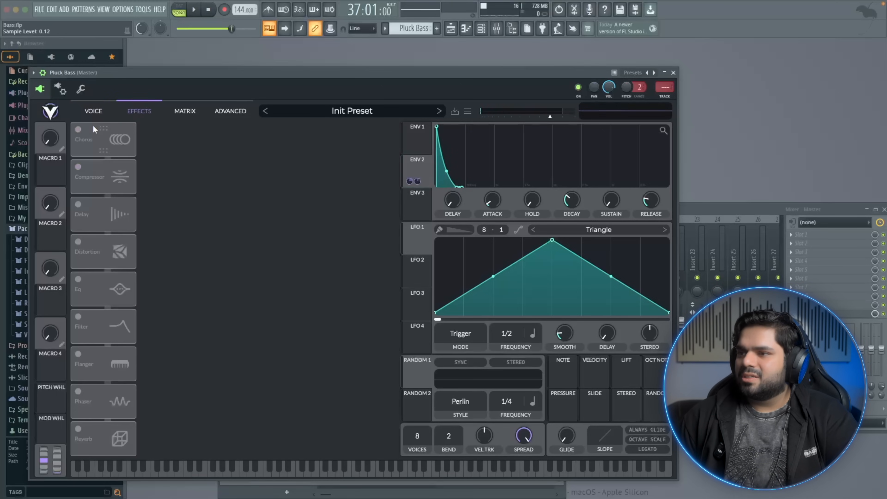
{"action": "left_click", "coordinate": [78, 129]}
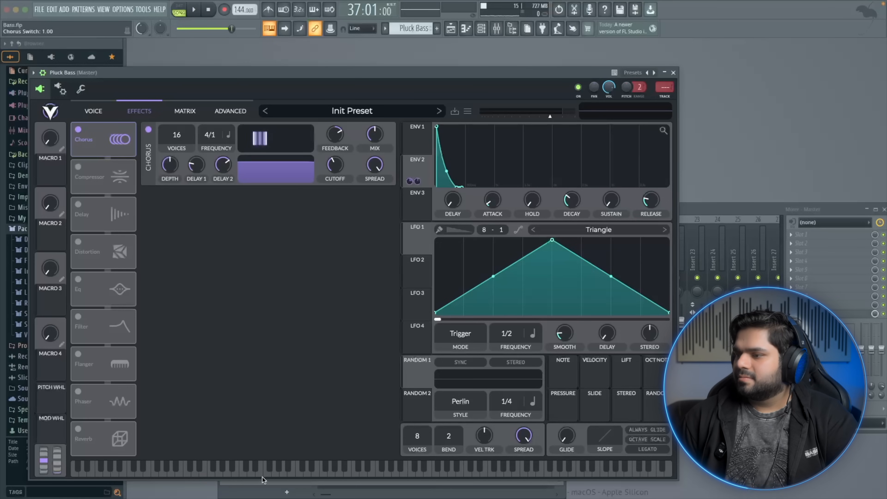
{"action": "left_click", "coordinate": [262, 475]}
{"action": "left_click_drag", "start_coordinate": [376, 136], "coordinate": [363, 168]}
{"action": "left_click", "coordinate": [221, 470]}
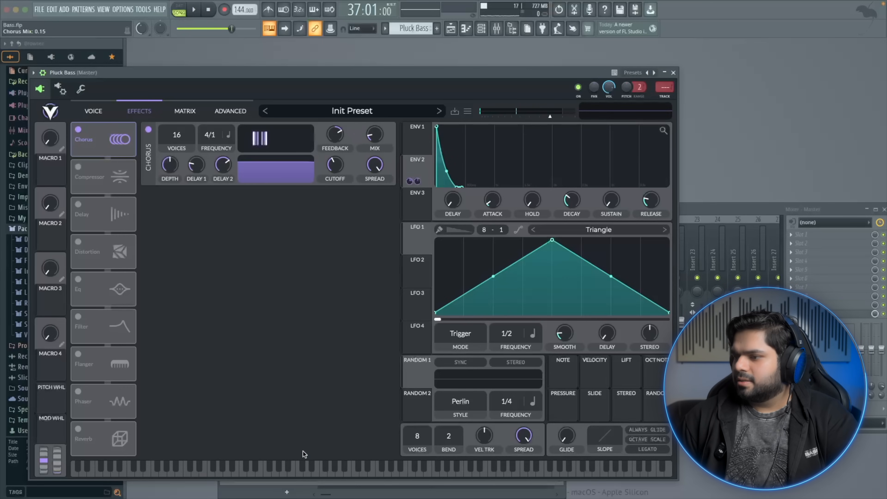
{"action": "left_click", "coordinate": [270, 475]}
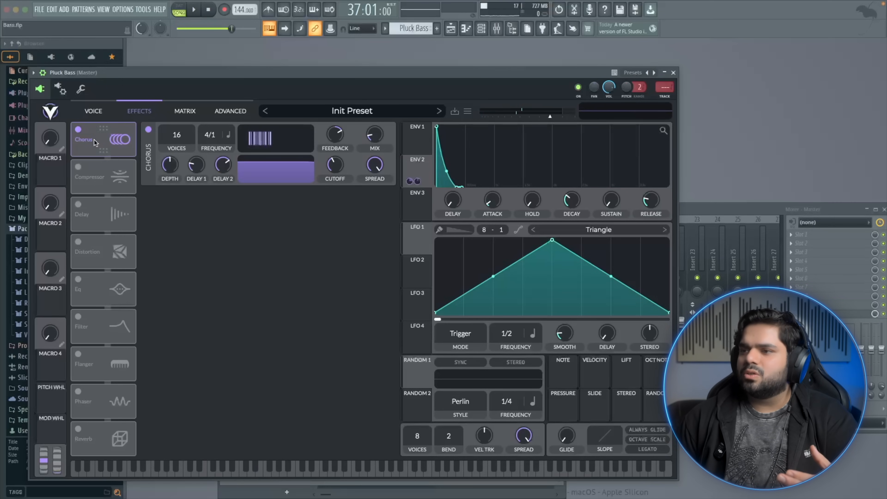
{"action": "left_click", "coordinate": [79, 129]}
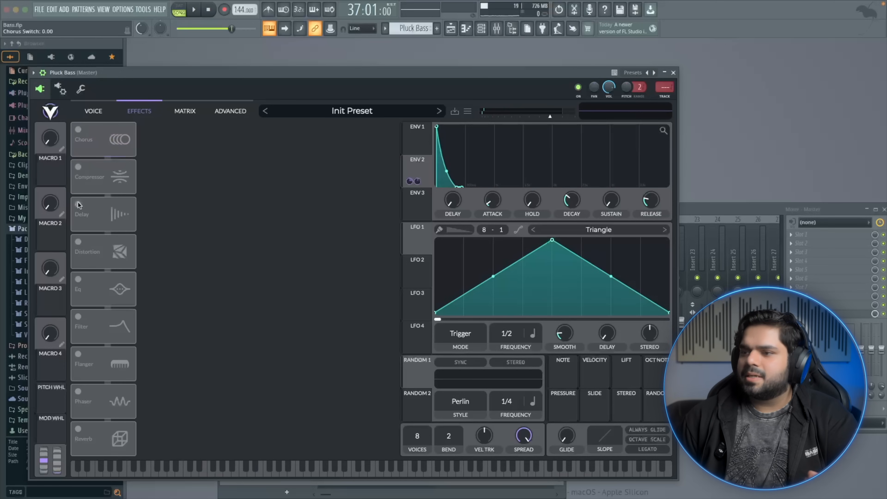
Enable the Distortion effect, try the Sine Fold distortion type, and audition the sound
{"action": "left_click", "coordinate": [82, 245]}
{"action": "left_click", "coordinate": [274, 472]}
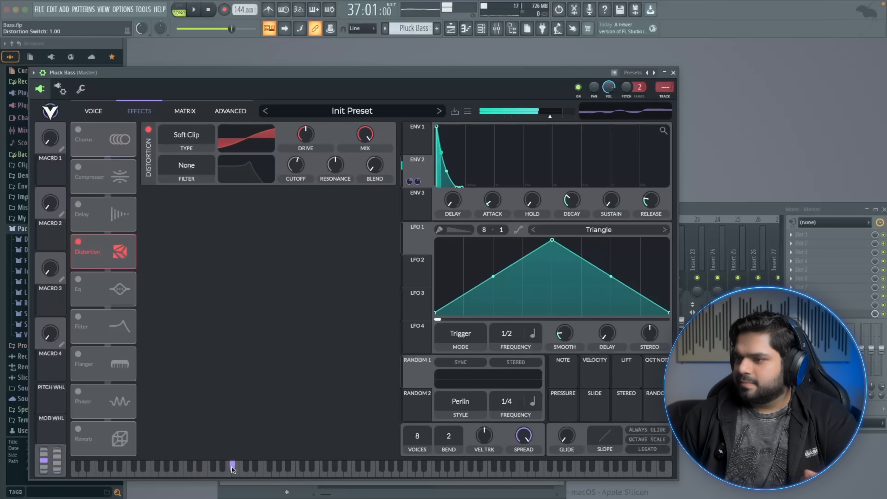
{"action": "left_click", "coordinate": [183, 140]}
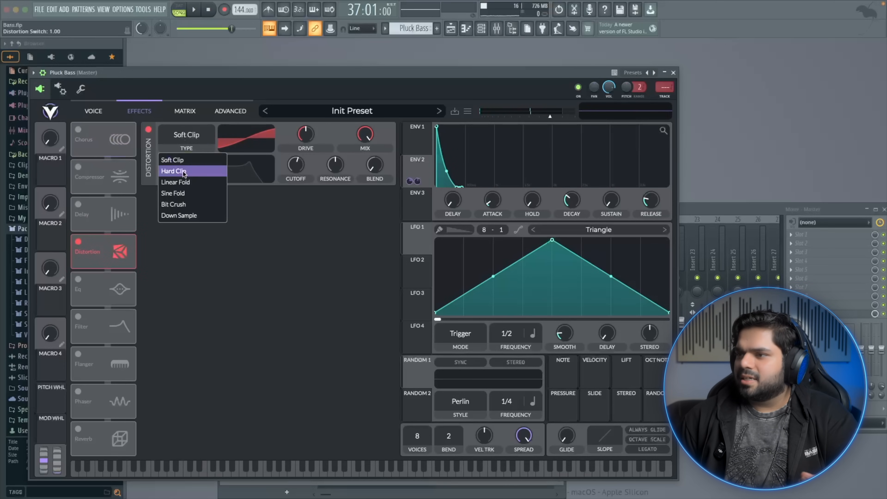
{"action": "left_click", "coordinate": [182, 192]}
{"action": "left_click", "coordinate": [257, 467]}
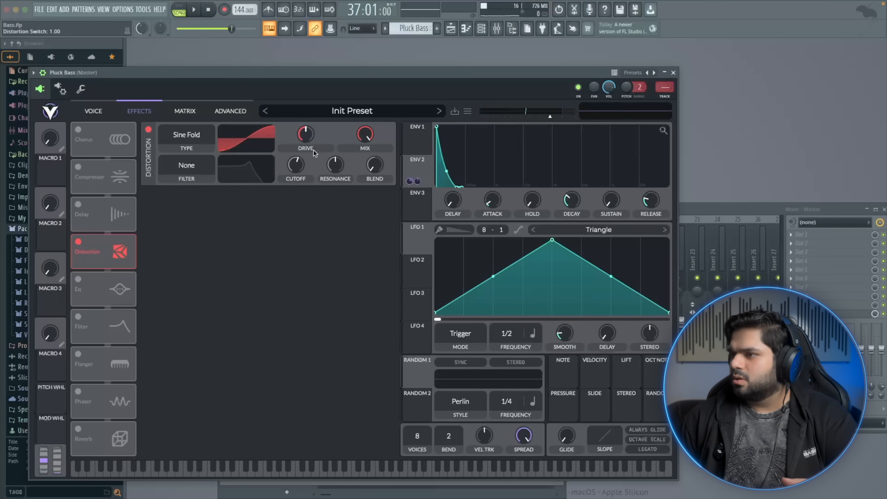
Switch the distortion type back to Soft Clip, raise the drive slightly to about 0.55, and audition
{"action": "left_click", "coordinate": [208, 136]}
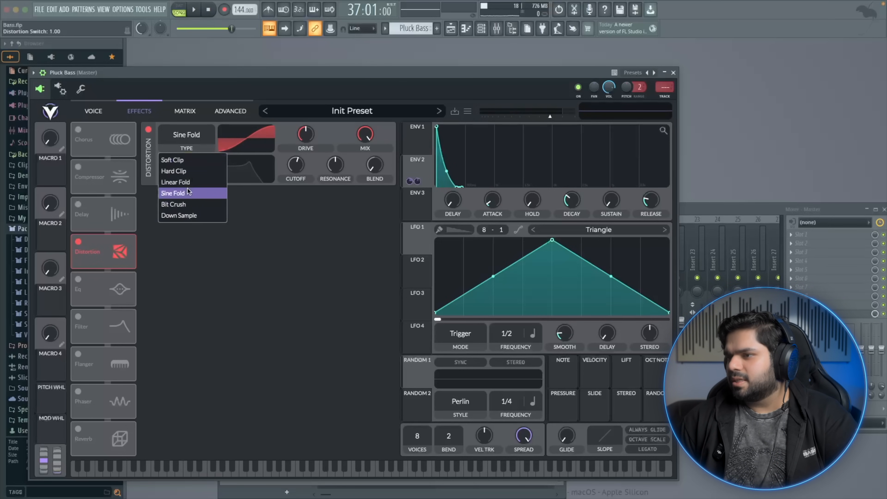
{"action": "left_click", "coordinate": [172, 159]}
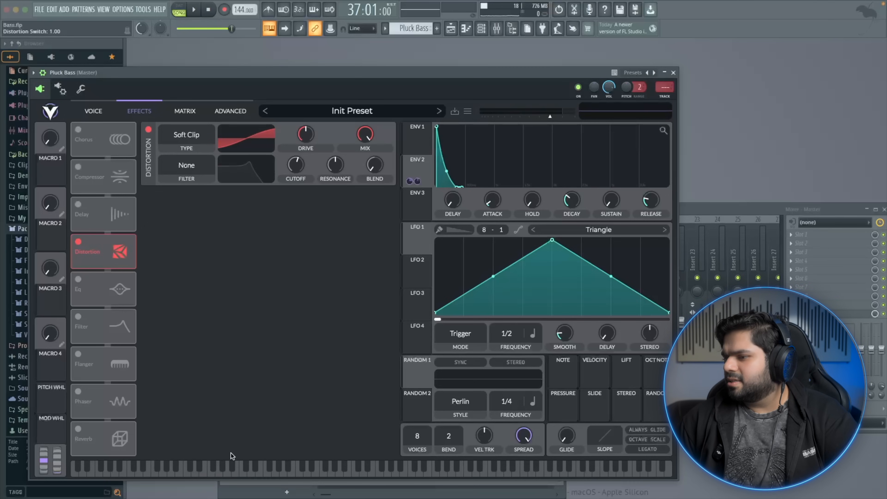
{"action": "left_click", "coordinate": [247, 469]}
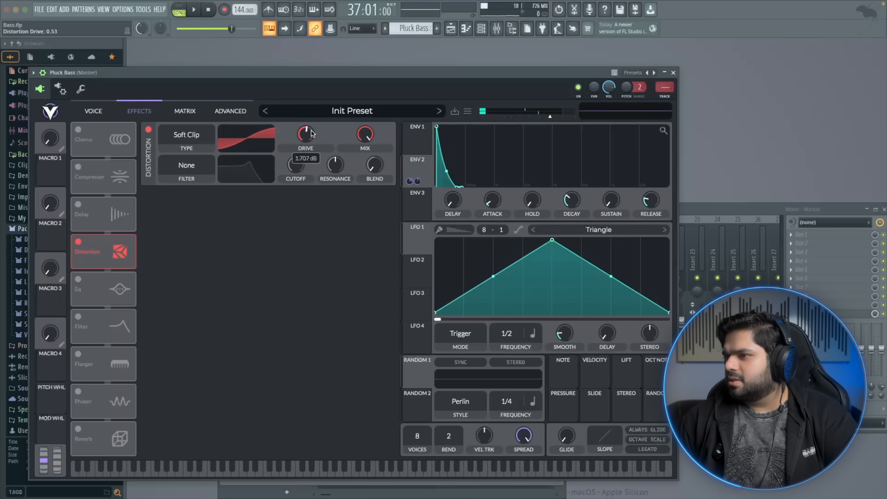
{"action": "left_click_drag", "start_coordinate": [312, 129], "coordinate": [313, 129]}
{"action": "left_click", "coordinate": [283, 468]}
{"action": "left_click", "coordinate": [283, 468]}
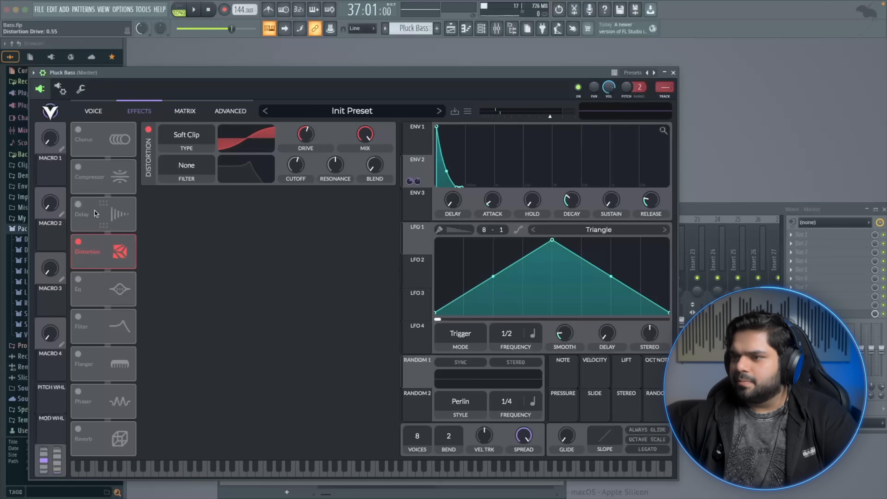
Enable the Compressor, move it below Distortion in the effects chain, nudge its attack, and audition
{"action": "left_click", "coordinate": [85, 169]}
{"action": "left_click_drag", "start_coordinate": [85, 169], "coordinate": [112, 245]}
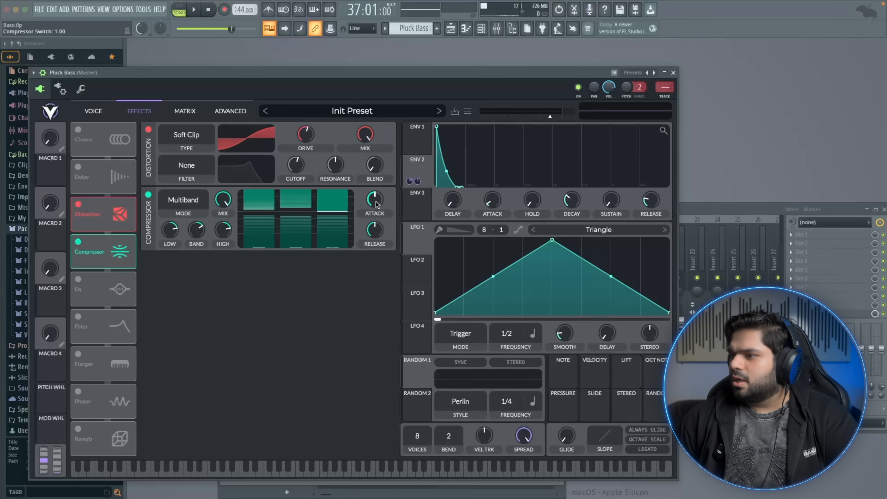
{"action": "left_click_drag", "start_coordinate": [377, 199], "coordinate": [378, 195]}
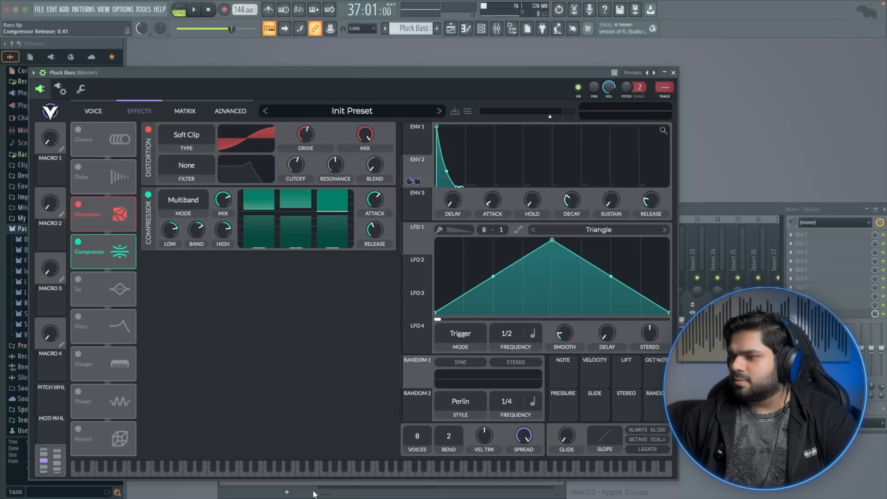
{"action": "left_click", "coordinate": [299, 472]}
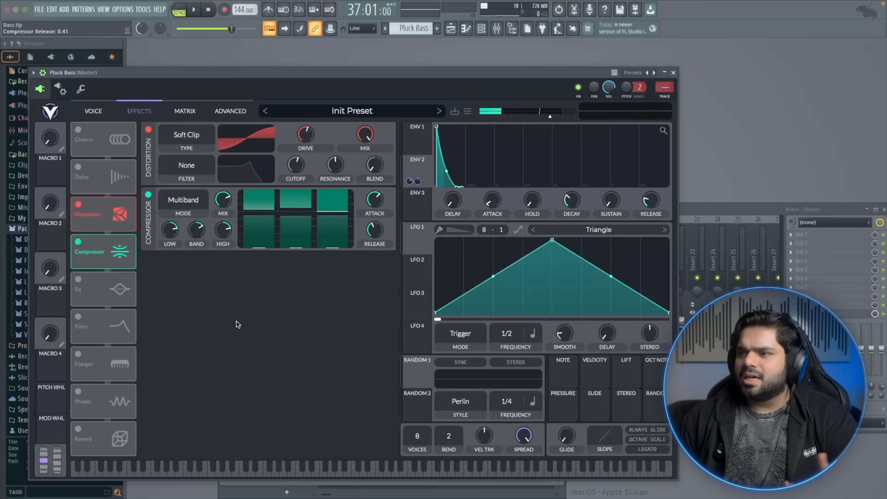
Adjust the compressor mix, settling at about 0.20, and audition the result
{"action": "left_click_drag", "start_coordinate": [230, 204], "coordinate": [229, 212]}
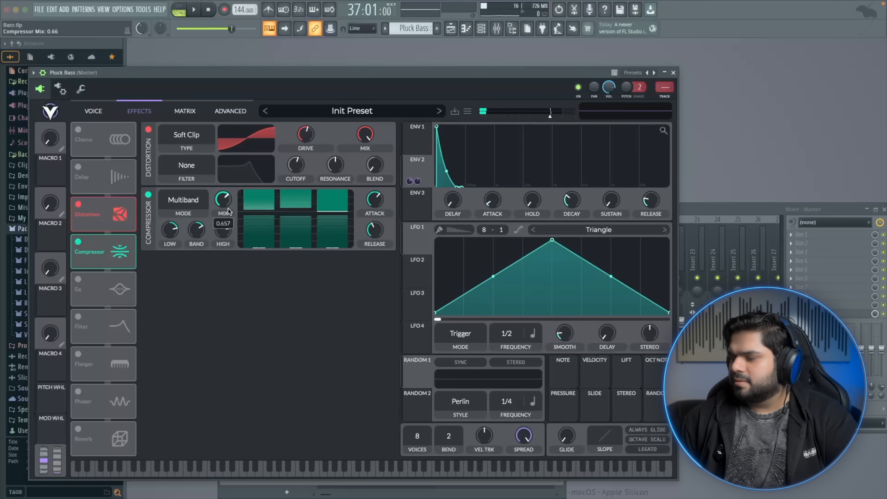
{"action": "left_click", "coordinate": [257, 473]}
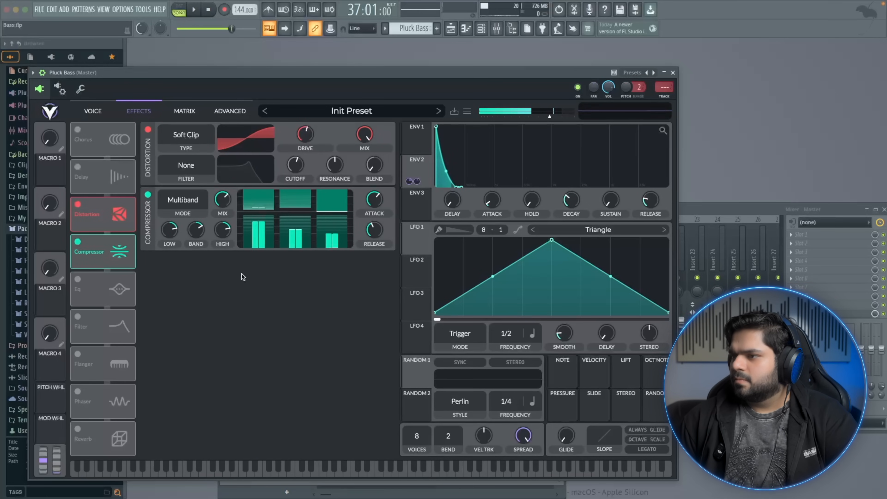
{"action": "left_click_drag", "start_coordinate": [228, 208], "coordinate": [219, 239]}
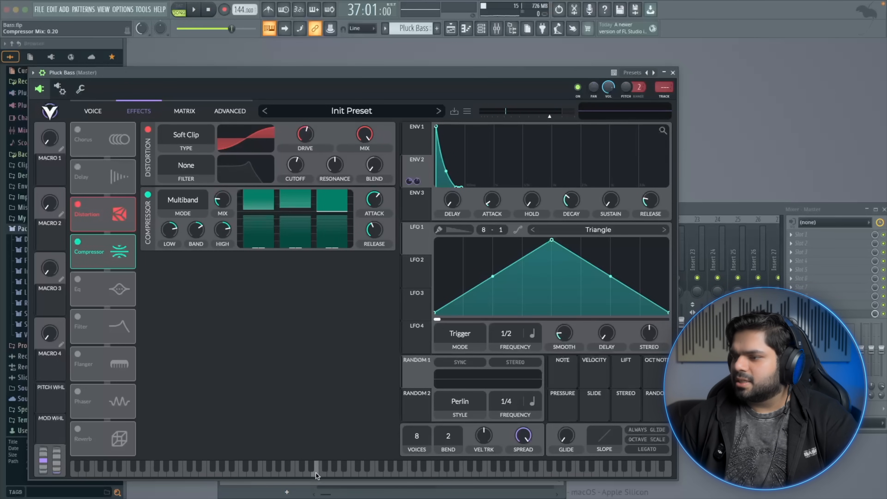
{"action": "left_click", "coordinate": [298, 467]}
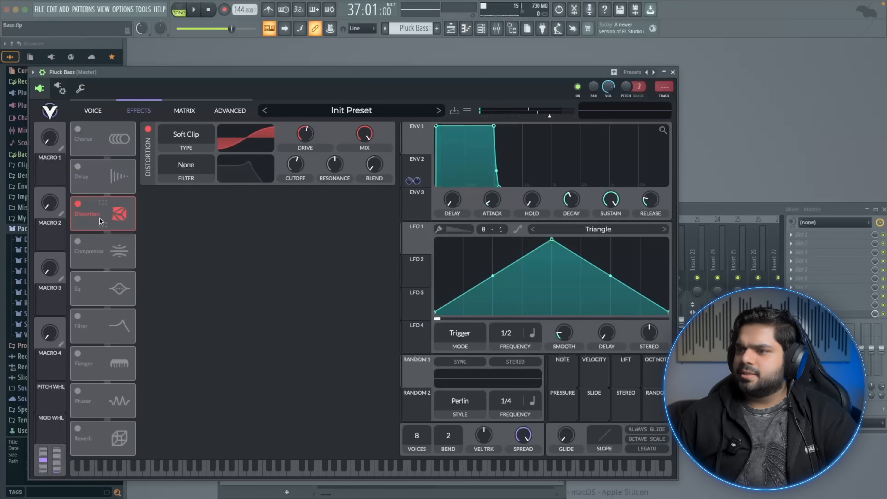
Re-enable the Multiband compressor, set its mix to about 0.06, and audition
{"action": "left_click", "coordinate": [86, 253]}
{"action": "left_click", "coordinate": [260, 471]}
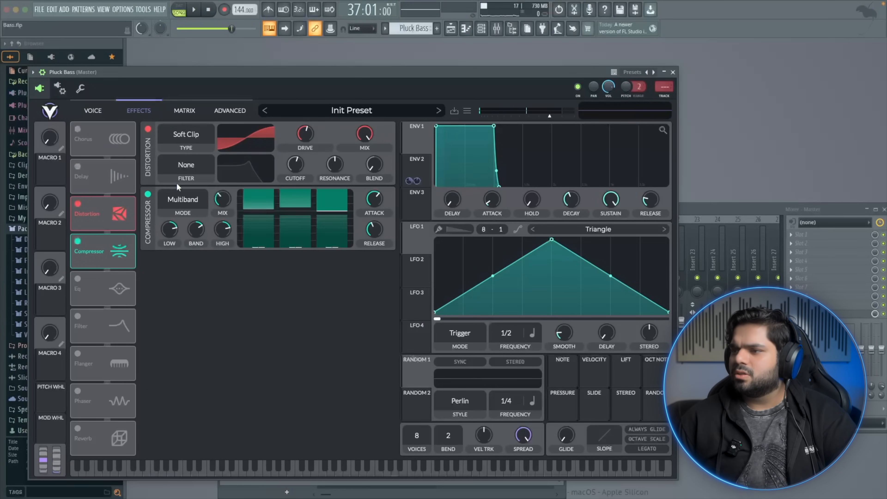
{"action": "left_click_drag", "start_coordinate": [219, 199], "coordinate": [217, 207]}
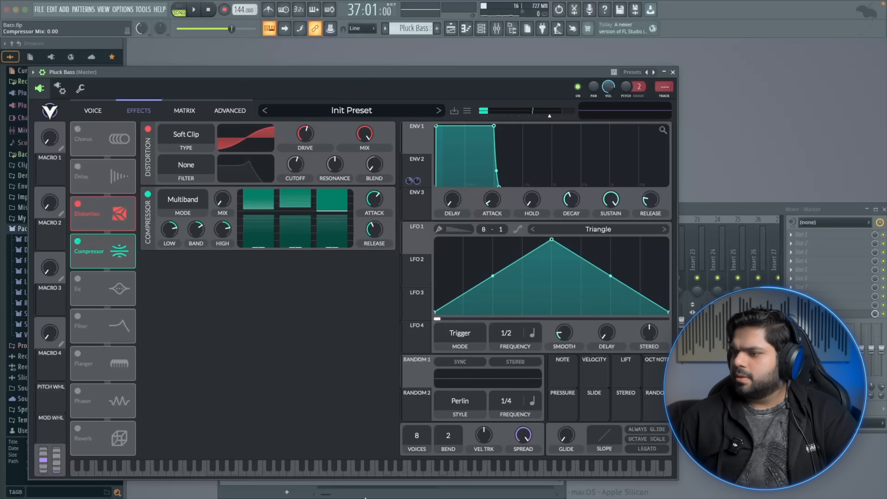
{"action": "left_click", "coordinate": [253, 473]}
{"action": "left_click_drag", "start_coordinate": [224, 197], "coordinate": [224, 187]}
{"action": "left_click", "coordinate": [267, 466]}
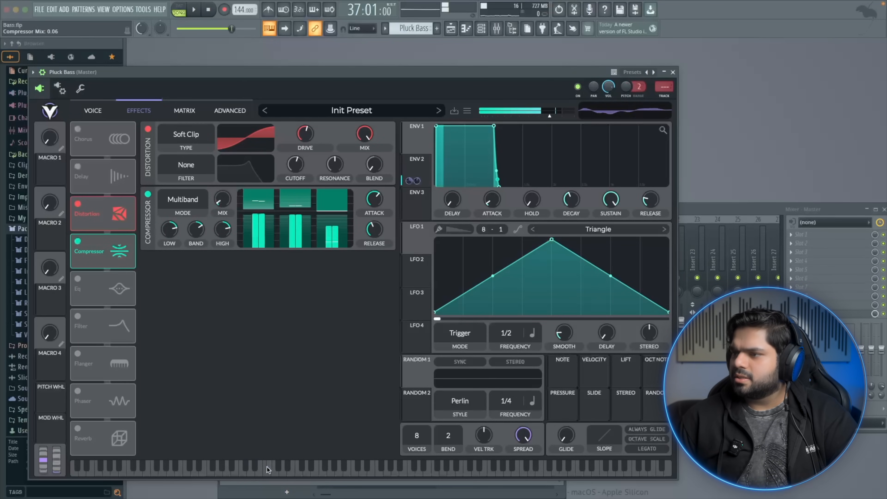
{"action": "left_click", "coordinate": [263, 471]}
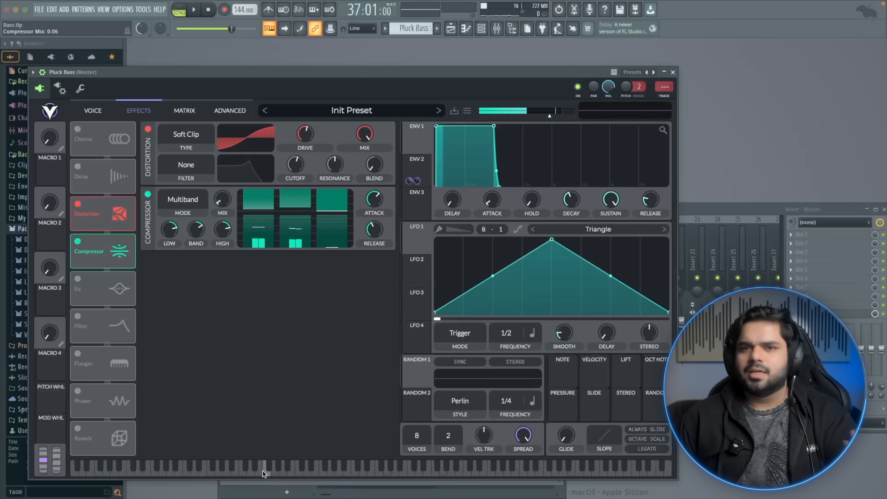
Close the Vital window and switch to the playlist arrangement
{"action": "left_click", "coordinate": [673, 73]}
{"action": "right_click", "coordinate": [301, 473]}
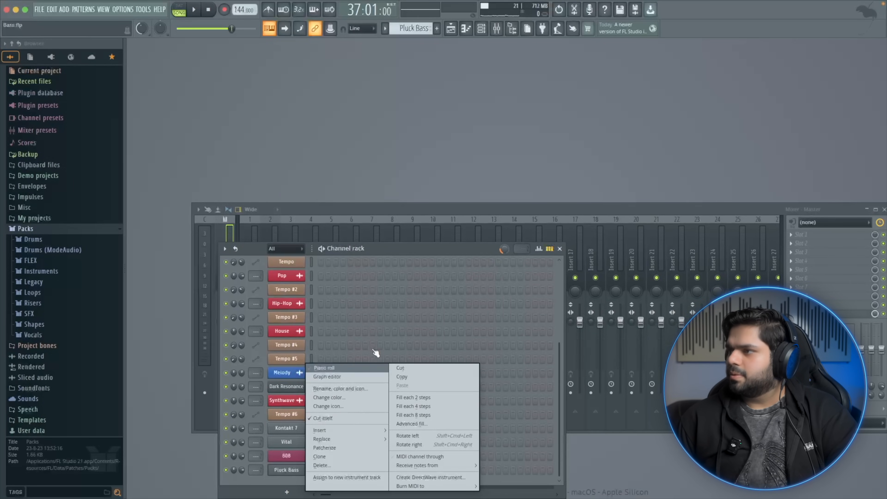
{"action": "left_click", "coordinate": [324, 368]}
{"action": "left_click", "coordinate": [450, 29]}
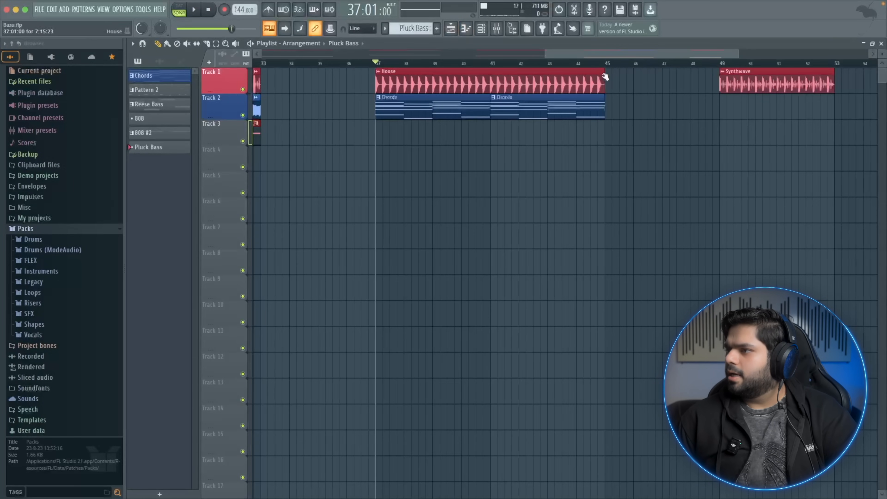
Paint the Pluck Bass pattern on Track 3 from bar 37 to bar 45
{"action": "left_click", "coordinate": [389, 127]}
{"action": "left_click_drag", "start_coordinate": [403, 132], "coordinate": [609, 130]}
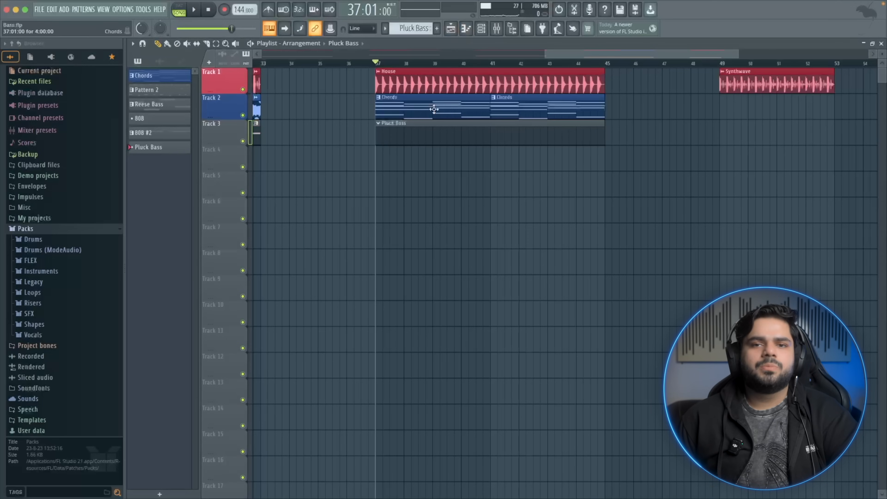
{"action": "right_click", "coordinate": [391, 97]}
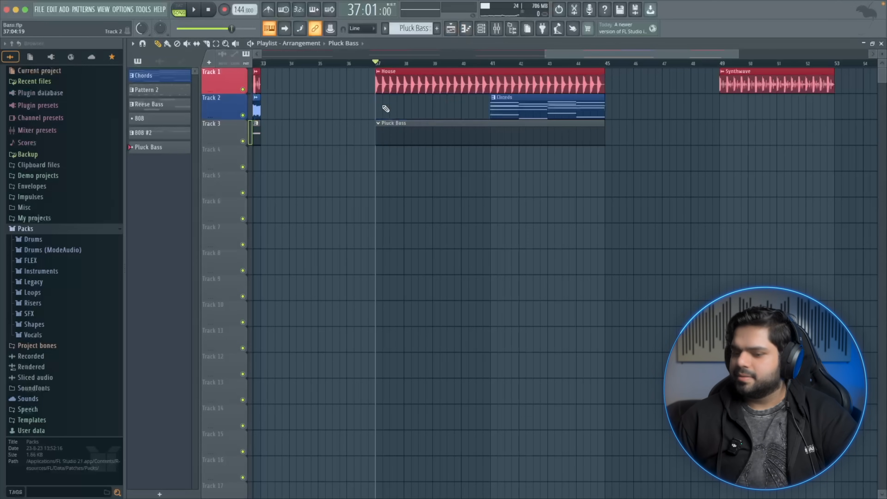
{"action": "right_click", "coordinate": [301, 387]}
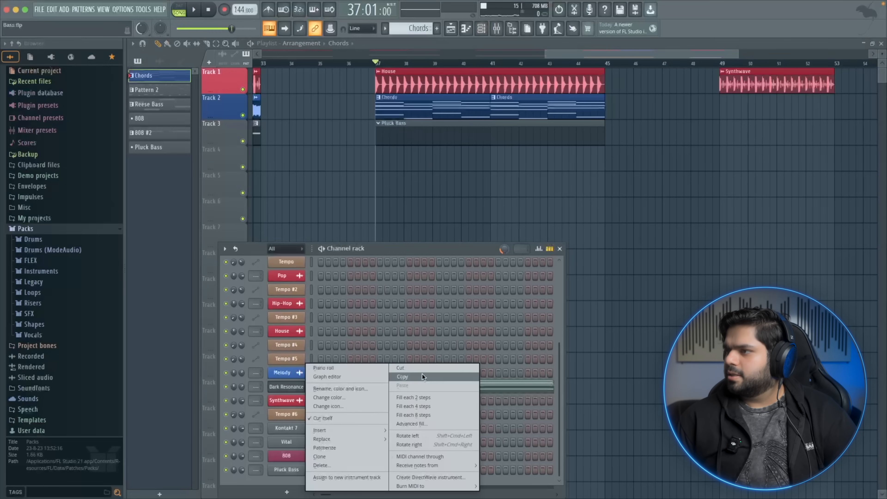
{"action": "left_click", "coordinate": [421, 377]}
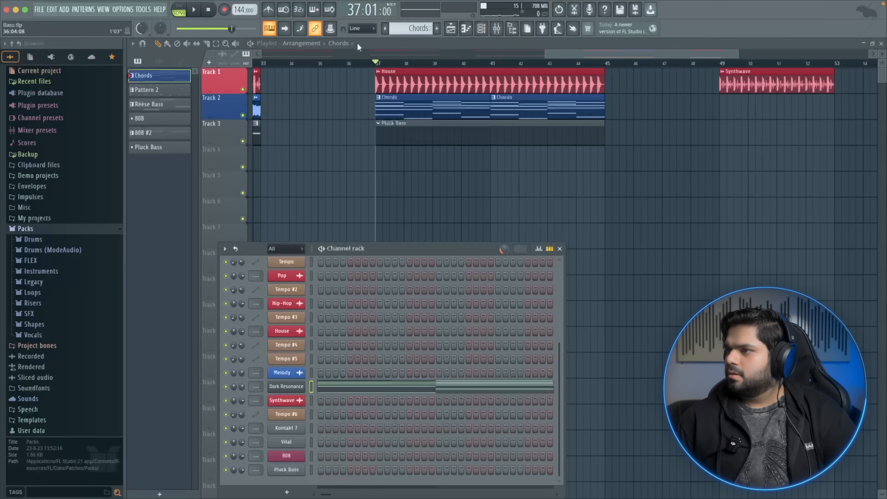
Select the Pluck Bass pattern, open its piano roll, and play it back
{"action": "left_click", "coordinate": [384, 29]}
{"action": "left_click", "coordinate": [412, 84]}
{"action": "right_click", "coordinate": [290, 468]}
{"action": "left_click", "coordinate": [419, 387]}
{"action": "left_click", "coordinate": [366, 471]}
{"action": "mouse_move", "coordinate": [194, 173]}
{"action": "left_mouse_down"}
{"action": "mouse_move", "coordinate": [263, 231]}
{"action": "mouse_move", "coordinate": [365, 168]}
{"action": "mouse_move", "coordinate": [433, 247]}
{"action": "mouse_move", "coordinate": [370, 204]}
{"action": "mouse_move", "coordinate": [373, 241]}
{"action": "left_mouse_up"}
{"action": "key", "text": "space"}
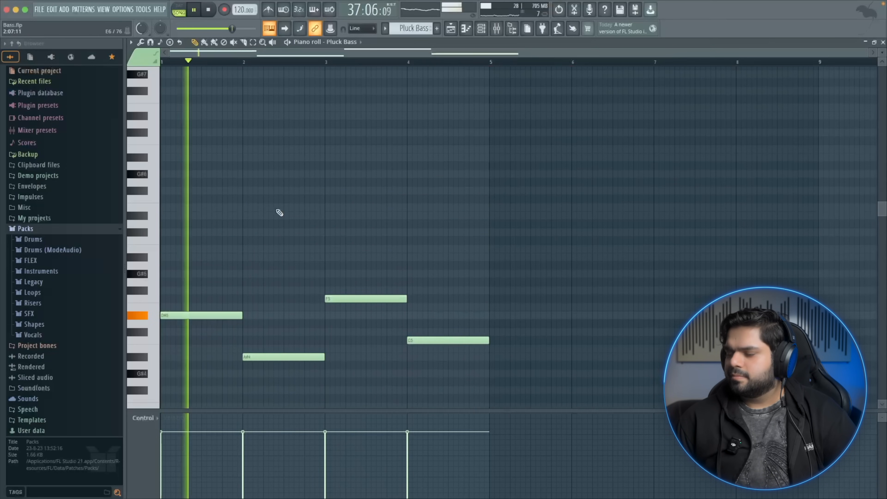
Select all Pluck Bass notes, shift them down two octaves, and audition the pattern
{"action": "key", "text": "space"}
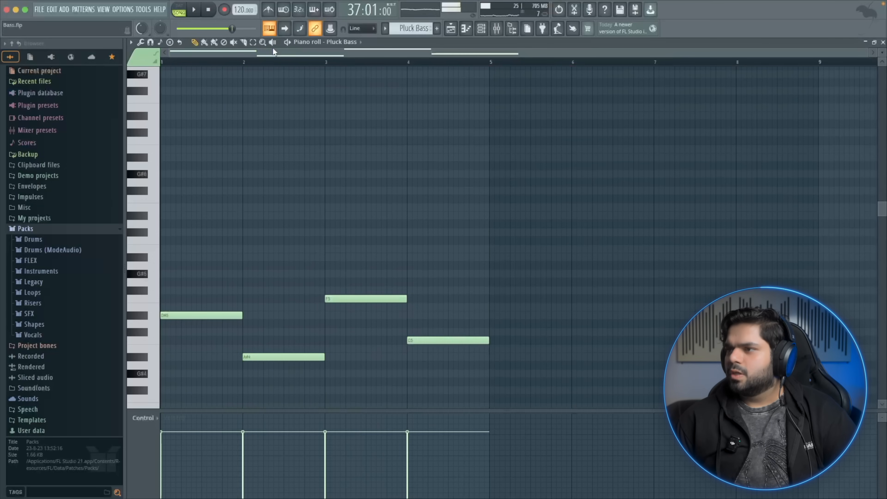
{"action": "key", "text": "ctrl+a"}
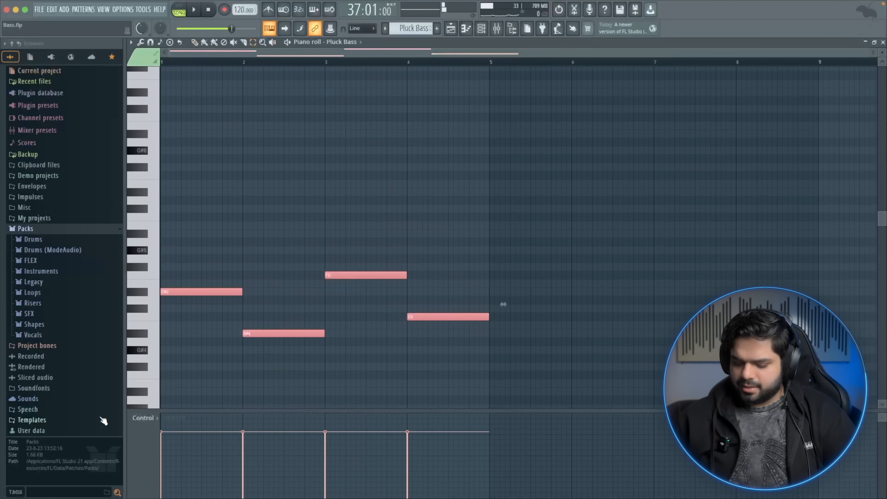
{"action": "key", "text": "ctrl+Down"}
{"action": "key", "text": "ctrl+Down"}
{"action": "key", "text": "space"}
{"action": "key", "text": "space"}
{"action": "key", "text": "space"}
{"action": "key", "text": "space"}
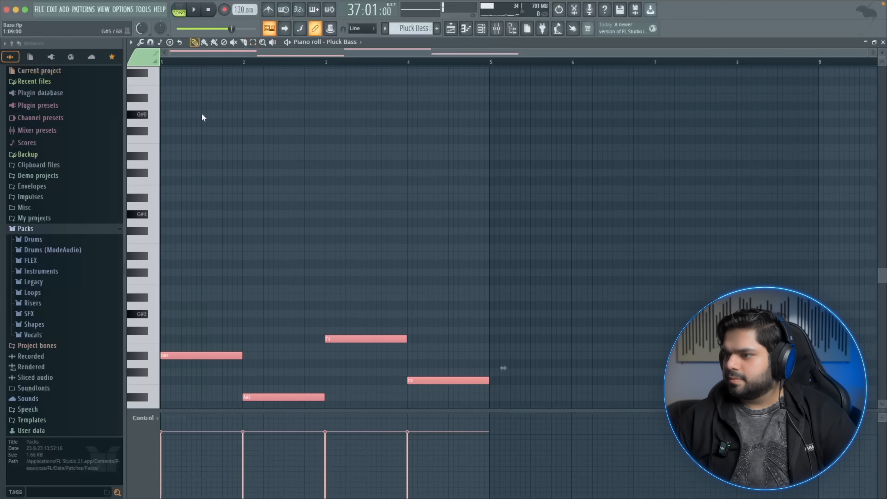
Chop each note into four short repeated notes and play the pattern
{"action": "mouse_move", "coordinate": [247, 357]}
{"action": "left_mouse_down"}
{"action": "mouse_move", "coordinate": [170, 355]}
{"action": "mouse_move", "coordinate": [238, 356]}
{"action": "left_mouse_up"}
{"action": "key", "text": "space"}
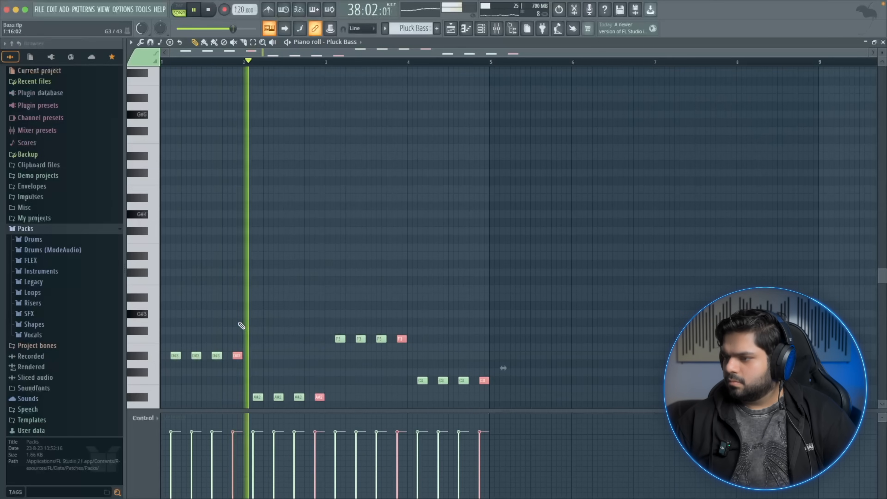
{"action": "key", "text": "space"}
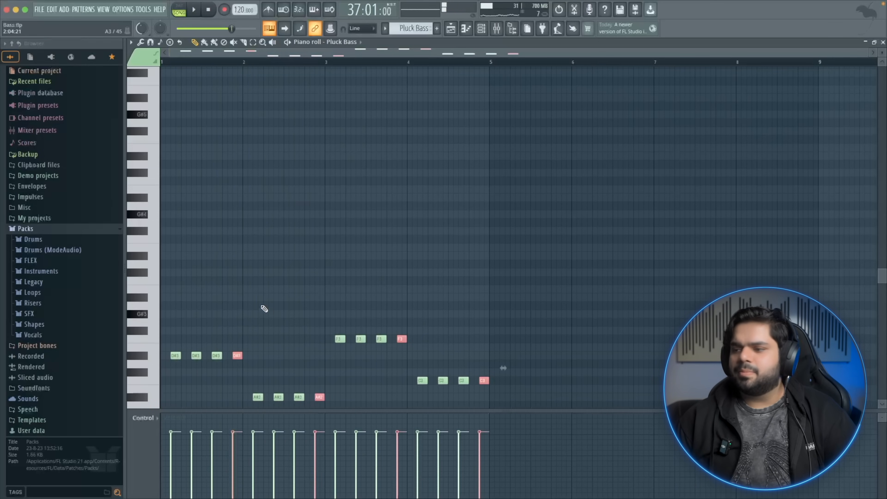
Select all notes, shift them up one octave, and play the pattern
{"action": "key", "text": "ctrl+a"}
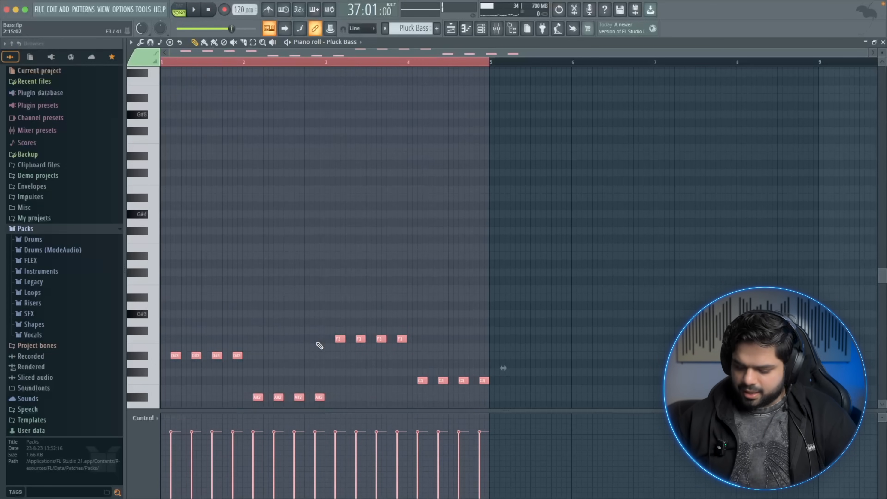
{"action": "key", "text": "ctrl+Up"}
{"action": "key", "text": "space"}
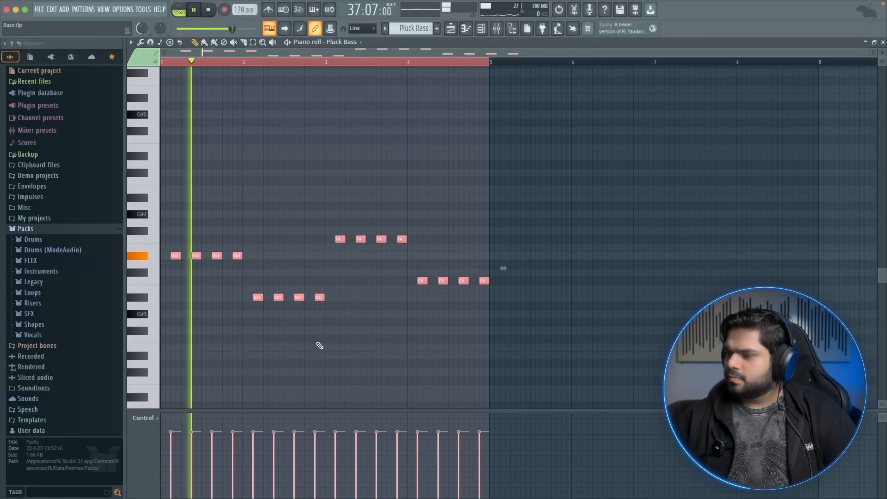
Nudge the second D#4 note slightly later and play the pattern
{"action": "left_click", "coordinate": [202, 290]}
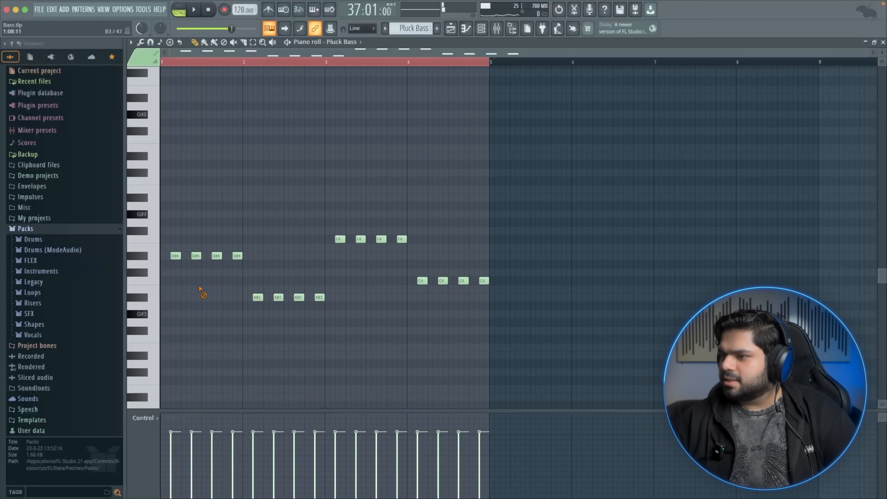
{"action": "left_click", "coordinate": [197, 257]}
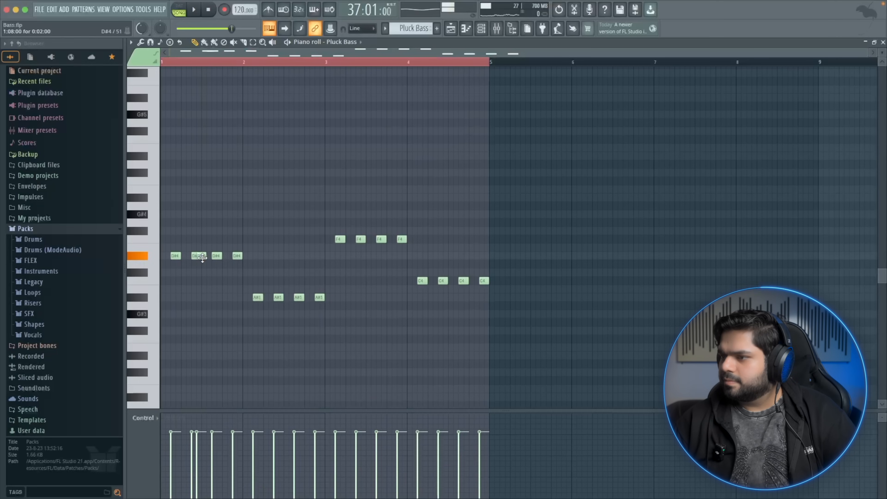
{"action": "right_click", "coordinate": [202, 258]}
{"action": "key", "text": "ctrl+d"}
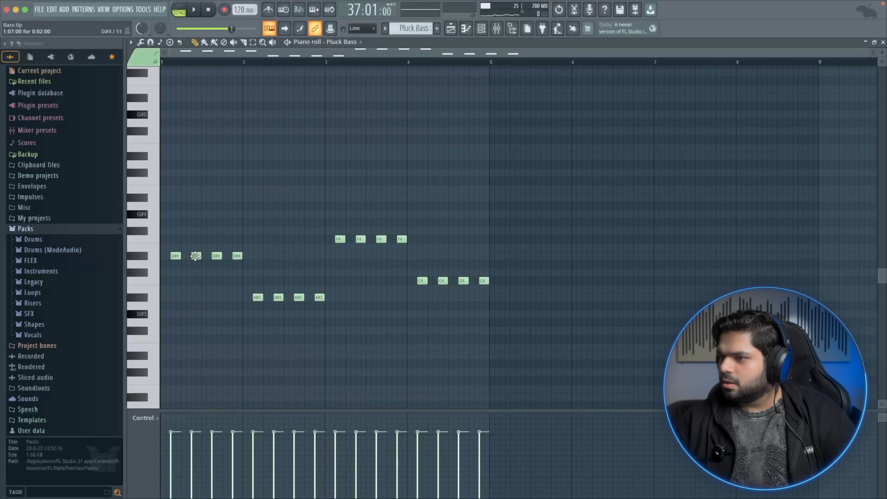
{"action": "left_click_drag", "start_coordinate": [195, 256], "coordinate": [201, 256]}
{"action": "key", "text": "space"}
{"action": "key", "text": "space"}
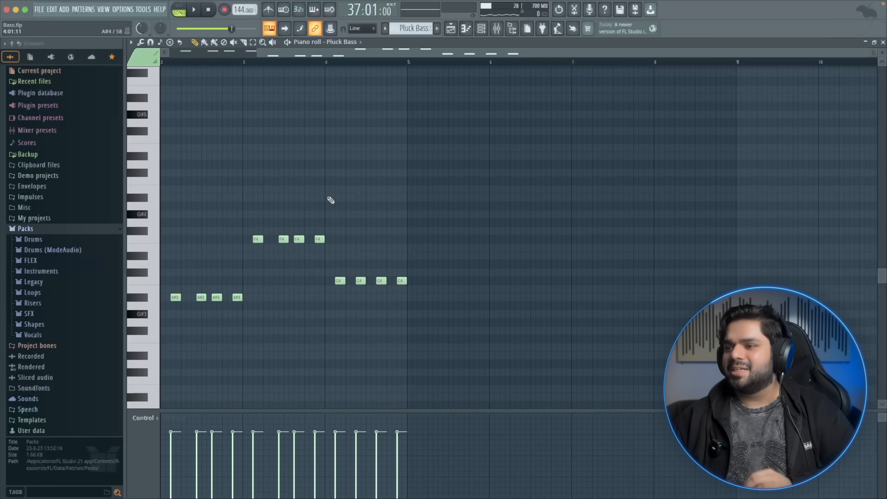
Play the Pluck Bass pattern and return the playhead to the start
{"action": "key", "text": "space"}
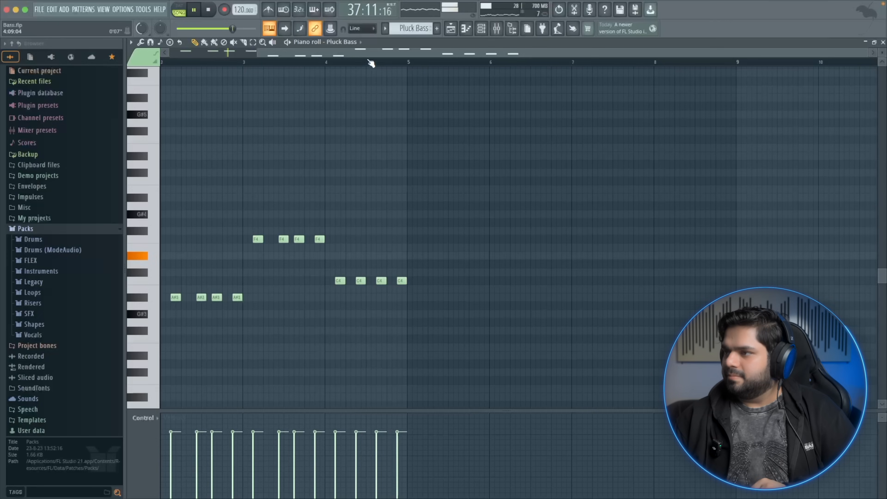
{"action": "left_click_drag", "start_coordinate": [369, 56], "coordinate": [157, 55]}
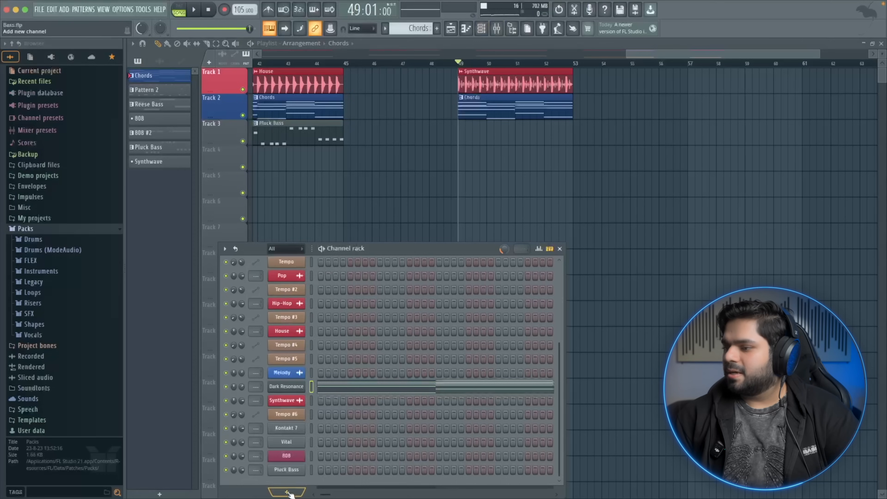
Add a new Vital instrument and create a new pattern named Rolling Bass
{"action": "left_click", "coordinate": [286, 491]}
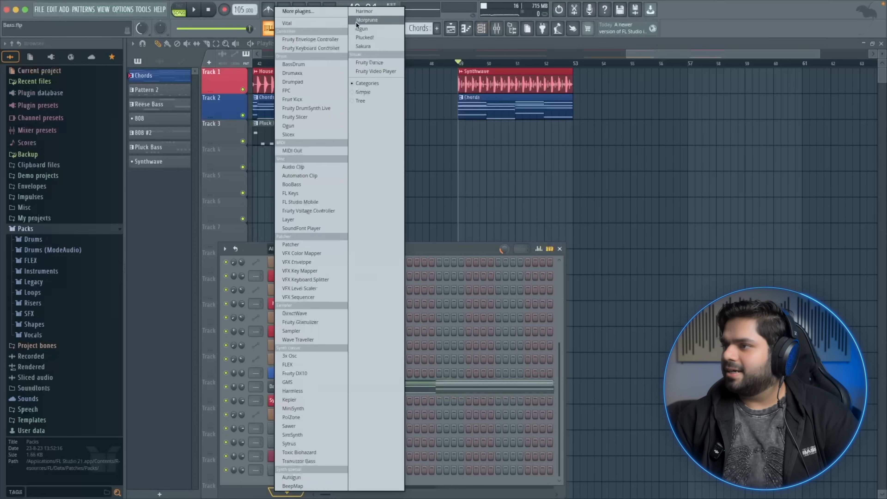
{"action": "left_click", "coordinate": [401, 28]}
{"action": "left_click", "coordinate": [437, 28]}
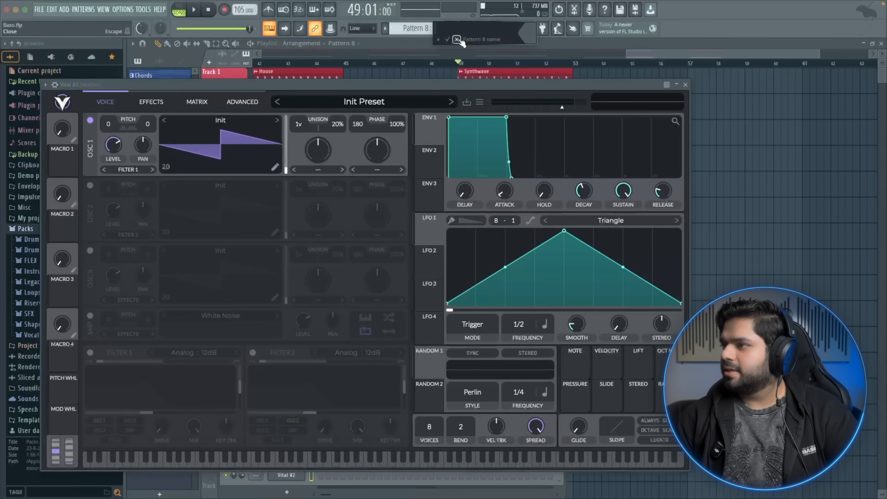
{"action": "type", "text": "Rolling Bass"}
{"action": "key", "text": "Return"}
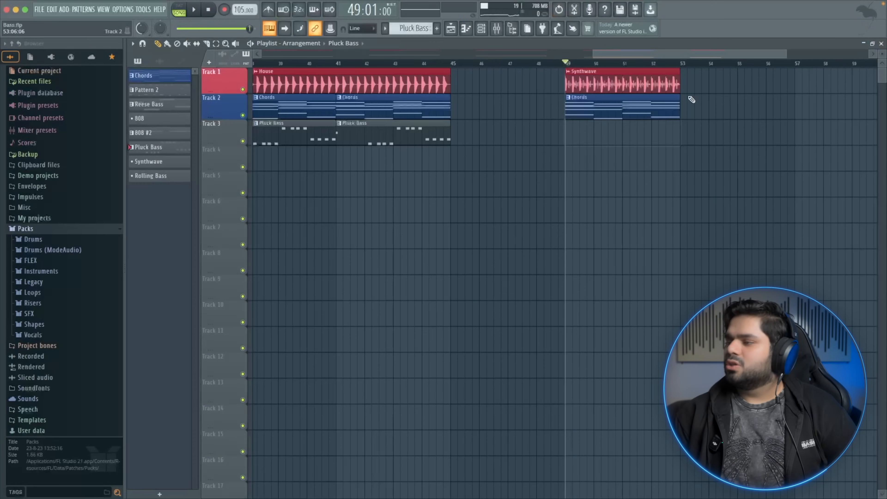
Open the Synthwave section's chords pattern and copy the Dark Resonance channel's notes
{"action": "double_click", "coordinate": [615, 105]}
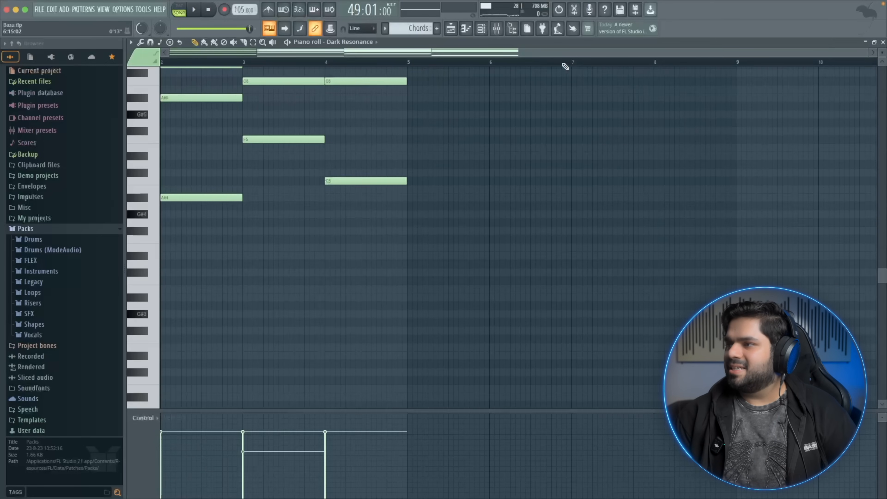
{"action": "left_click", "coordinate": [481, 28]}
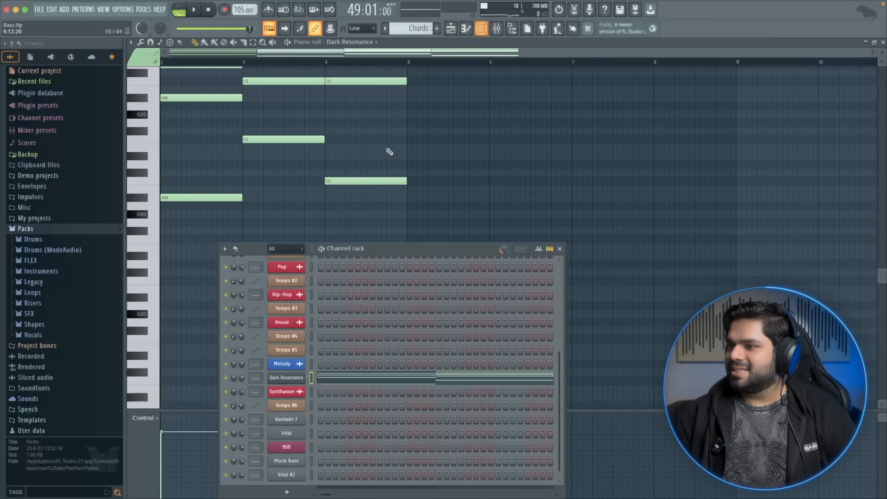
{"action": "right_click", "coordinate": [292, 376]}
{"action": "left_click", "coordinate": [398, 375]}
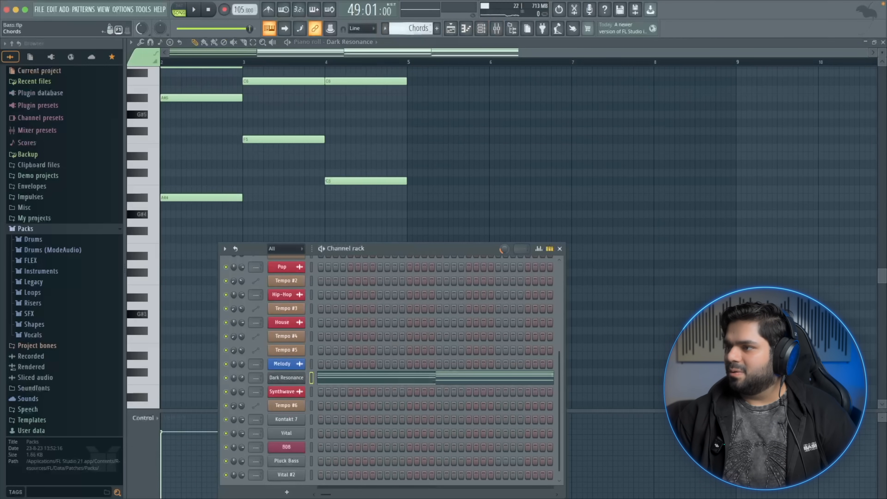
Switch to the Rolling Bass pattern and rename the Vital #2 channel as Rolling Bass
{"action": "left_click", "coordinate": [385, 30]}
{"action": "left_click", "coordinate": [408, 101]}
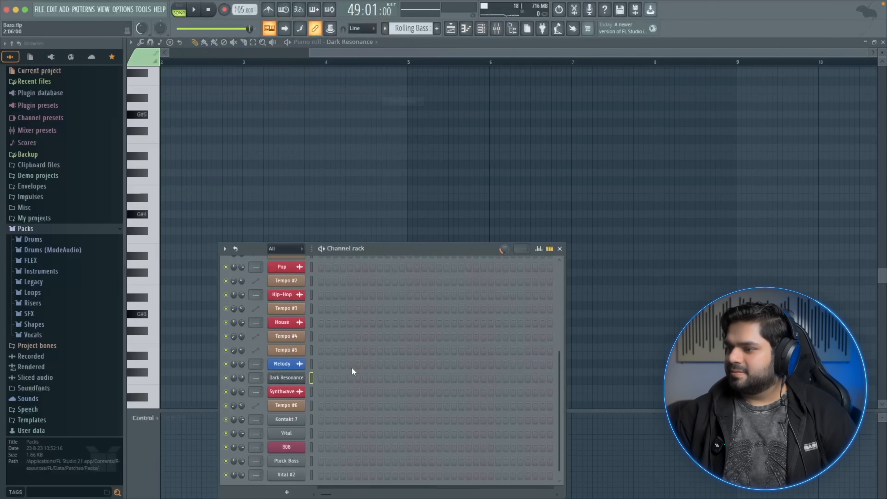
{"action": "left_click", "coordinate": [298, 471]}
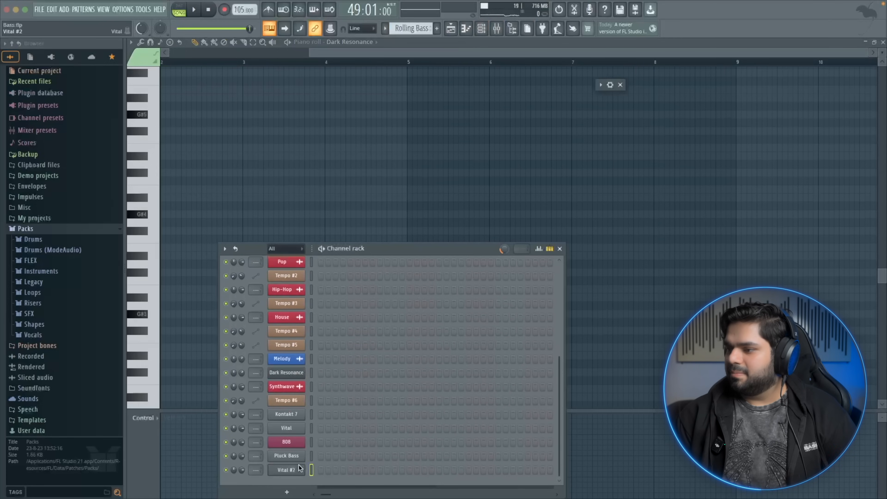
{"action": "right_click", "coordinate": [279, 470]}
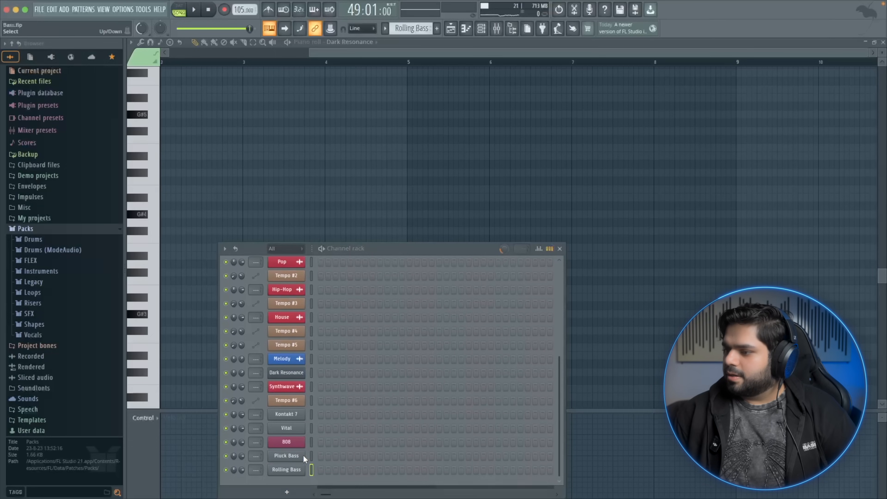
Paste the copied chord notes into the Rolling Bass channel and open them in the piano roll
{"action": "right_click", "coordinate": [296, 467]}
{"action": "left_click", "coordinate": [407, 386]}
{"action": "key", "text": "F6"}
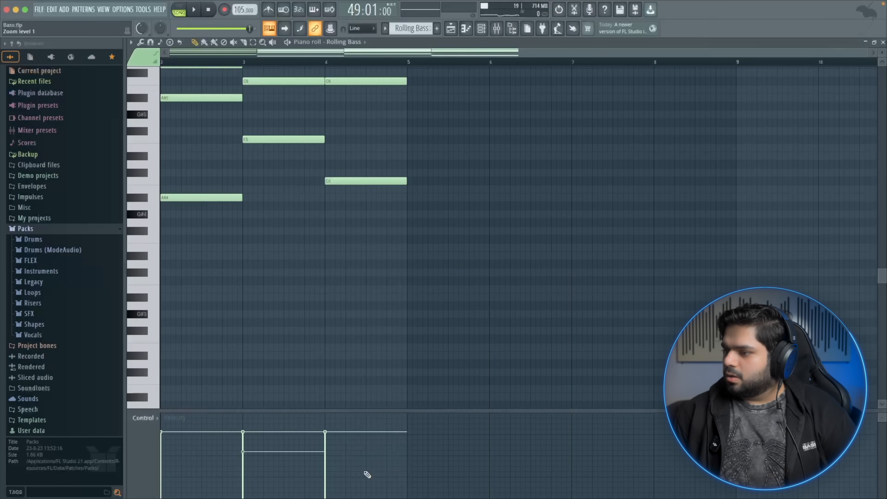
Select the four bass notes of the pattern and shift them down one octave
{"action": "scroll", "coordinate": [396, 264], "scroll_direction": "up", "scroll_amount": 8}
{"action": "scroll", "coordinate": [389, 248], "scroll_direction": "left", "scroll_amount": 3}
{"action": "mouse_move", "coordinate": [447, 282]}
{"action": "left_mouse_down"}
{"action": "mouse_move", "coordinate": [445, 185]}
{"action": "mouse_move", "coordinate": [356, 272]}
{"action": "mouse_move", "coordinate": [362, 233]}
{"action": "mouse_move", "coordinate": [273, 293]}
{"action": "mouse_move", "coordinate": [214, 218]}
{"action": "left_mouse_up"}
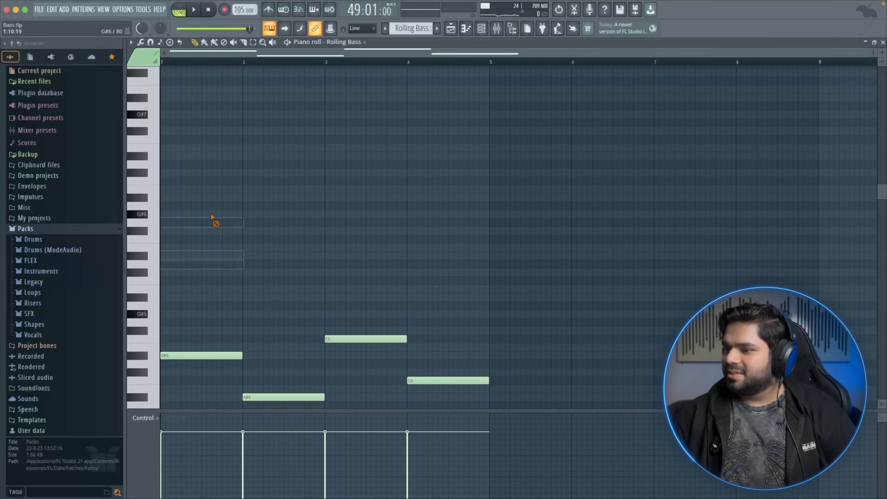
{"action": "scroll", "coordinate": [251, 278], "scroll_direction": "down", "scroll_amount": 3}
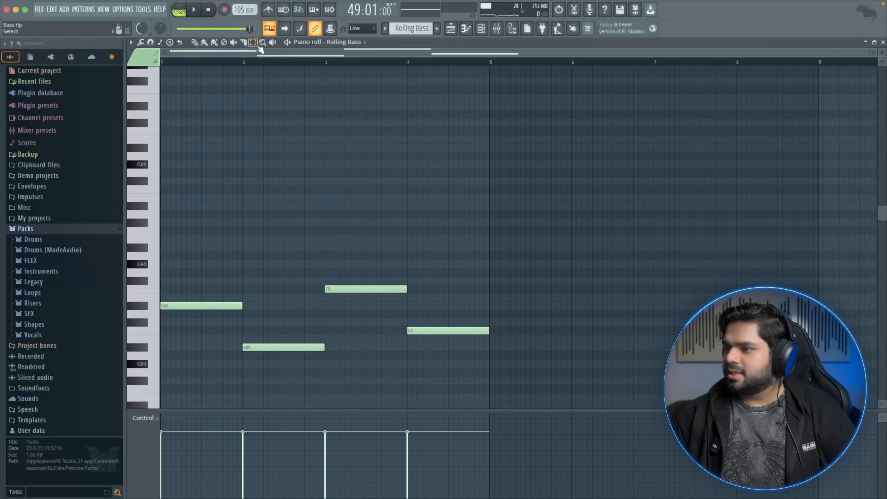
{"action": "left_click_drag", "start_coordinate": [449, 239], "coordinate": [156, 353]}
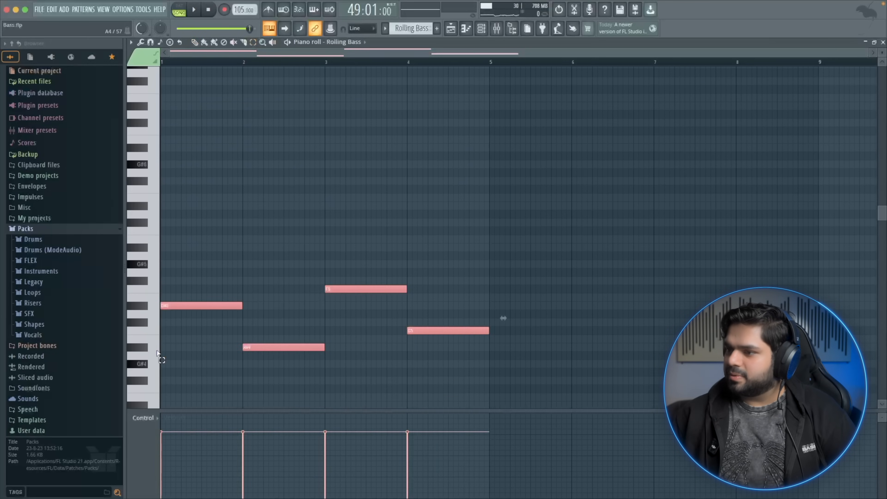
{"action": "key", "text": "ctrl+Down"}
{"action": "scroll", "coordinate": [444, 262], "scroll_direction": "up", "scroll_amount": 6}
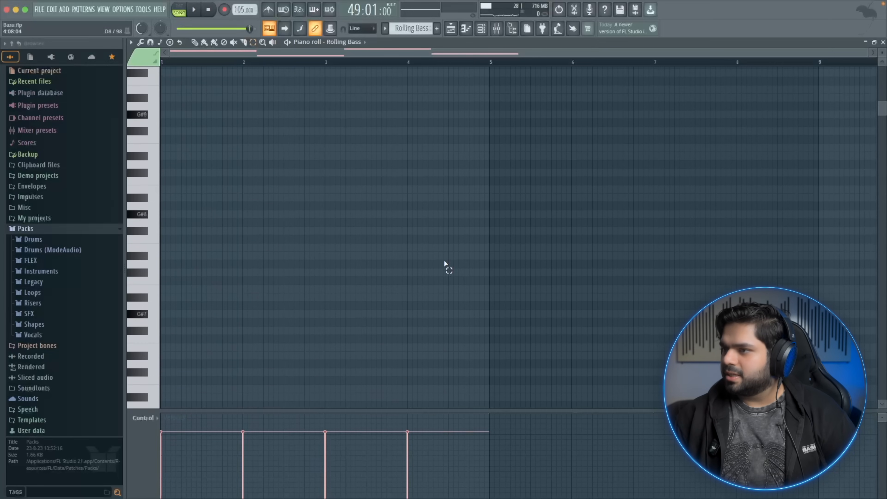
{"action": "scroll", "coordinate": [433, 266], "scroll_direction": "down", "scroll_amount": 13}
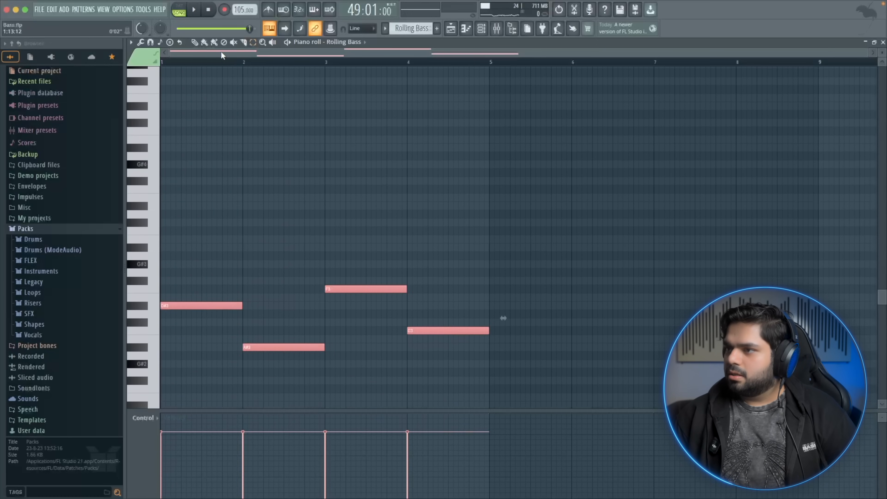
Shorten the first D#3 note and add three more short D#3 notes right after it
{"action": "left_click", "coordinate": [247, 309]}
{"action": "left_click_drag", "start_coordinate": [240, 306], "coordinate": [165, 308]}
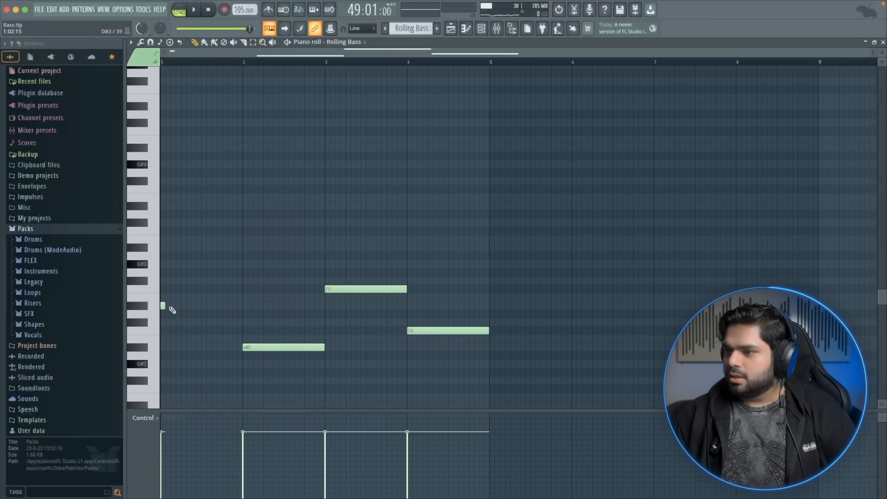
{"action": "left_click", "coordinate": [168, 306]}
{"action": "left_click", "coordinate": [173, 306]}
{"action": "left_click", "coordinate": [178, 306]}
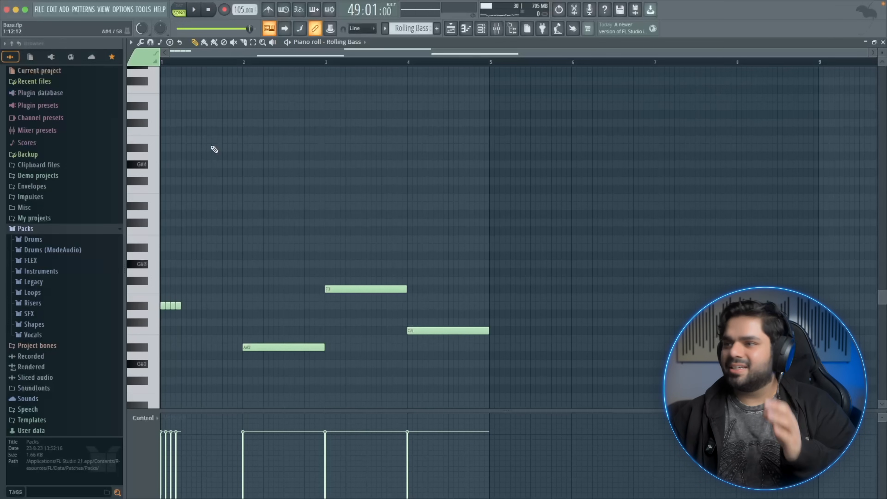
Replace the other three long notes with copies of the four short notes at their pitches, and play the arrangement
{"action": "left_click_drag", "start_coordinate": [181, 300], "coordinate": [249, 350]}
{"action": "right_click", "coordinate": [253, 347]}
{"action": "left_click_drag", "start_coordinate": [869, 53], "coordinate": [616, 63]}
{"action": "right_click", "coordinate": [451, 289]}
{"action": "left_click_drag", "start_coordinate": [303, 349], "coordinate": [450, 297]}
{"action": "right_click", "coordinate": [590, 330]}
{"action": "left_click_drag", "start_coordinate": [443, 290], "coordinate": [586, 338]}
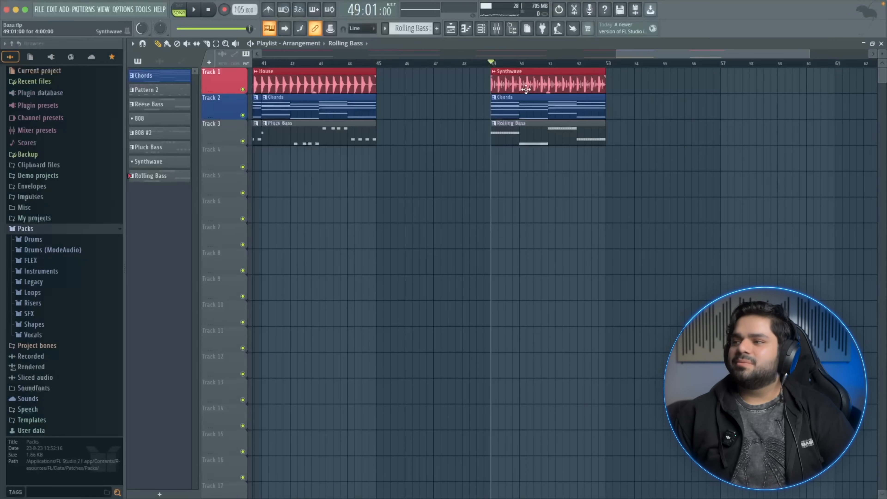
{"action": "key", "text": "space"}
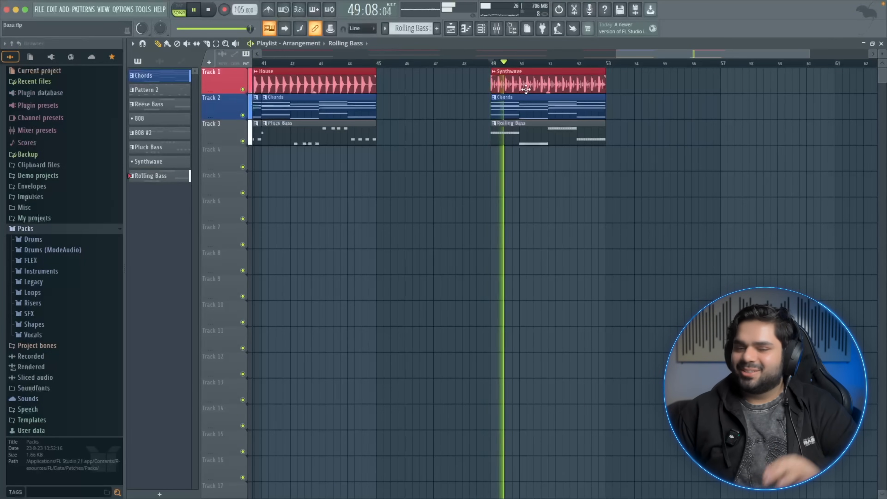
{"action": "key", "text": "space"}
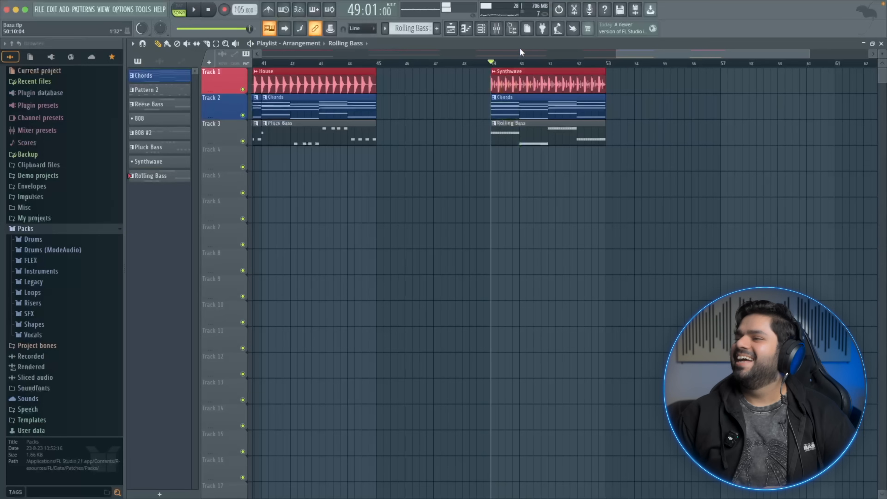
Open the Rolling Bass Vital synth, enable Filter 1, and set its type to Analog 24dB
{"action": "left_click", "coordinate": [491, 32]}
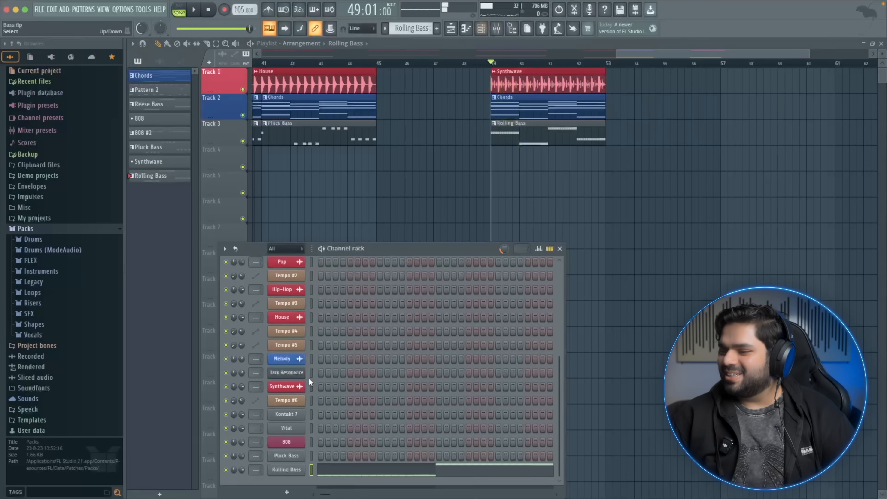
{"action": "left_click", "coordinate": [299, 470]}
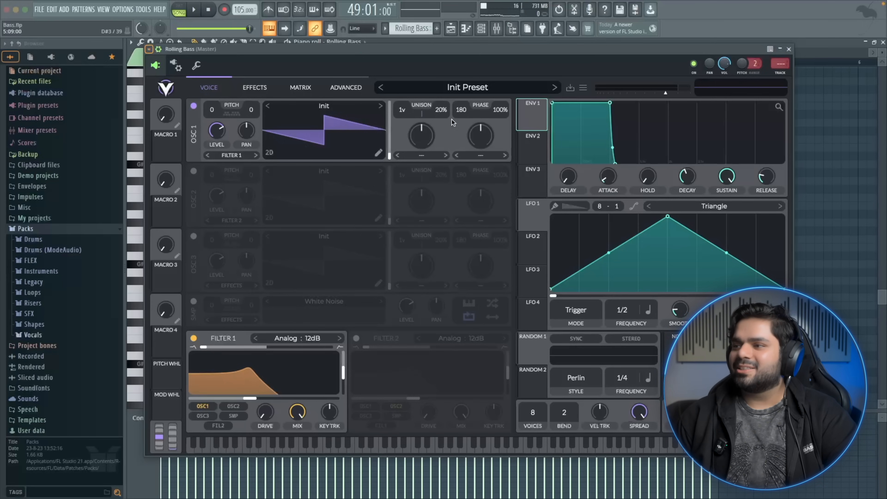
{"action": "left_click", "coordinate": [193, 338]}
{"action": "left_click", "coordinate": [193, 338]}
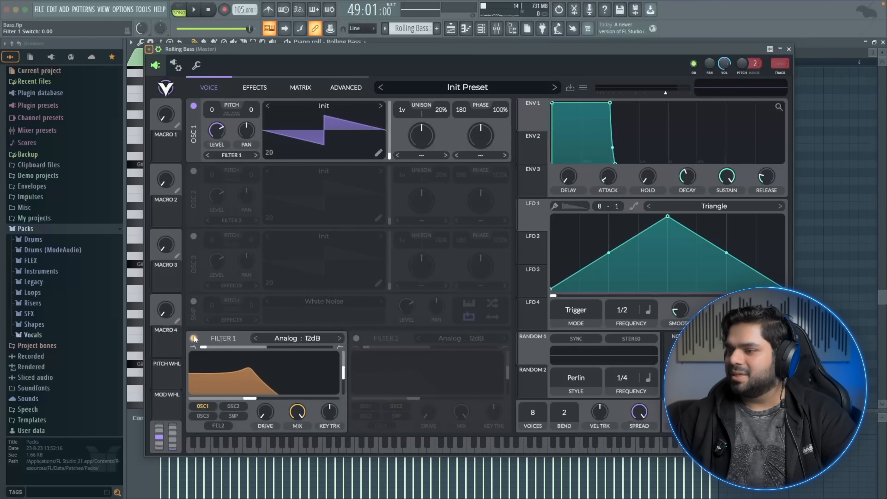
{"action": "left_click", "coordinate": [311, 341]}
{"action": "left_click", "coordinate": [450, 352]}
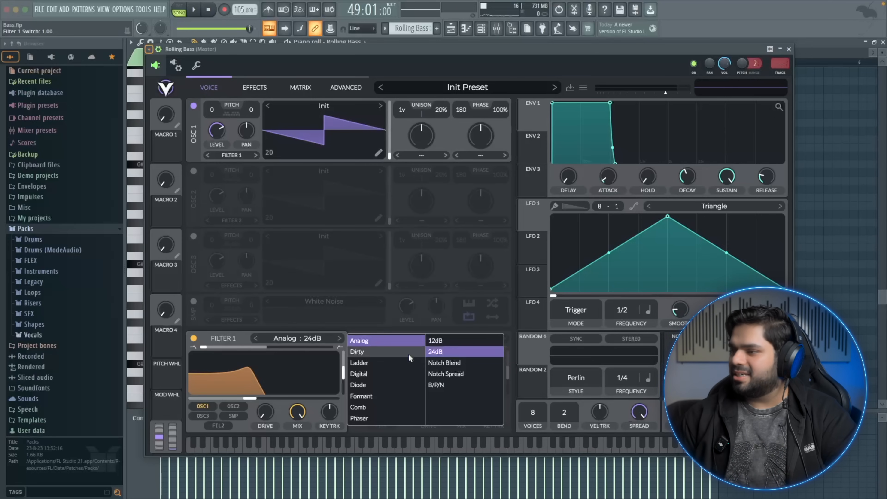
{"action": "left_click", "coordinate": [431, 342]}
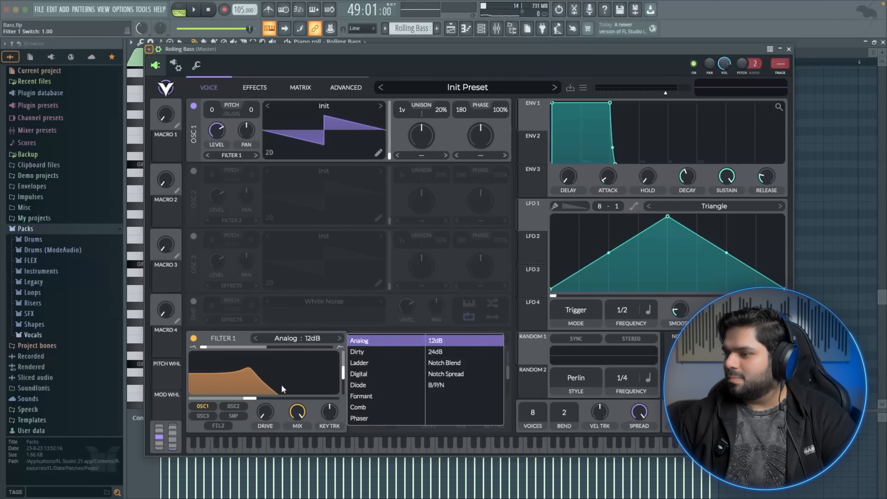
{"action": "left_click", "coordinate": [431, 350]}
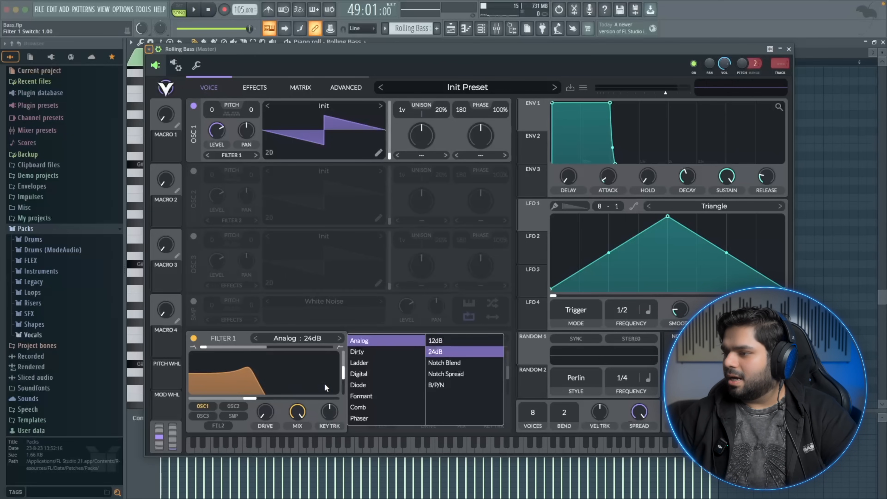
{"action": "left_click", "coordinate": [345, 371]}
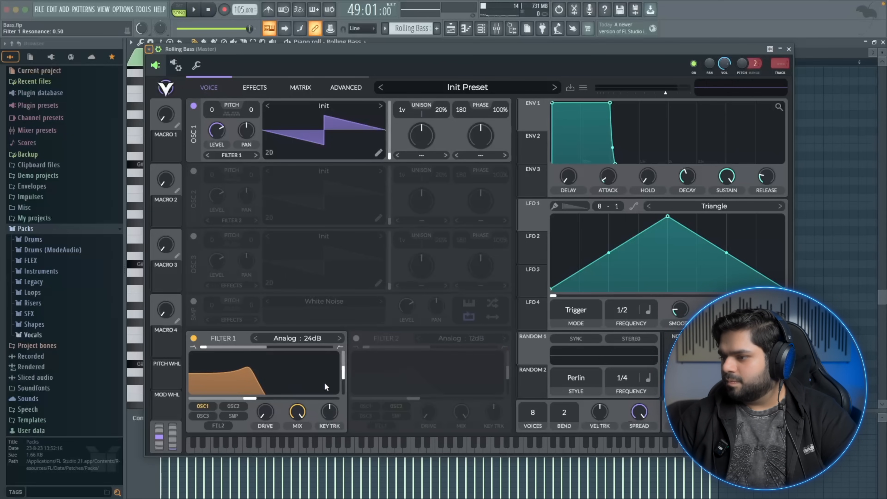
Lower Filter 1's cutoff and set Oscillator 1's pitch to -12
{"action": "left_click_drag", "start_coordinate": [220, 400], "coordinate": [198, 400]}
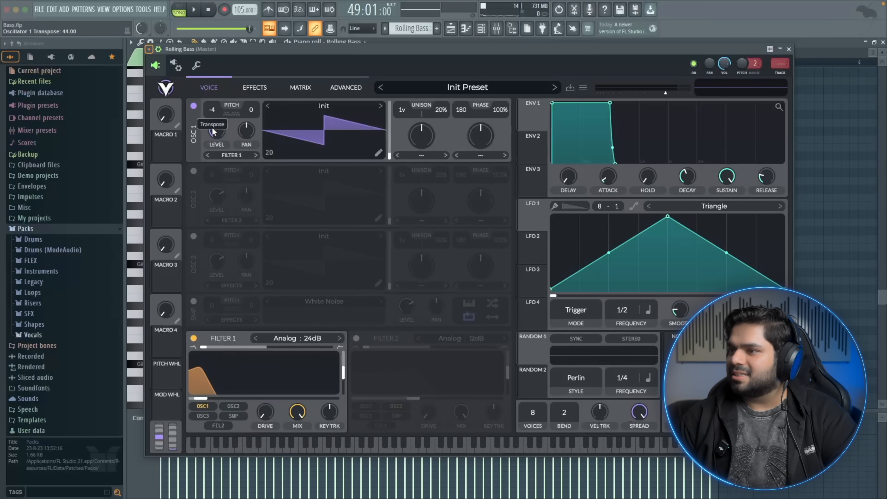
{"action": "left_click_drag", "start_coordinate": [212, 143], "coordinate": [212, 165]}
Shape Envelope 2 with zero sustain and a short decay of about 0.26 seconds
{"action": "left_click_drag", "start_coordinate": [529, 153], "coordinate": [590, 134]}
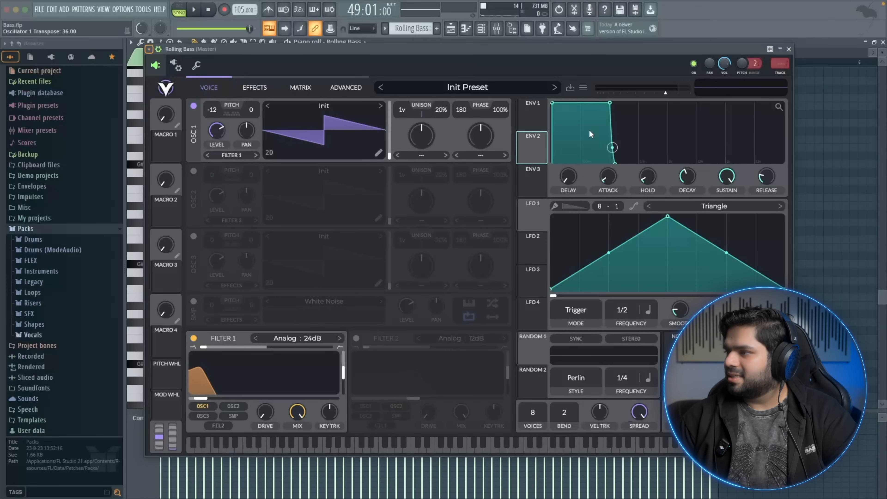
{"action": "left_click_drag", "start_coordinate": [722, 175], "coordinate": [704, 282]}
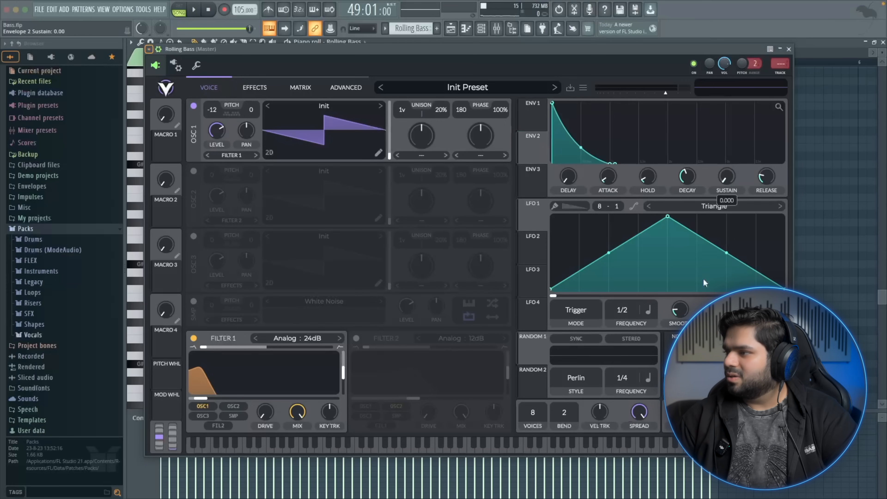
{"action": "left_click_drag", "start_coordinate": [688, 184], "coordinate": [684, 191]}
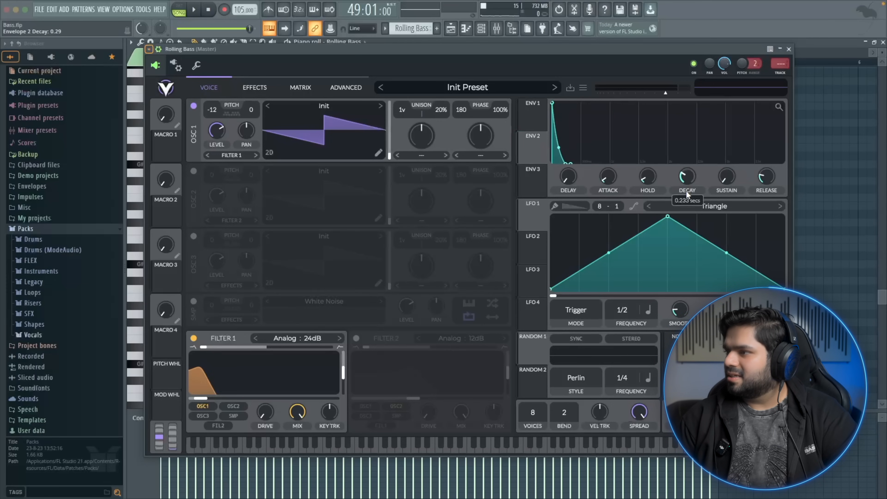
Assign Envelope 2 to modulate Filter 1's cutoff and play the pattern
{"action": "left_click_drag", "start_coordinate": [537, 140], "coordinate": [202, 386]}
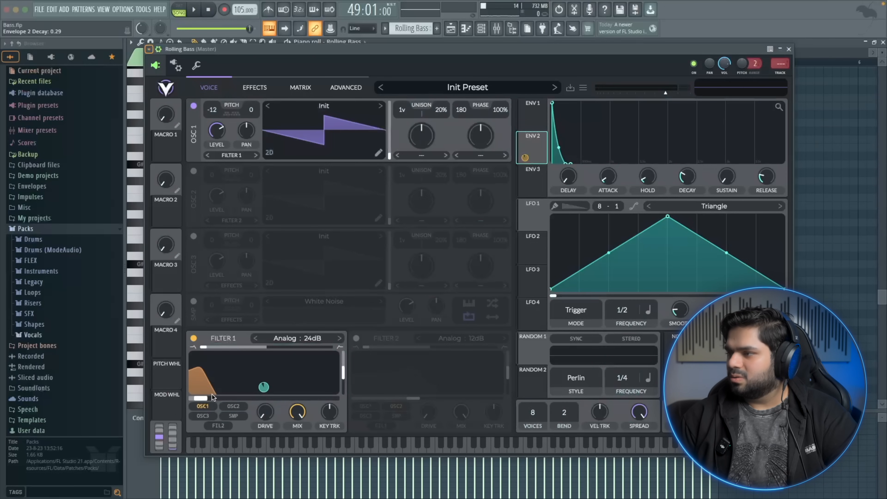
{"action": "key", "text": "space"}
{"action": "mouse_move", "coordinate": [526, 157]}
{"action": "key", "text": "space"}
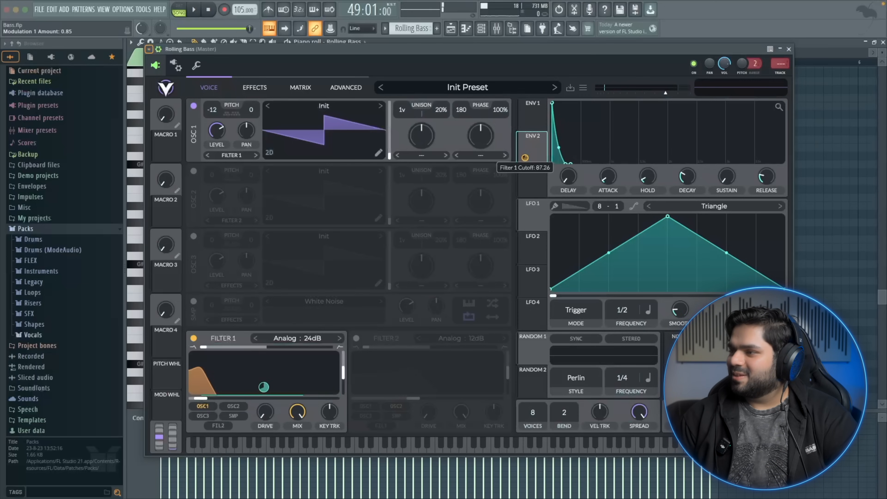
Adjust Envelope 2's modulation amount on Filter 1's cutoff to about 0.74 while playing the pattern
{"action": "left_click_drag", "start_coordinate": [525, 157], "coordinate": [525, 160]}
{"action": "key", "text": "space"}
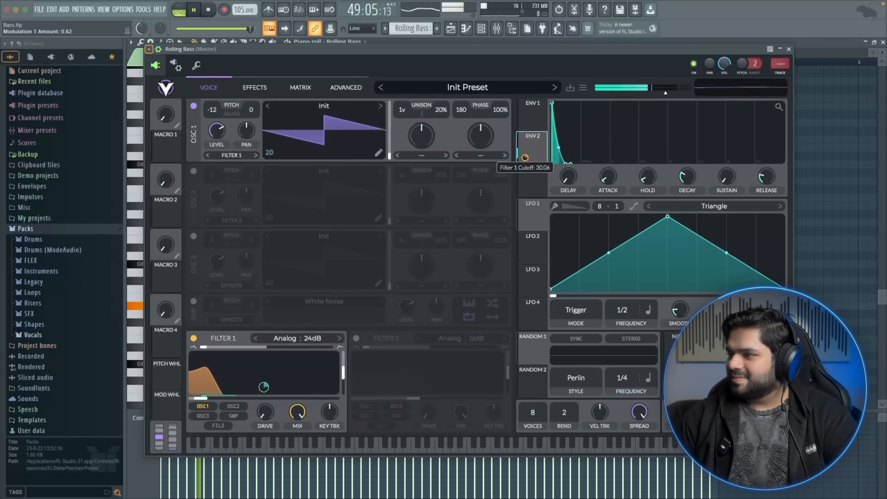
{"action": "key", "text": "space"}
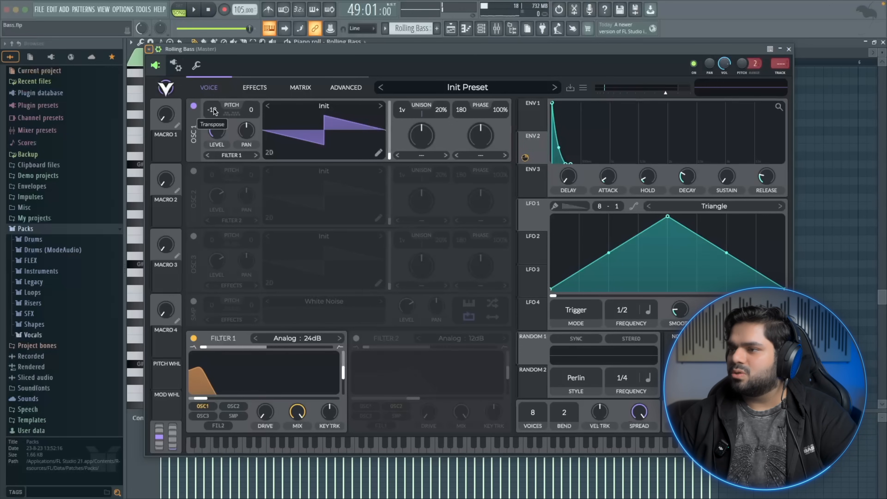
{"action": "key", "text": "space"}
{"action": "key", "text": "space"}
{"action": "key", "text": "space"}
{"action": "left_click_drag", "start_coordinate": [525, 161], "coordinate": [525, 146]}
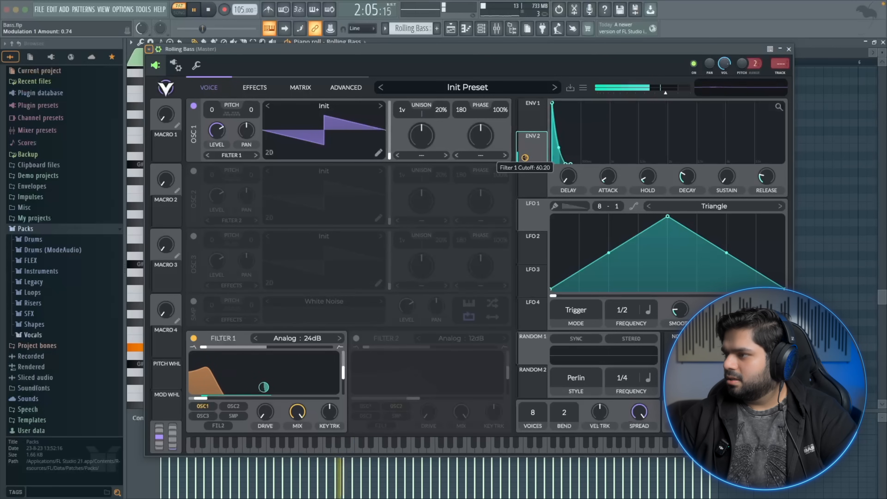
Lower Filter 1's cutoff further and audition a note on the synth keyboard
{"action": "left_click_drag", "start_coordinate": [201, 401], "coordinate": [200, 401]}
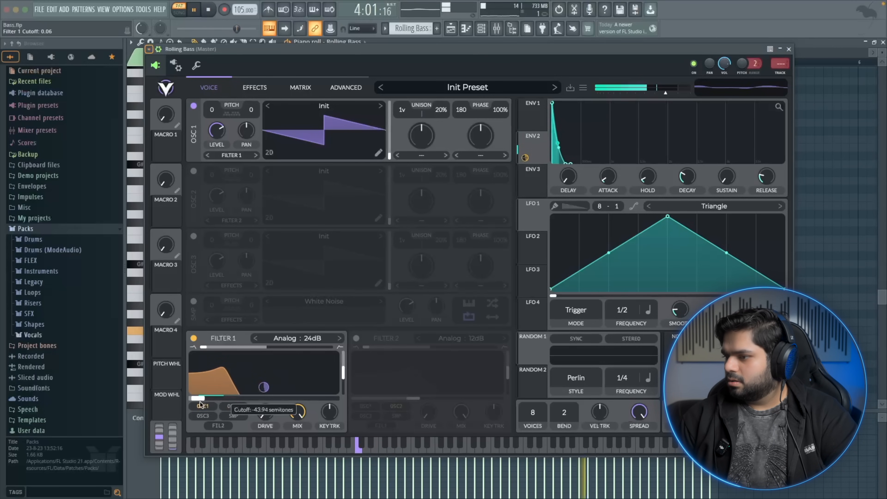
{"action": "left_click_drag", "start_coordinate": [299, 425], "coordinate": [276, 403]}
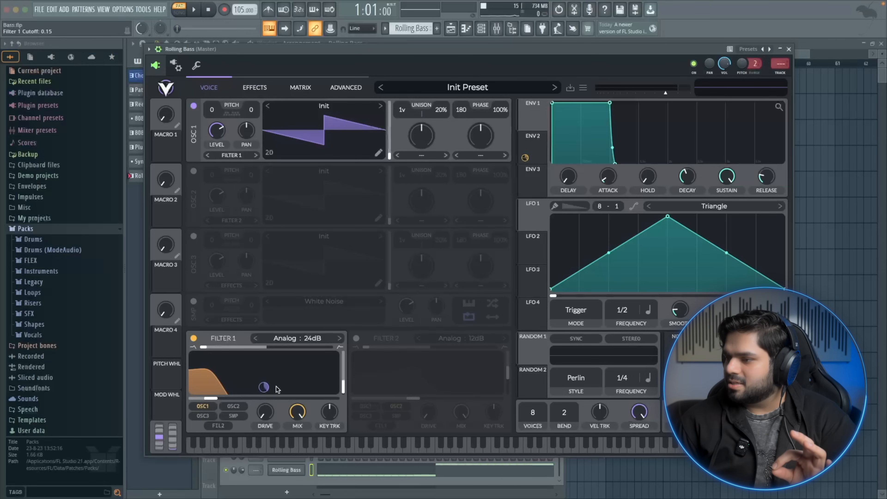
{"action": "left_click", "coordinate": [381, 449]}
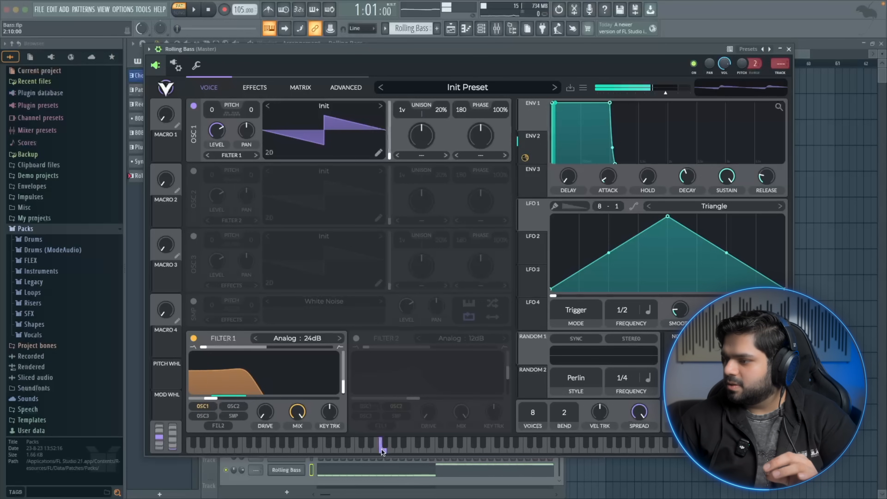
{"action": "left_click", "coordinate": [381, 449]}
Enable the Compressor effect in Single Band mode with release around 62%, then audition notes
{"action": "left_click", "coordinate": [255, 87]}
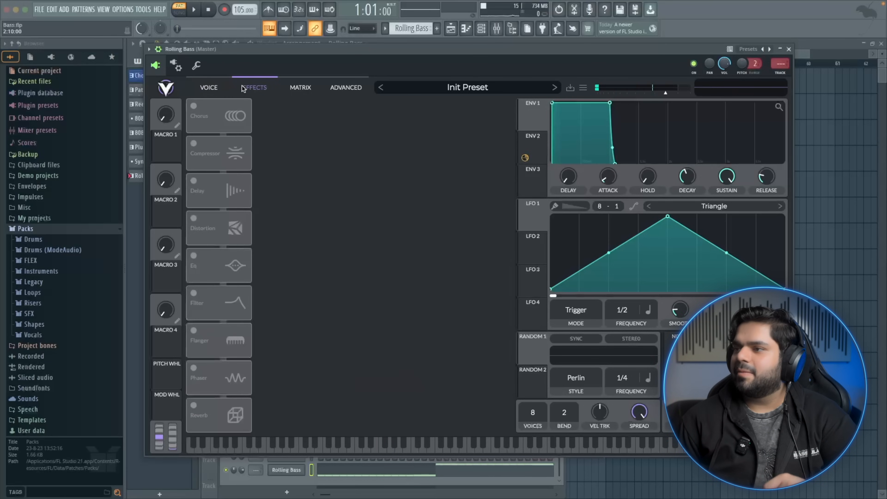
{"action": "left_click", "coordinate": [199, 143]}
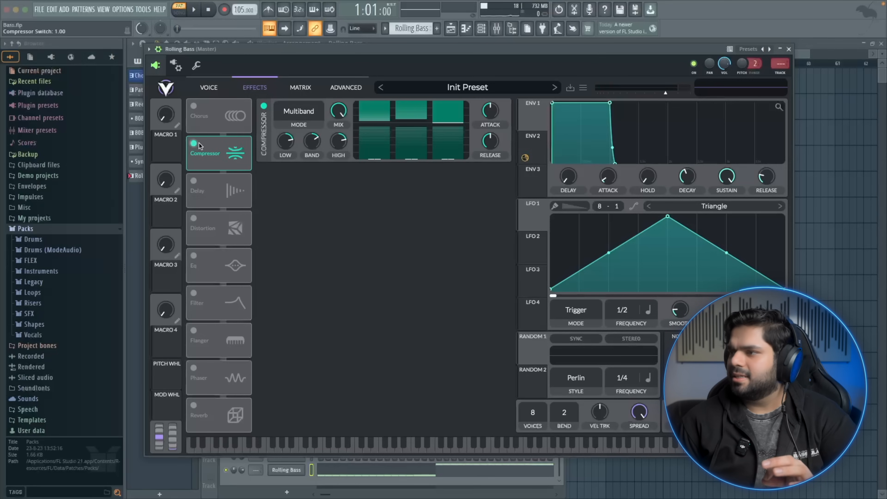
{"action": "left_click", "coordinate": [298, 111]}
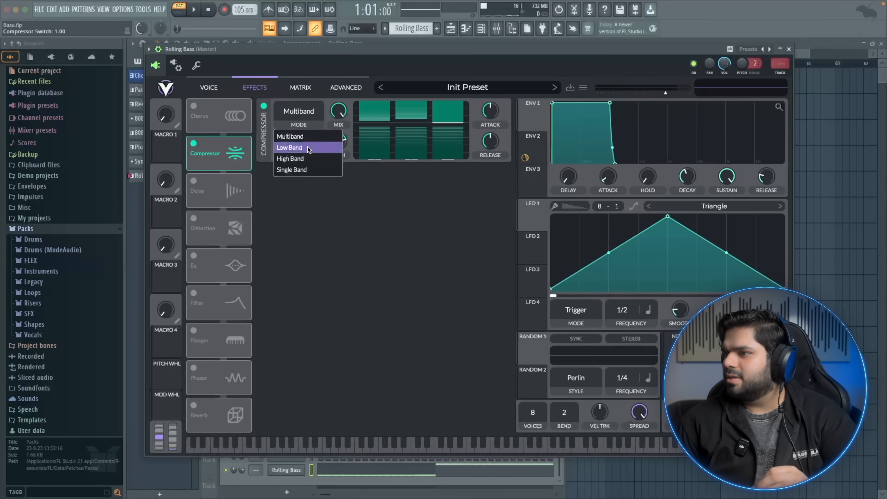
{"action": "left_click", "coordinate": [309, 165]}
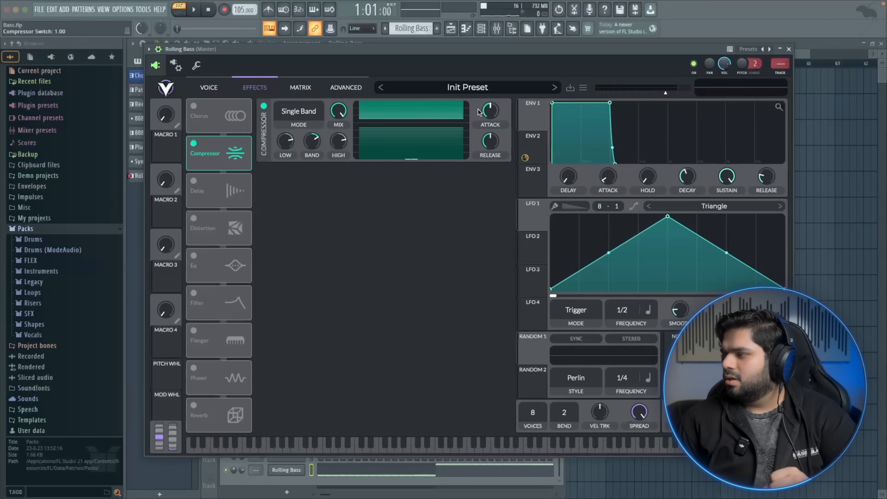
{"action": "left_click_drag", "start_coordinate": [493, 111], "coordinate": [497, 103]}
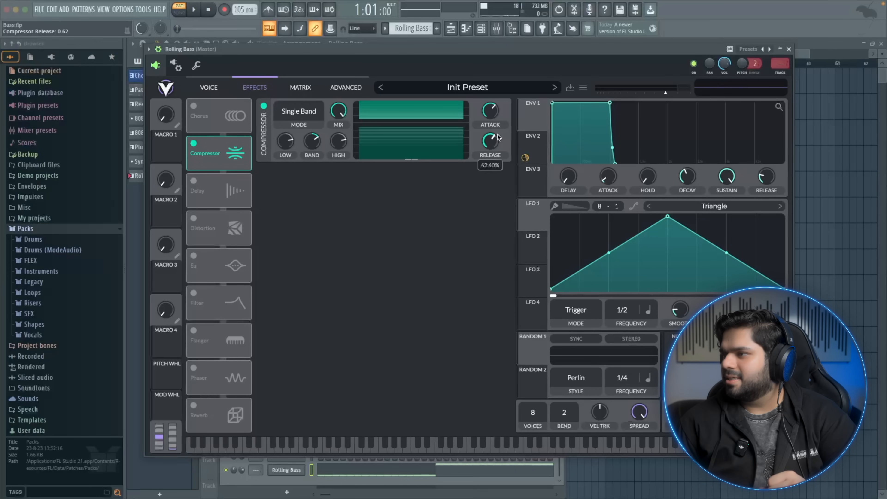
{"action": "left_click", "coordinate": [381, 444]}
{"action": "left_click", "coordinate": [381, 445]}
{"action": "left_click", "coordinate": [381, 445]}
{"action": "left_click", "coordinate": [381, 445]}
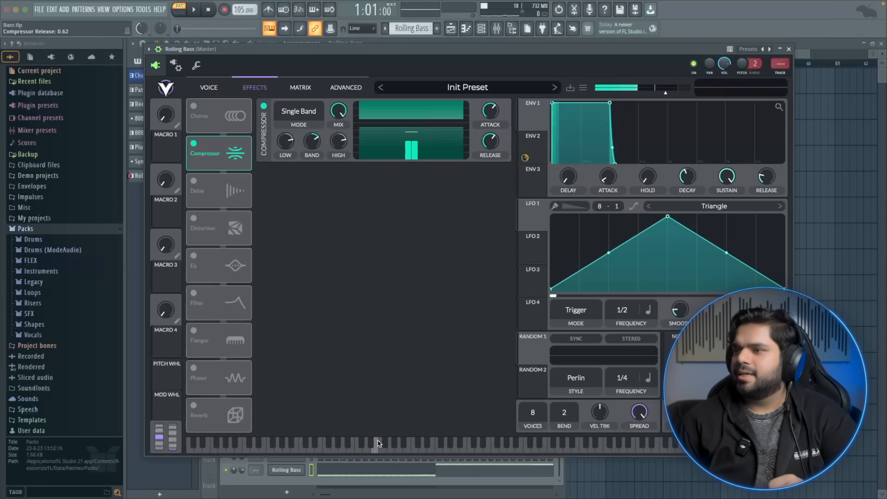
Enable the Soft Clip Distortion effect and set its drive to about 0.57, auditioning notes
{"action": "left_click", "coordinate": [193, 218]}
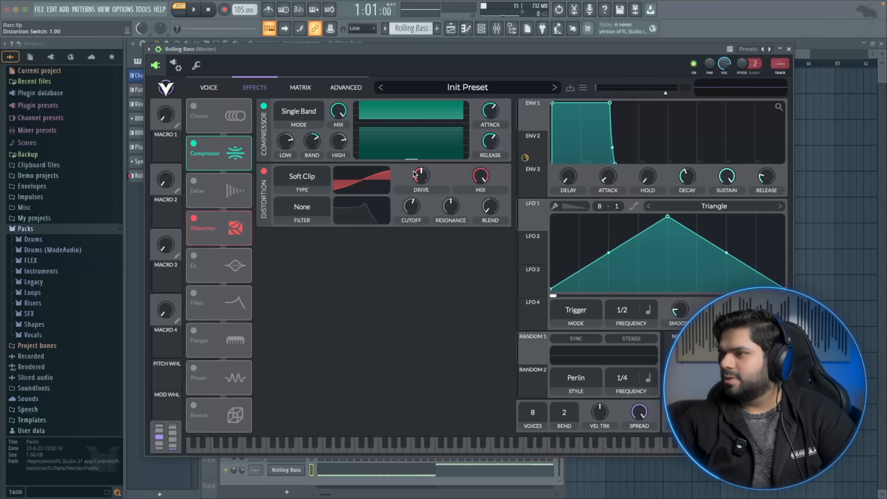
{"action": "left_click_drag", "start_coordinate": [415, 177], "coordinate": [415, 153]}
{"action": "left_click", "coordinate": [395, 446]}
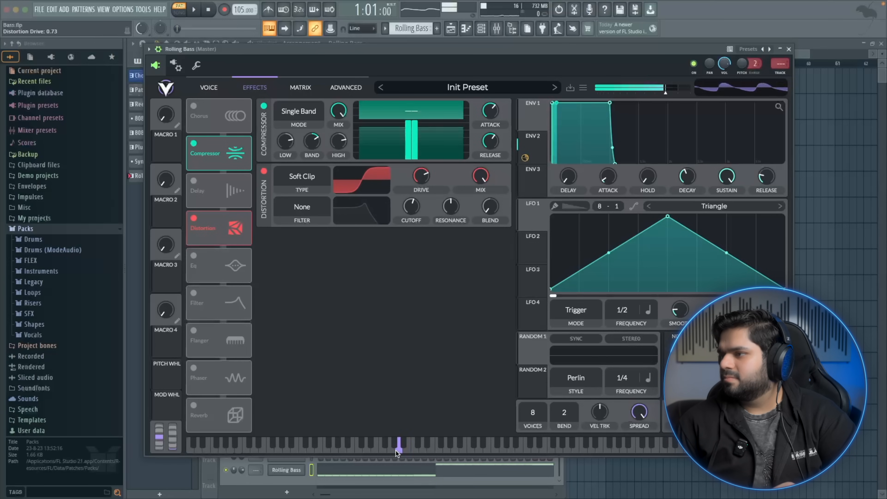
{"action": "left_click_drag", "start_coordinate": [419, 178], "coordinate": [418, 196]}
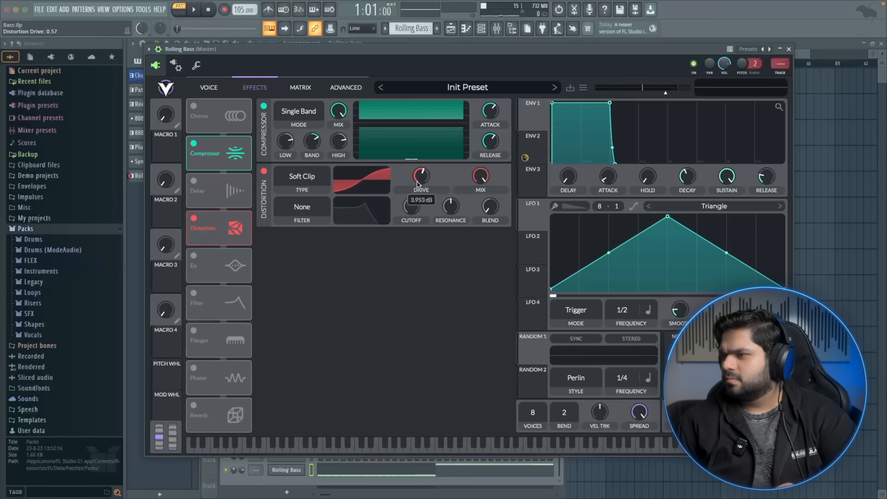
{"action": "left_click", "coordinate": [405, 446]}
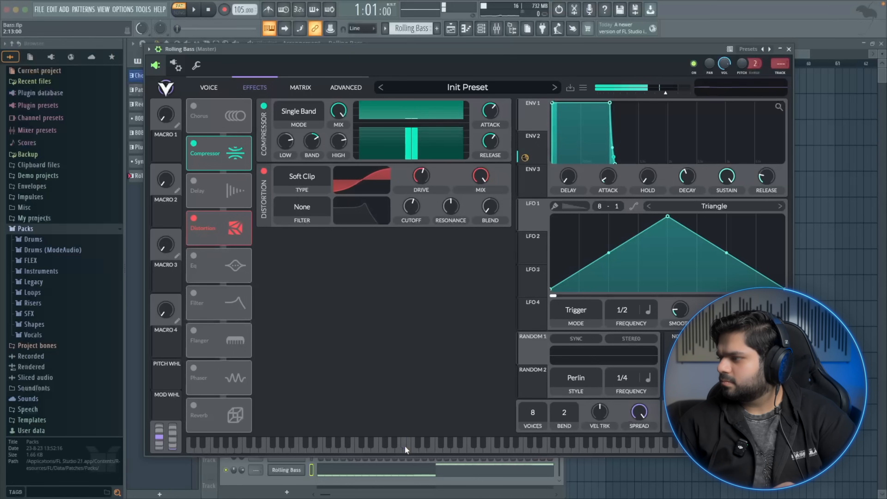
Enable the Reverb effect and raise its pre low cut to about 0.32
{"action": "left_click", "coordinate": [193, 406]}
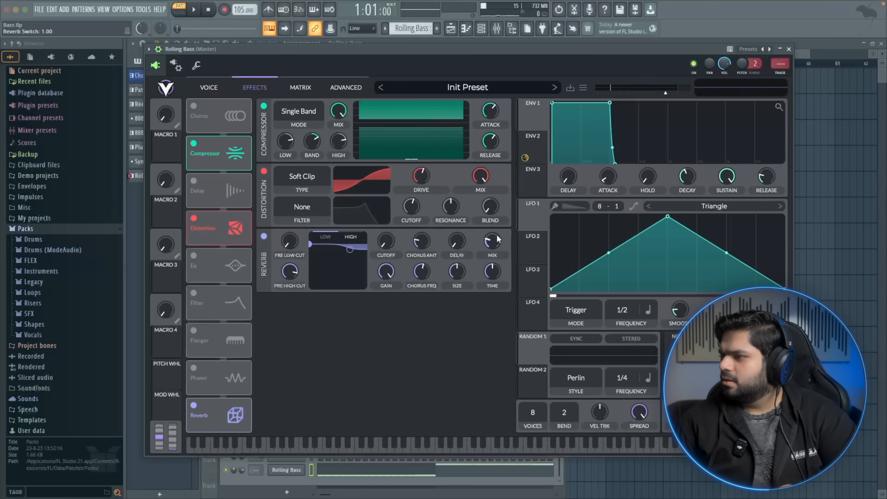
{"action": "left_click_drag", "start_coordinate": [499, 227], "coordinate": [495, 232]}
{"action": "left_click_drag", "start_coordinate": [310, 244], "coordinate": [298, 212]}
{"action": "left_click", "coordinate": [362, 447]}
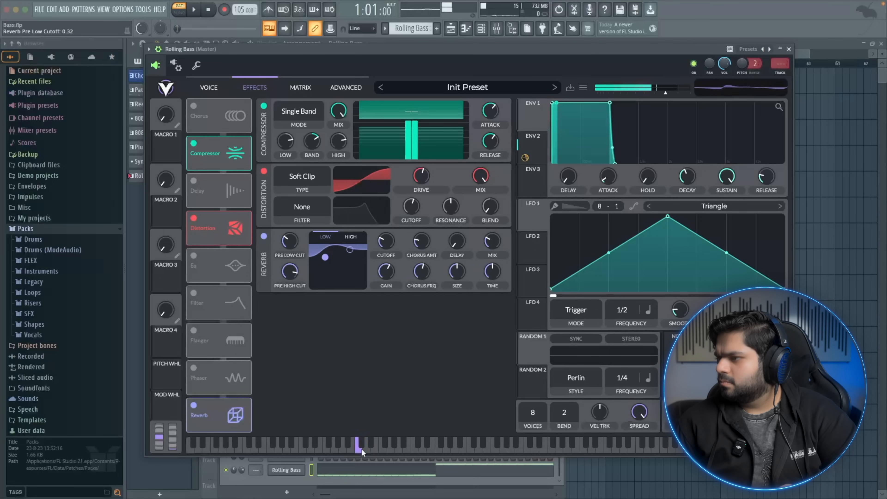
Lower the reverb mix to about 10% and audition the patch with notes and the pattern
{"action": "left_click_drag", "start_coordinate": [481, 240], "coordinate": [491, 245]}
{"action": "left_click", "coordinate": [417, 451]}
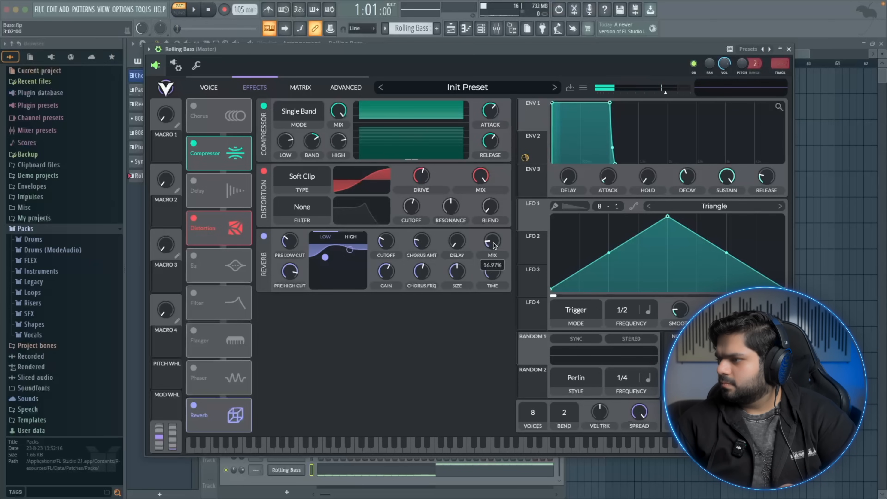
{"action": "left_click", "coordinate": [374, 449]}
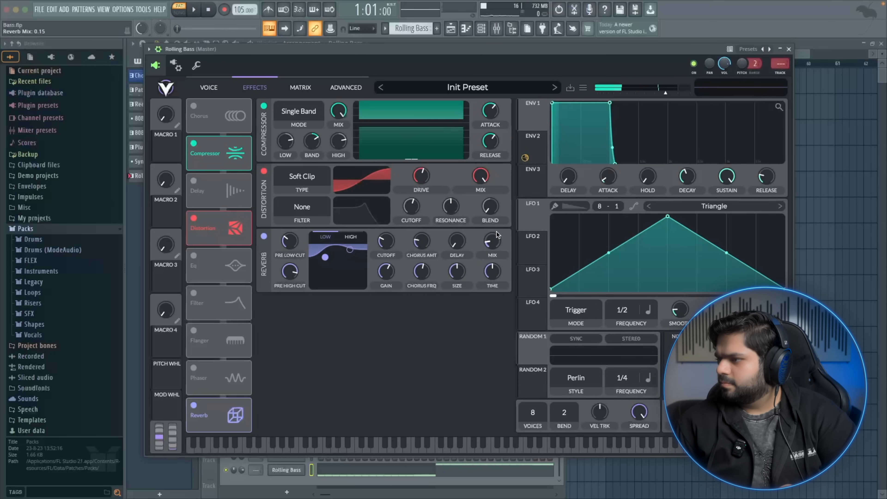
{"action": "left_click", "coordinate": [353, 450]}
{"action": "key", "text": "space"}
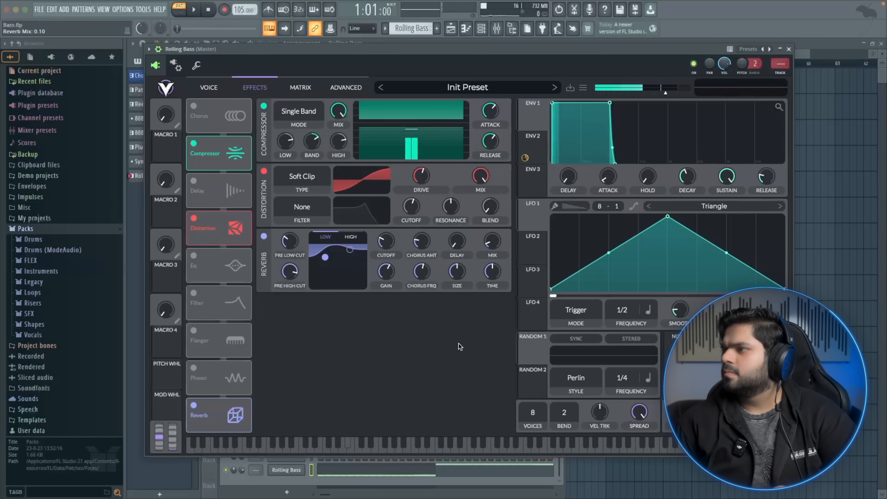
Close the synth window and open the mixer
{"action": "left_click", "coordinate": [789, 49]}
{"action": "left_click", "coordinate": [494, 62]}
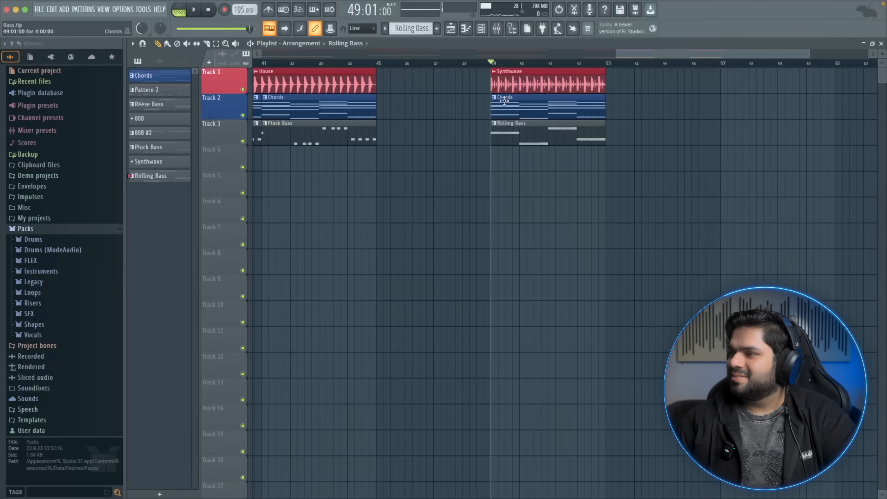
{"action": "key", "text": "F9"}
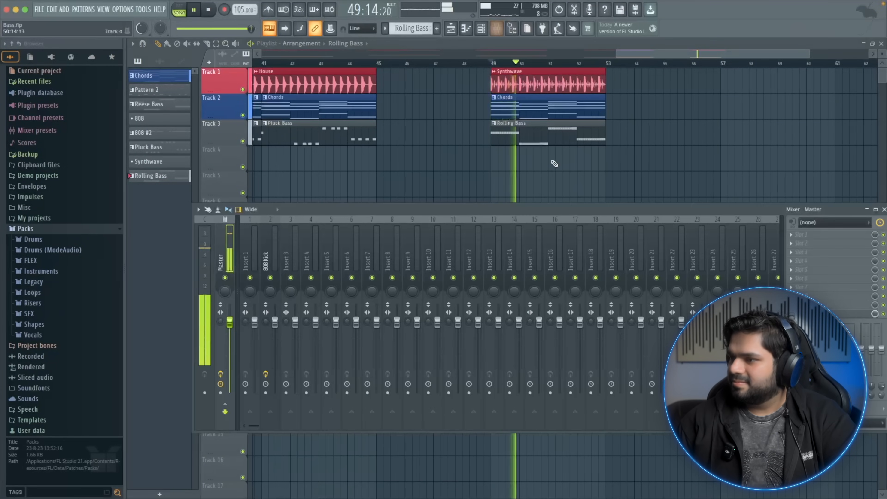
{"action": "left_click", "coordinate": [481, 28]}
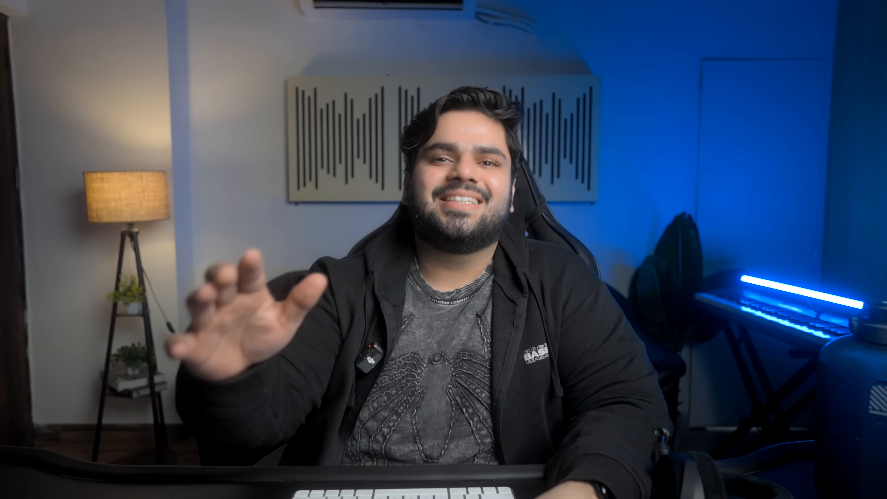